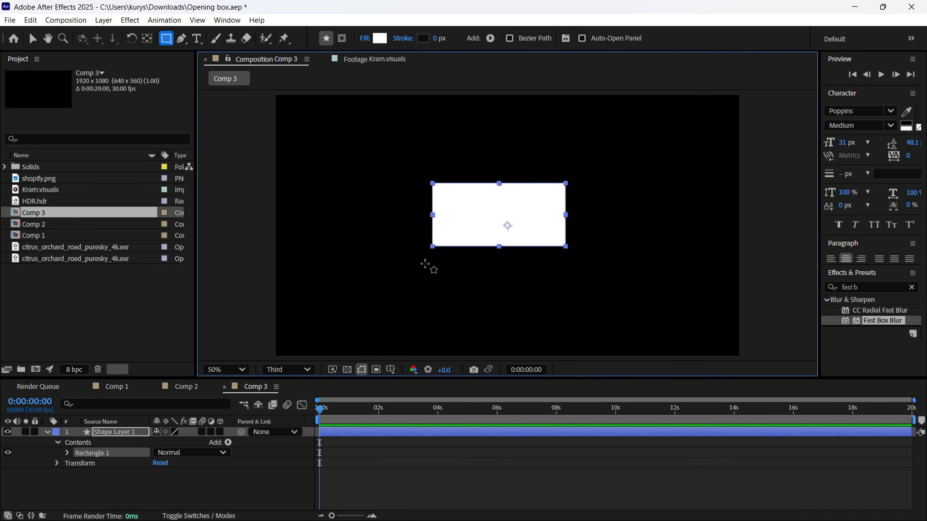
# Unlink the rectangle path's dimensions, set its size to 420 × 550, and make Shape Layer 1 a 3D layer
pyautogui.press('v')
pyautogui.click(67, 453)
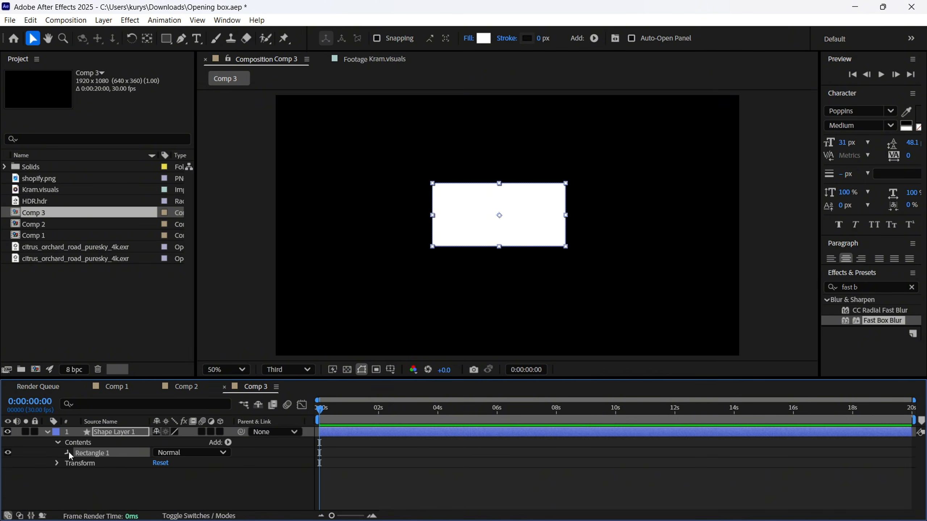
pyautogui.click(78, 463)
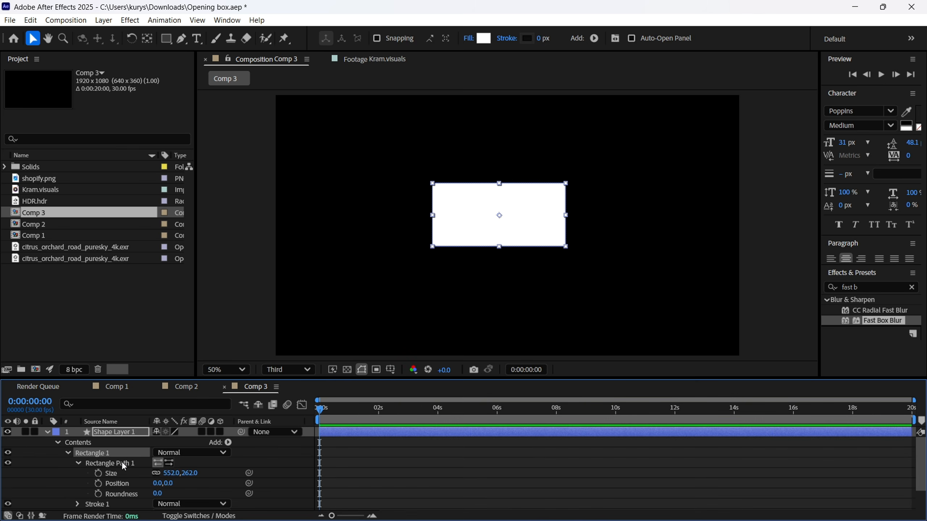
pyautogui.click(156, 473)
pyautogui.click(171, 474)
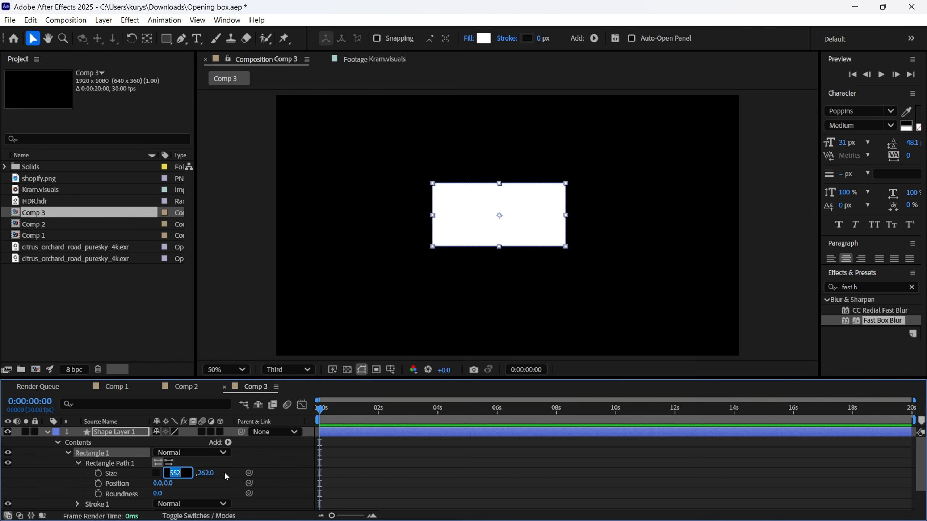
pyautogui.write('420')
pyautogui.press('Tab')
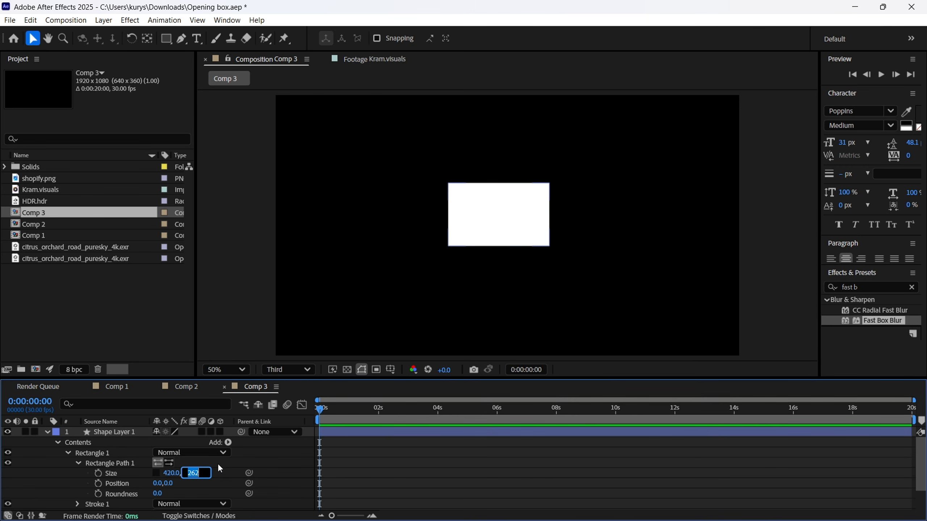
pyautogui.write('550')
pyautogui.press('Return')
pyautogui.click(47, 432)
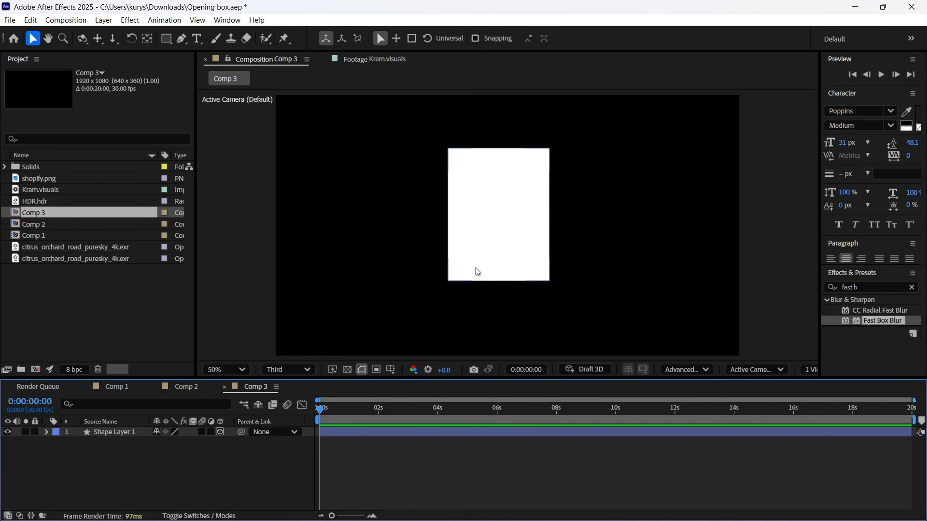
# Lay the rectangle flat as the box floor with a 90° X rotation, turn it lengthwise on Z, and lower it
pyautogui.click(493, 255)
pyautogui.press('r')
pyautogui.moveTo(164, 452); pyautogui.dragTo(167, 428)
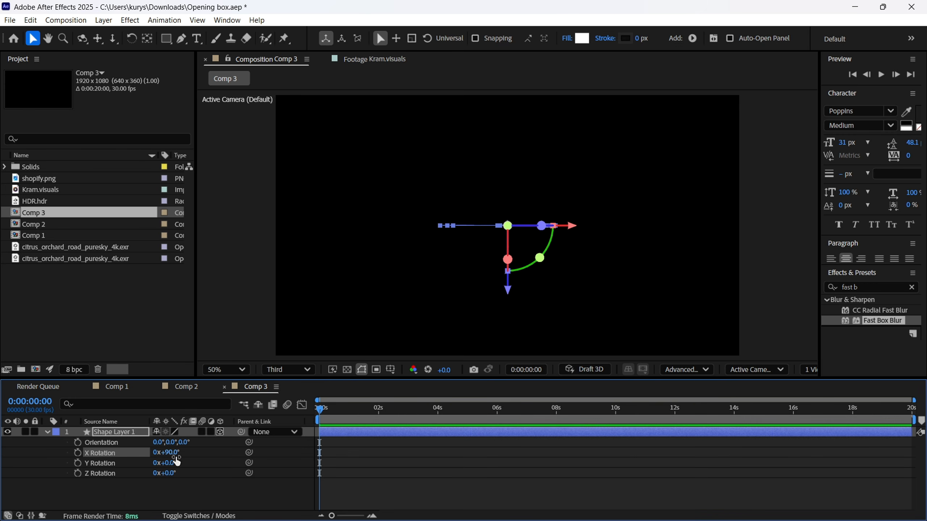
pyautogui.moveTo(170, 465); pyautogui.dragTo(231, 470)
pyautogui.hotkey('ctrl', 'z')
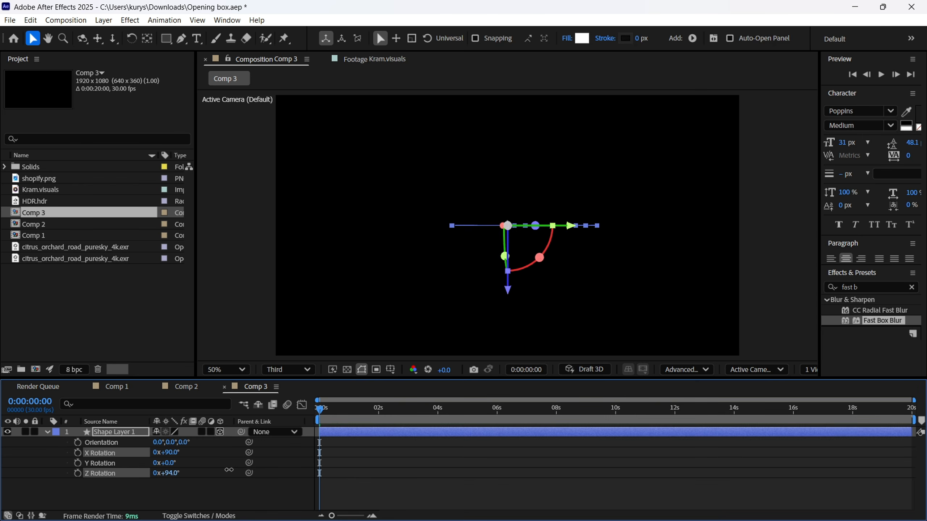
pyautogui.click(385, 310)
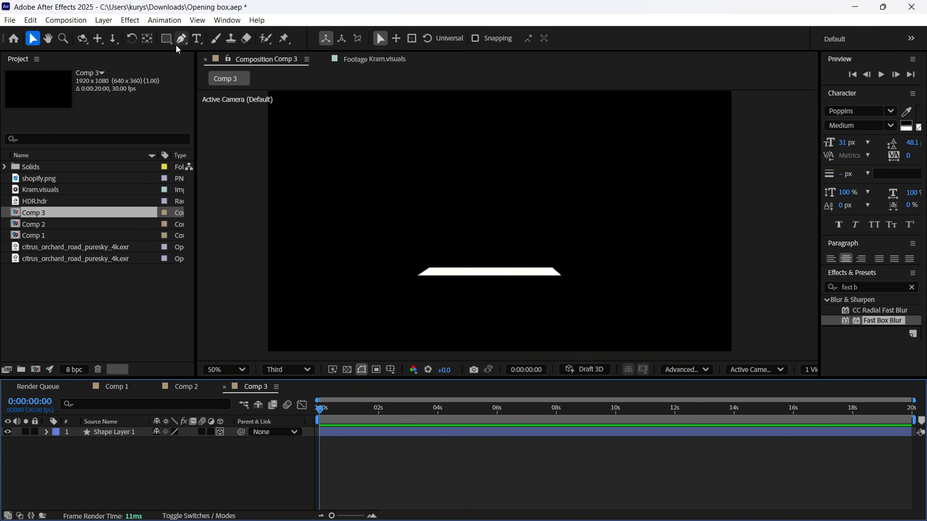
# Draw a second rectangle above the floor on its own shape layer and set its size to 420 × 400
pyautogui.click(166, 38)
pyautogui.moveTo(407, 171); pyautogui.dragTo(471, 252)
pyautogui.press('v')
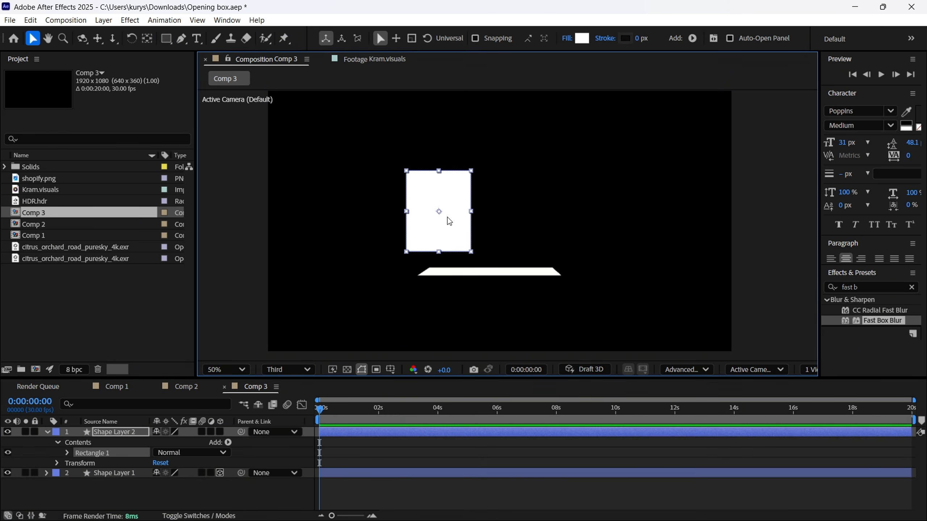
pyautogui.click(67, 452)
pyautogui.click(78, 463)
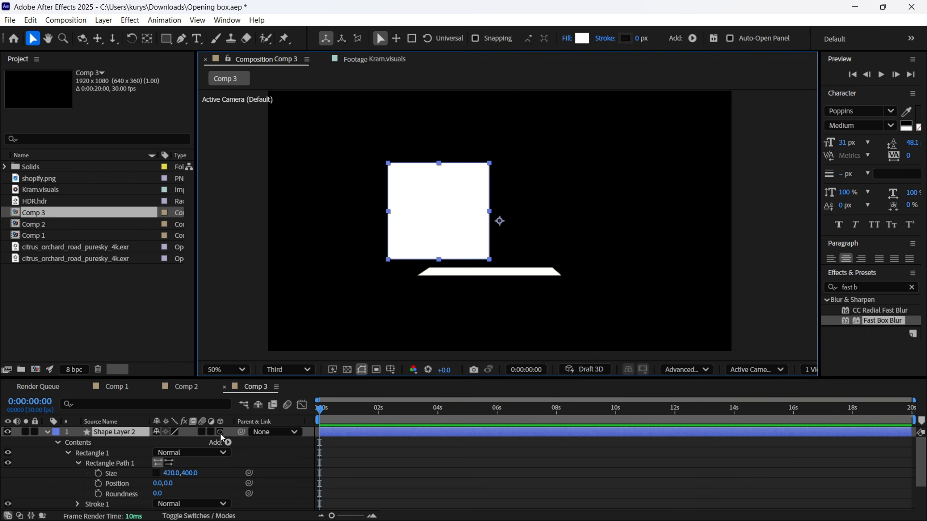
# Center the second rectangle's anchor point, move it over the floor's right end, and make the layer 3D
pyautogui.click(221, 432)
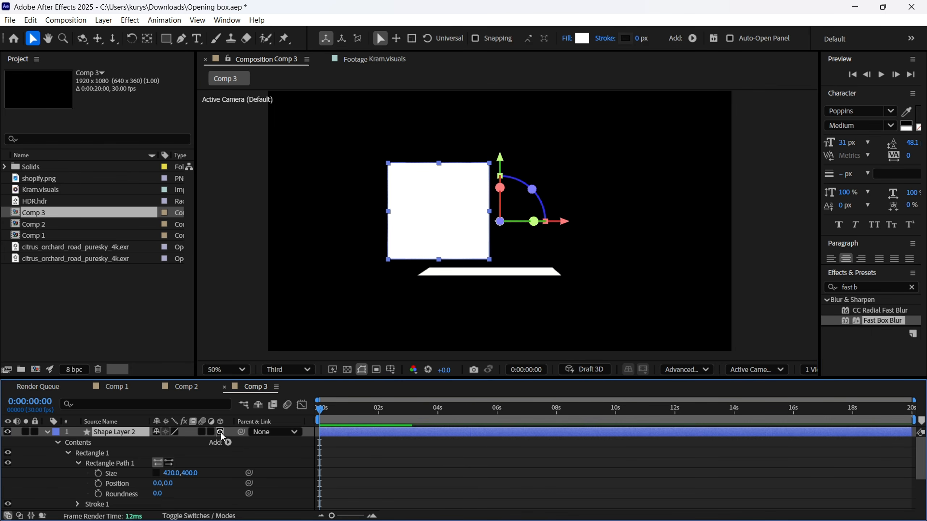
pyautogui.hotkey('ctrl', 'z')
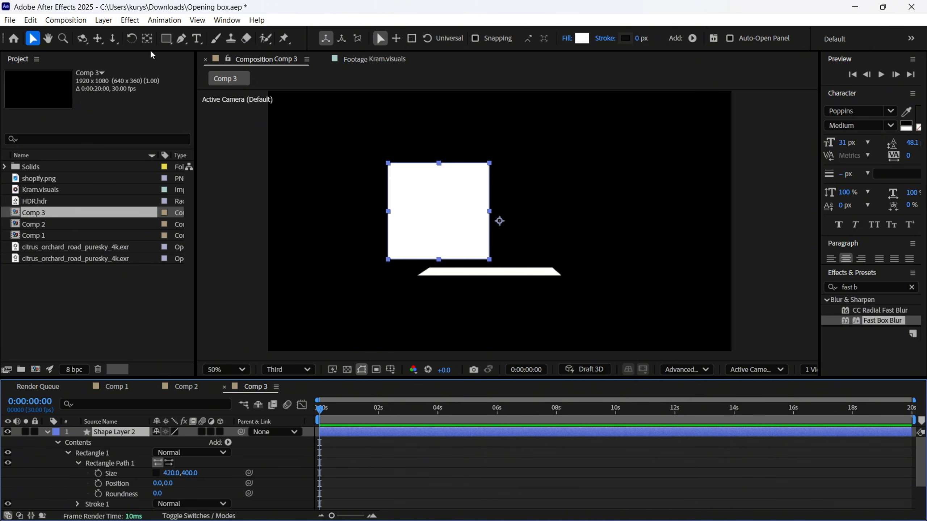
pyautogui.keyDown('ctrl'); pyautogui.doubleClick(147, 38); pyautogui.keyUp('ctrl')
pyautogui.press('v')
pyautogui.click(465, 241)
pyautogui.moveTo(465, 241); pyautogui.dragTo(540, 248)
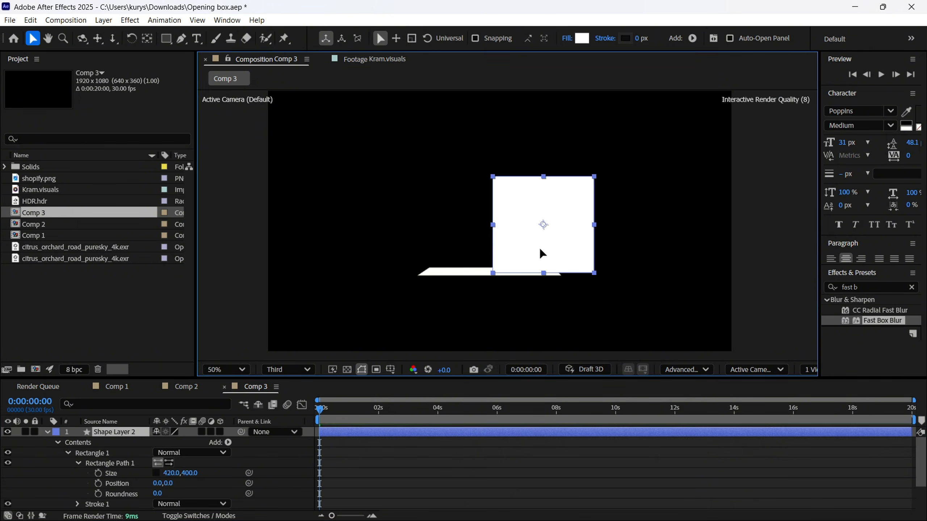
pyautogui.click(220, 432)
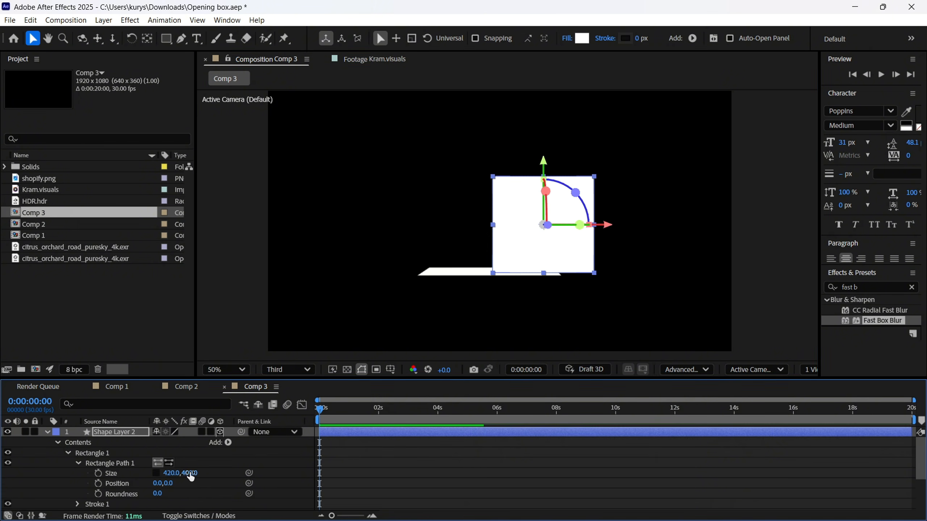
# Set the second rectangle's Y Rotation to -90° so it stands as a side wall
pyautogui.press('r')
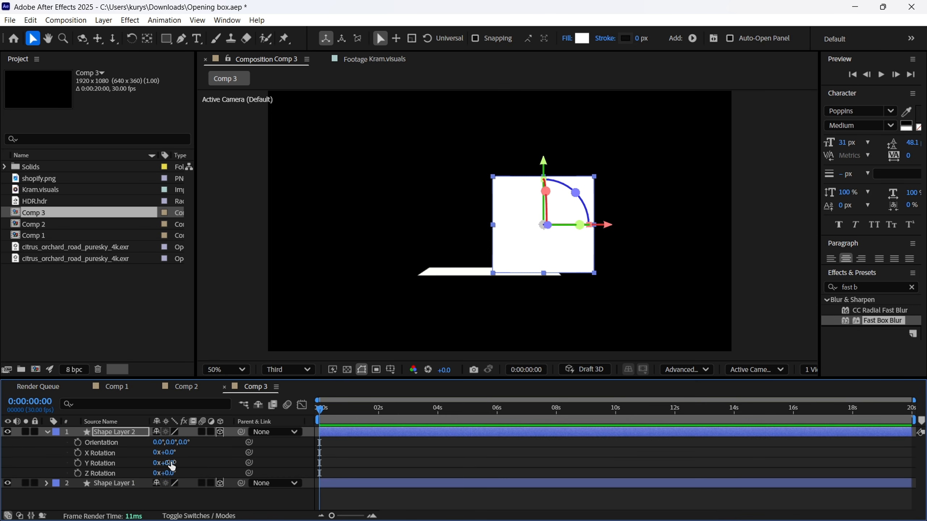
pyautogui.moveTo(172, 466); pyautogui.dragTo(119, 464)
pyautogui.click(168, 463)
pyautogui.write('-90')
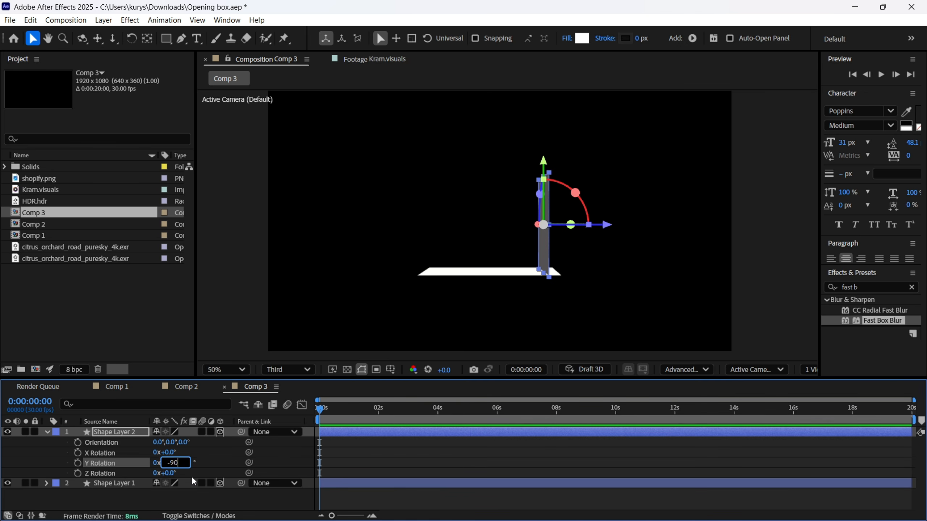
pyautogui.click(195, 462)
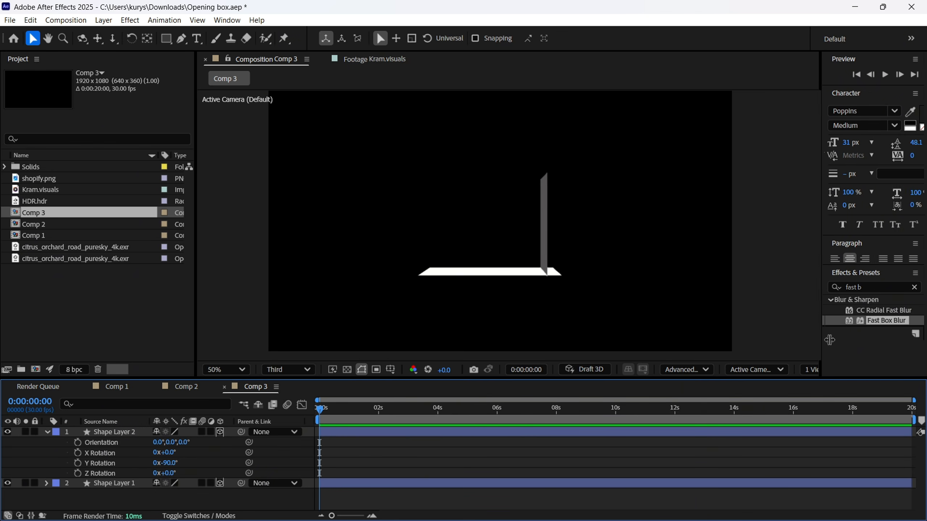
# Show the composition in two views and shift the side wall to the floor's right edge
pyautogui.moveTo(820, 369); pyautogui.dragTo(861, 360)
pyautogui.click(831, 370)
pyautogui.click(838, 402)
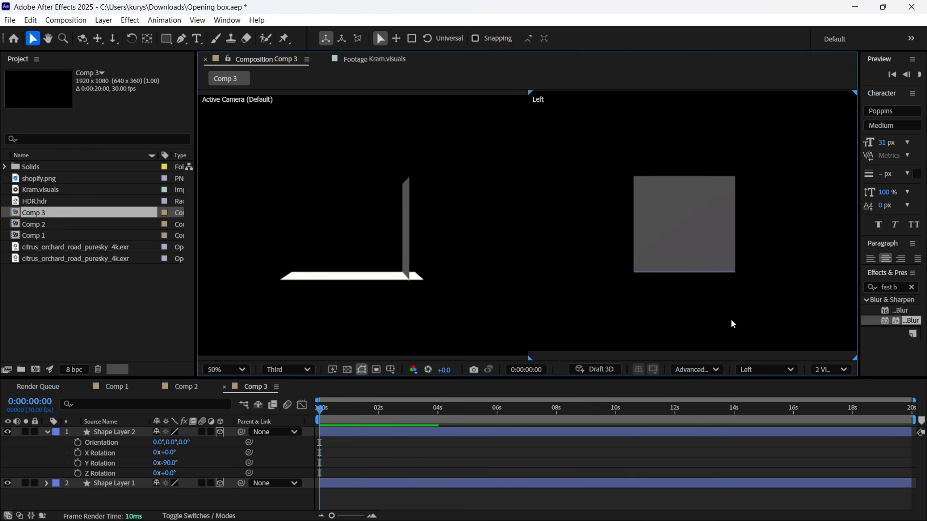
pyautogui.click(637, 221)
pyautogui.moveTo(423, 254); pyautogui.dragTo(430, 252)
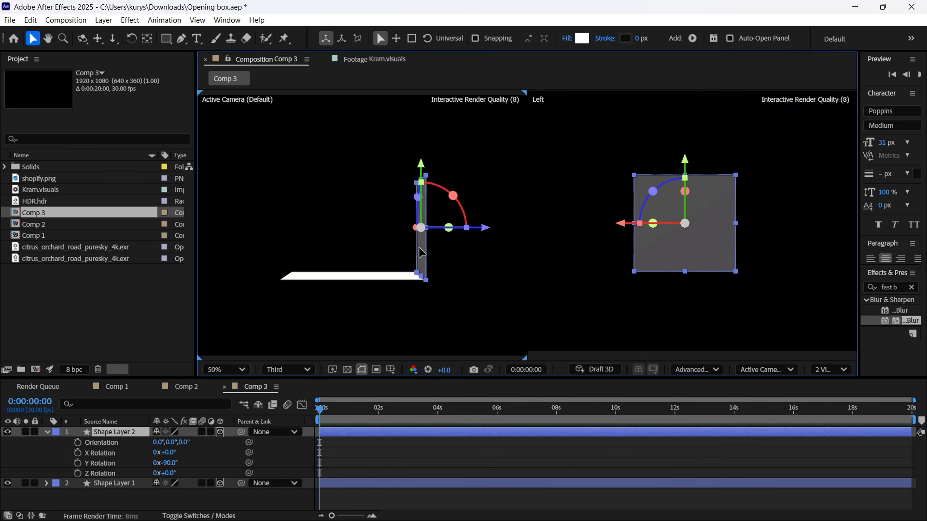
# Set the second view to Top and check the wall's alignment with the floor's right edge
pyautogui.click(831, 367)
pyautogui.click(768, 369)
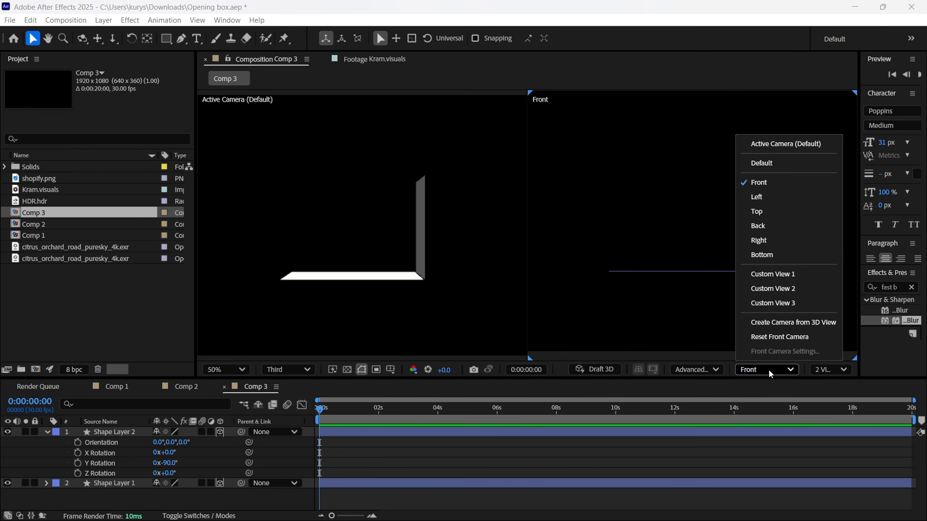
pyautogui.click(757, 211)
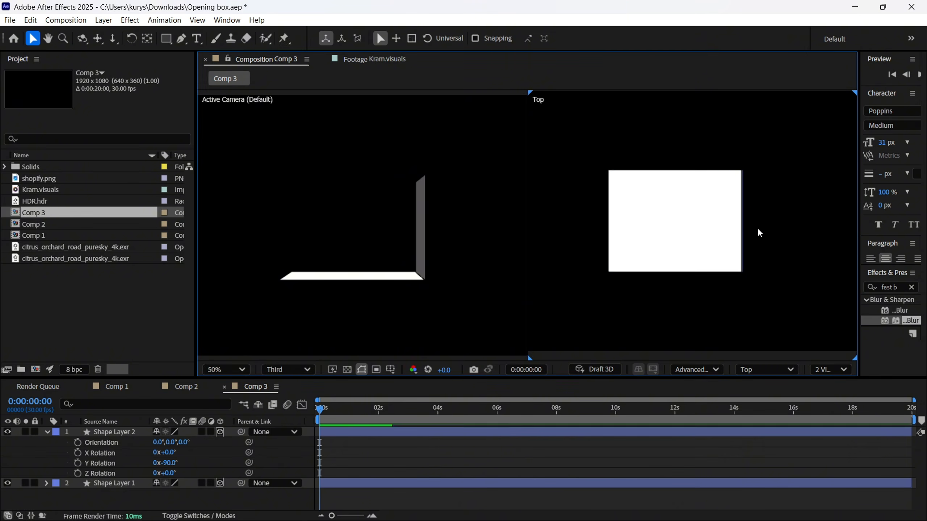
pyautogui.scroll(2, 442, 257)
pyautogui.click(442, 257)
pyautogui.click(476, 290)
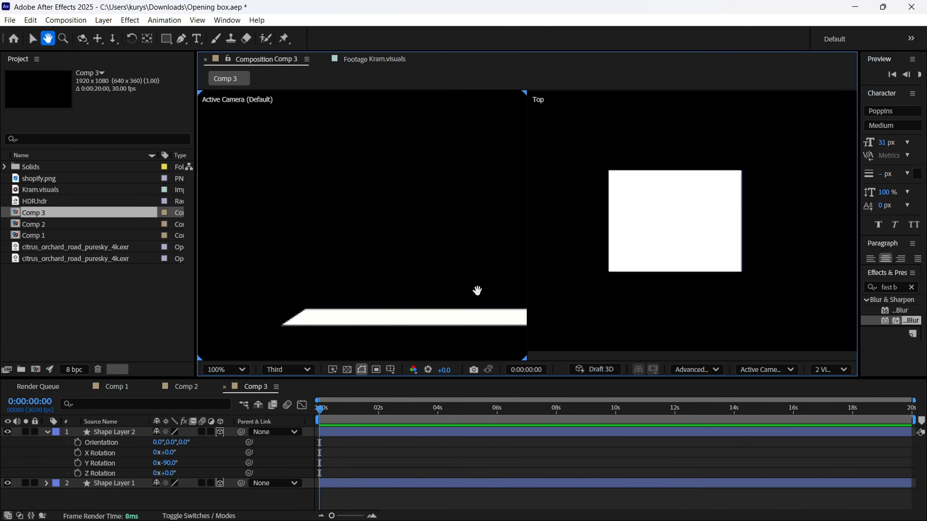
pyautogui.scroll(-2, 438, 269)
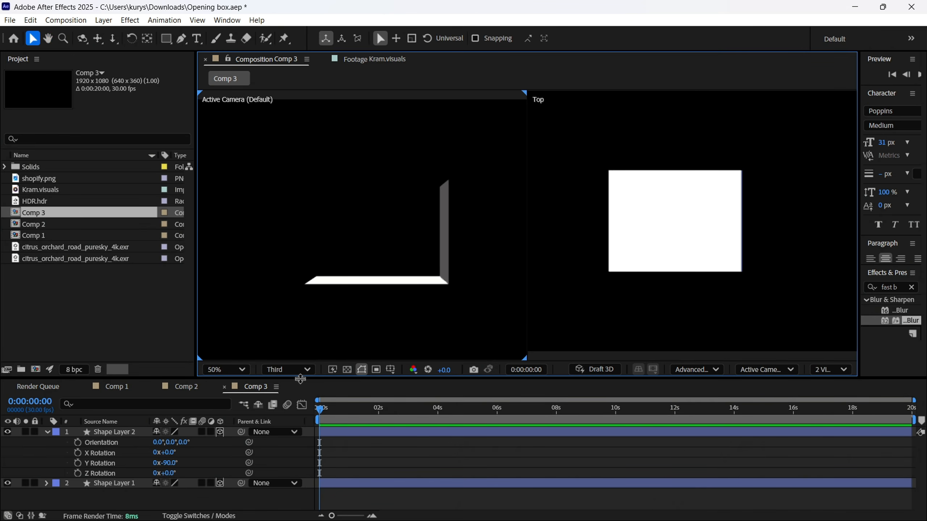
# In the side wall's geometry options, set the bevel style to Angular and the extrusion depth to 1
pyautogui.click(110, 432)
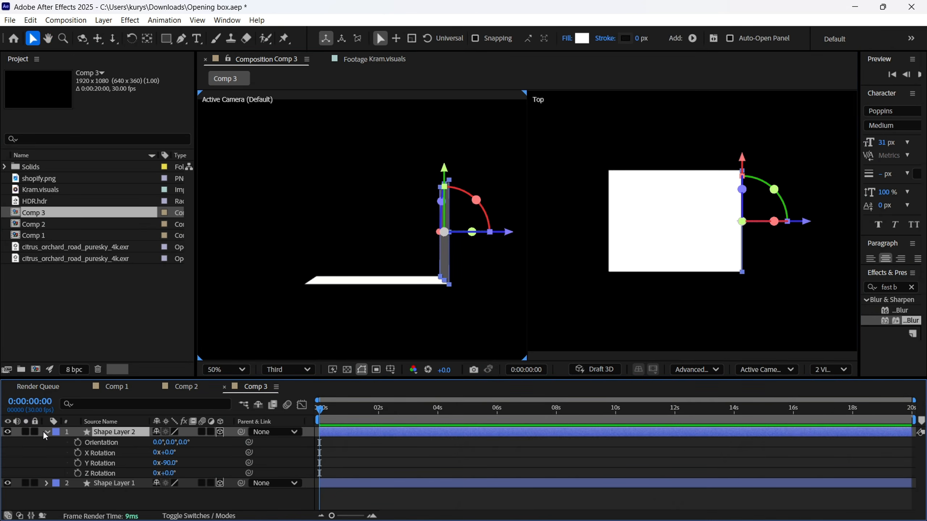
pyautogui.click(46, 432)
pyautogui.click(47, 433)
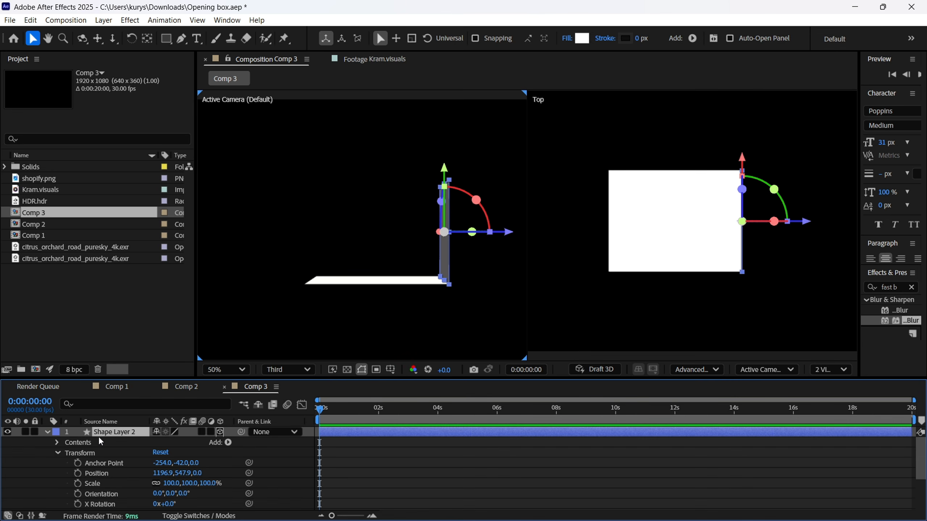
pyautogui.click(57, 453)
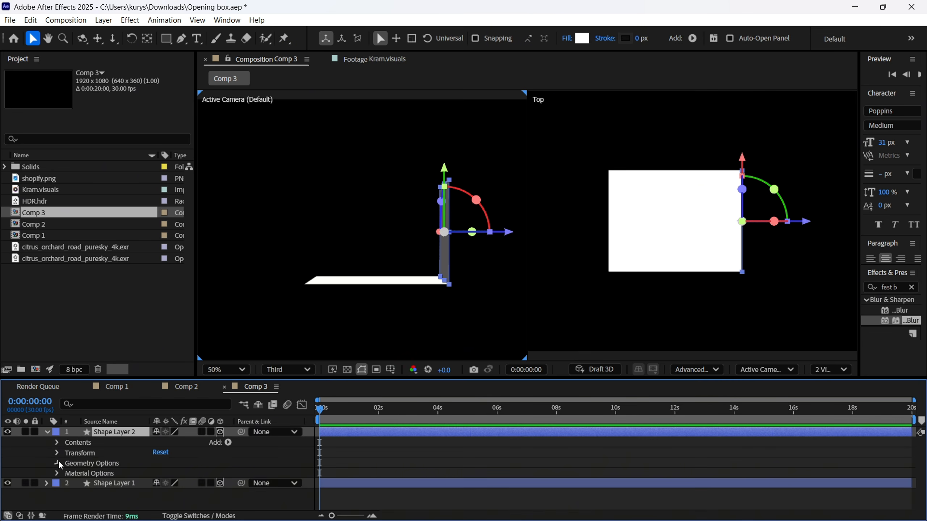
pyautogui.click(57, 464)
pyautogui.scroll(-1, 125, 466)
pyautogui.click(155, 454)
pyautogui.click(175, 482)
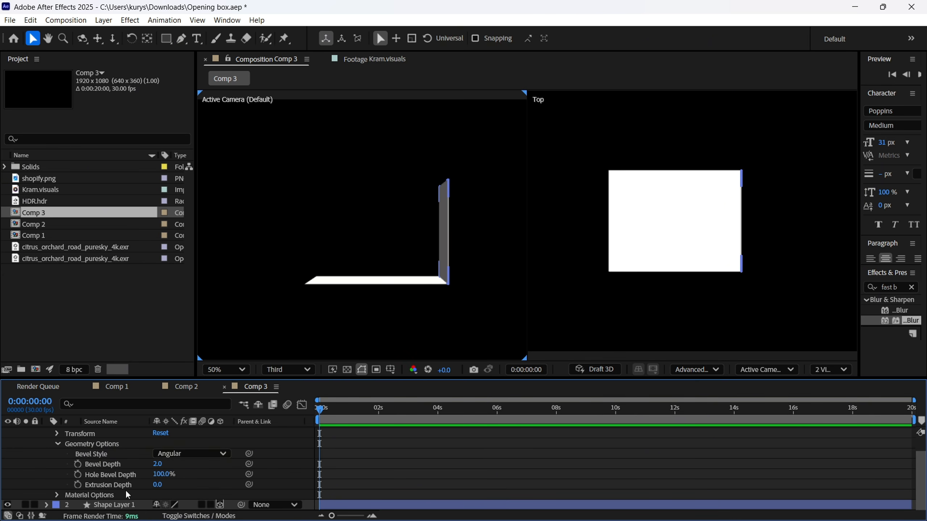
pyautogui.click(157, 485)
pyautogui.write('1')
pyautogui.click(450, 270)
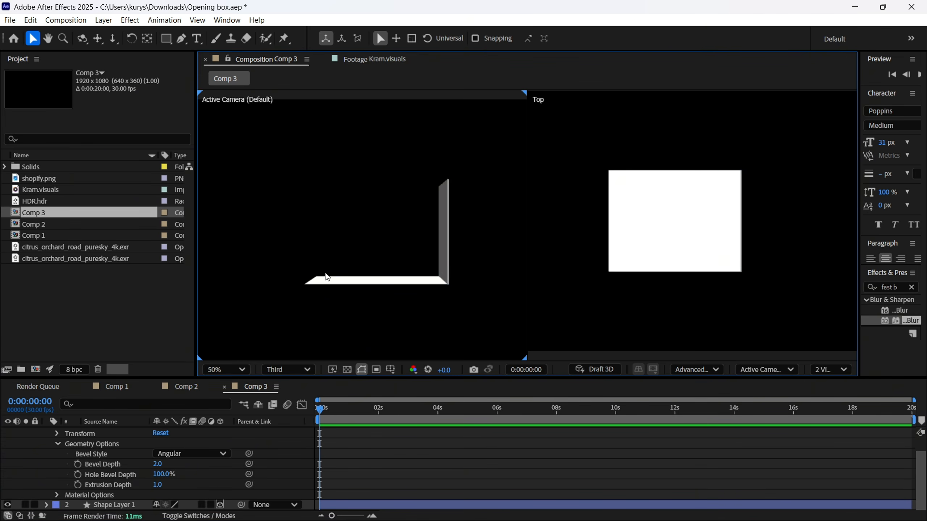
# Set the composition preview resolution to Full
pyautogui.moveTo(305, 264); pyautogui.dragTo(305, 277)
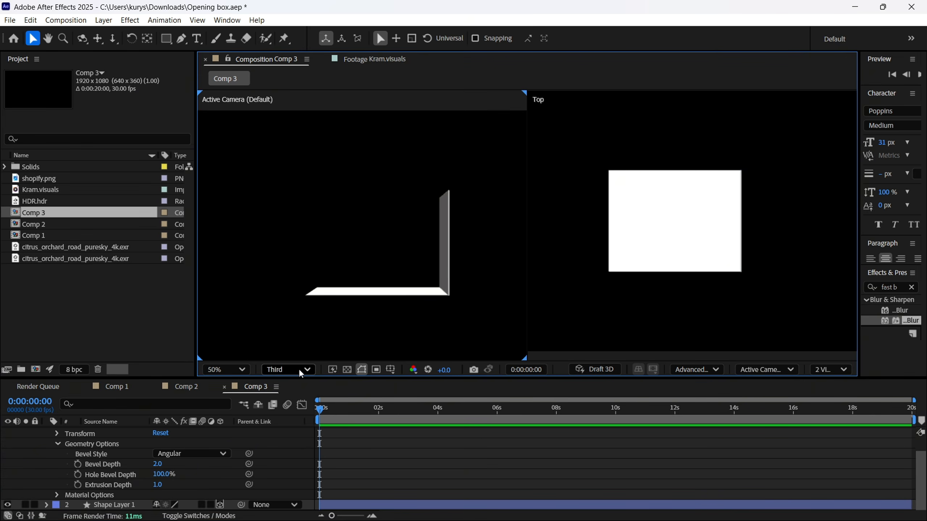
pyautogui.click(300, 372)
pyautogui.click(292, 407)
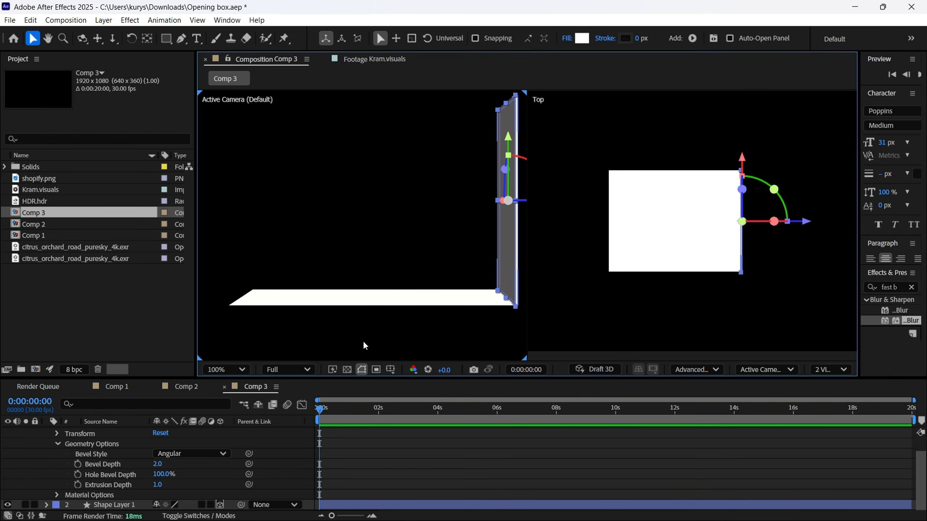
# Duplicate the side wall layer and set the copy's X position to 649.9, at the floor's left edge
pyautogui.scroll(2, 79, 466)
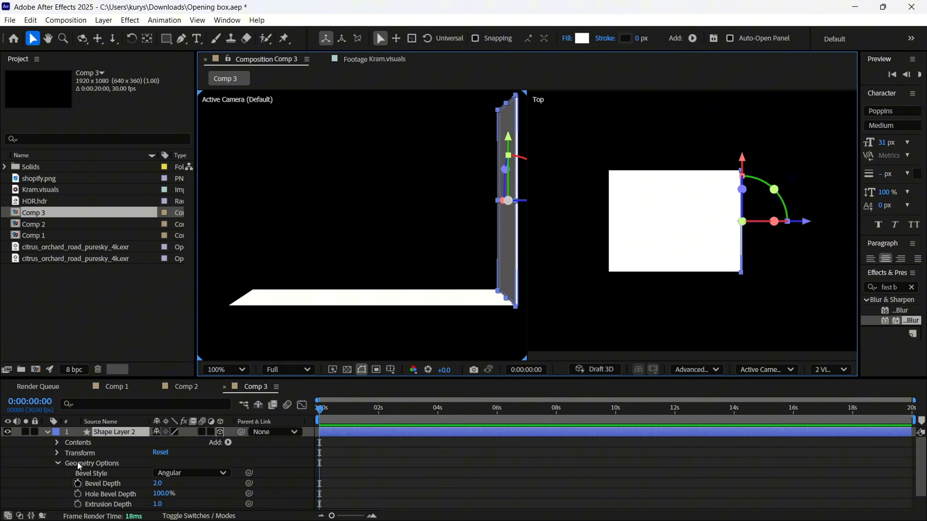
pyautogui.click(47, 433)
pyautogui.hotkey('ctrl', 'd')
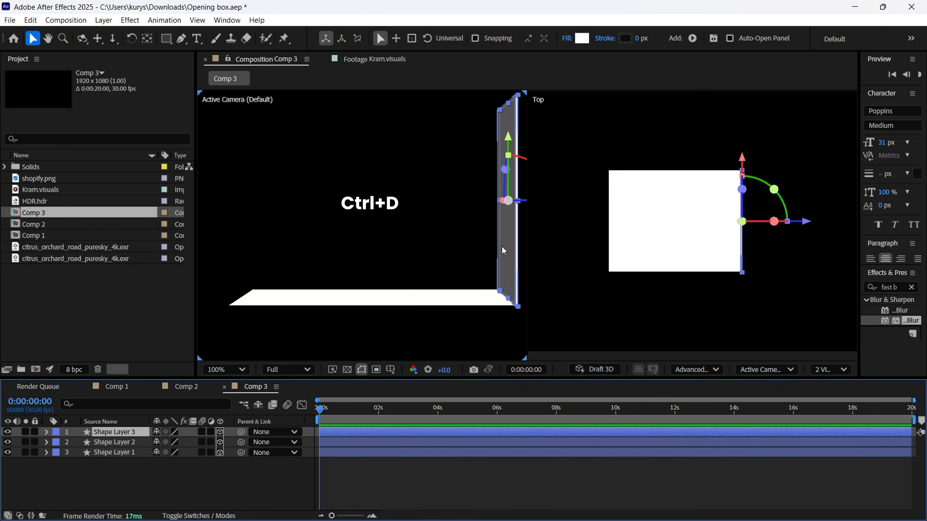
pyautogui.press('p')
pyautogui.moveTo(160, 443); pyautogui.dragTo(3, 440)
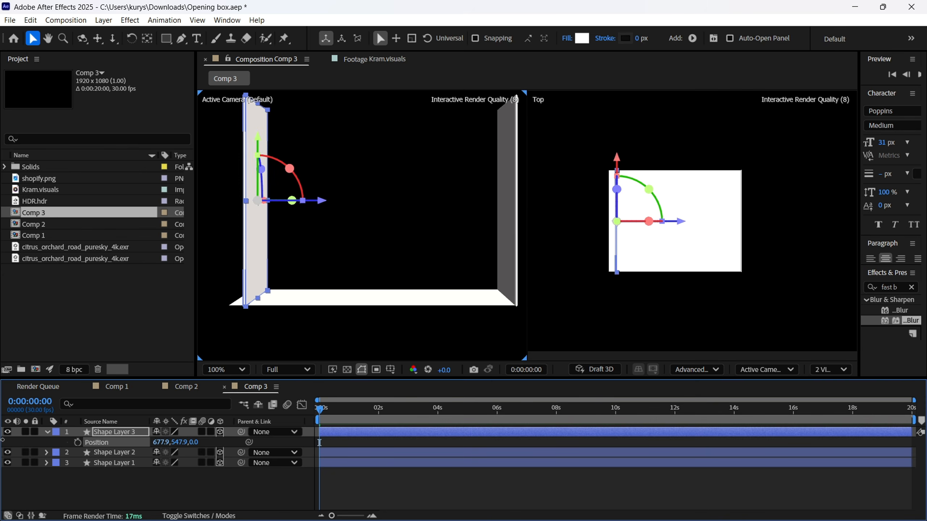
pyautogui.moveTo(157, 442); pyautogui.dragTo(140, 440)
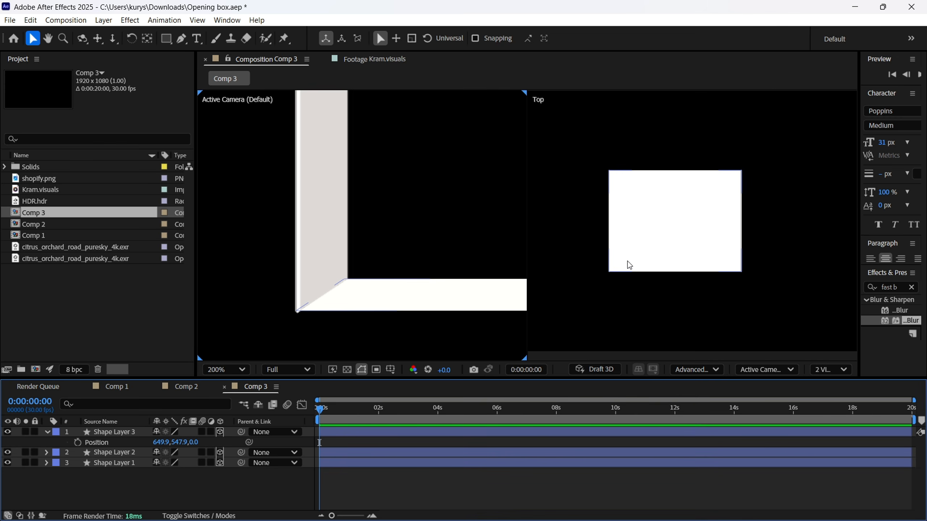
pyautogui.scroll(-2, 430, 242)
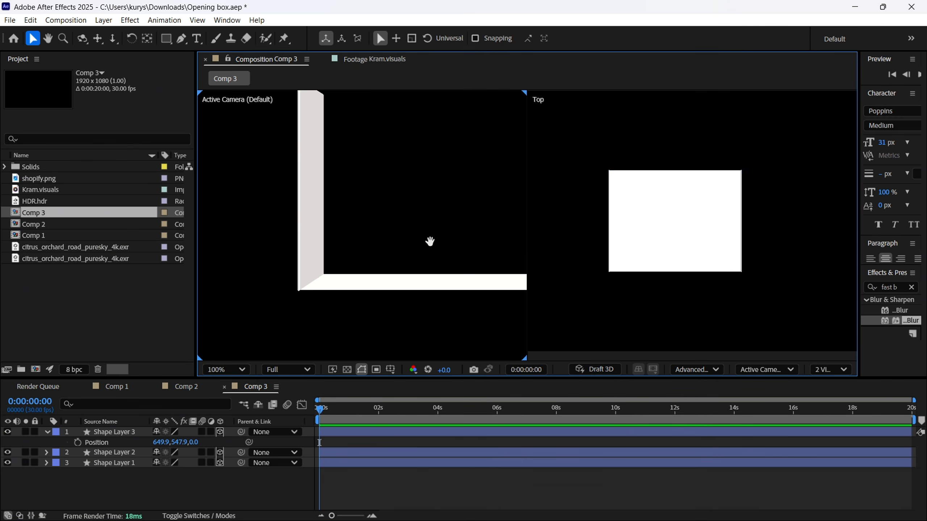
# Set the floor layer's extrusion depth to 1 in its geometry options
pyautogui.moveTo(430, 242); pyautogui.dragTo(387, 279)
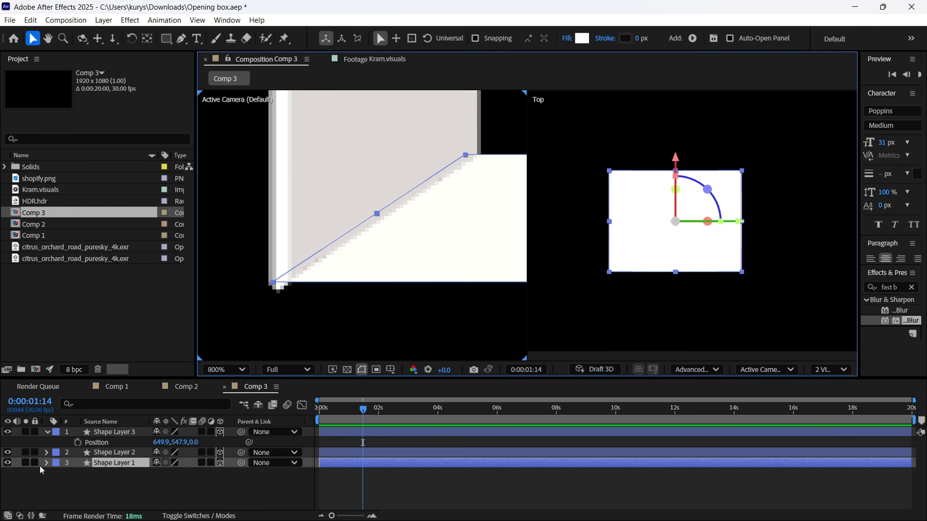
pyautogui.click(46, 463)
pyautogui.scroll(-4, 64, 468)
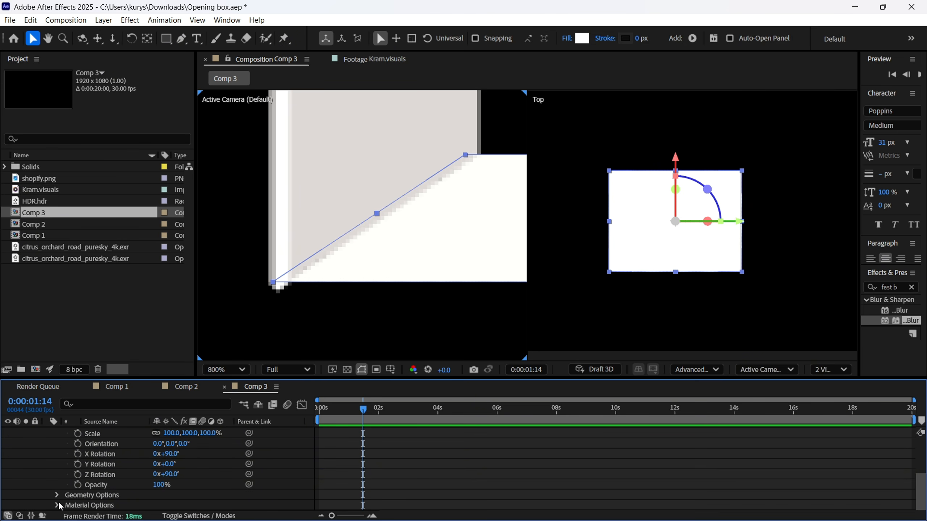
pyautogui.click(56, 494)
pyautogui.click(157, 495)
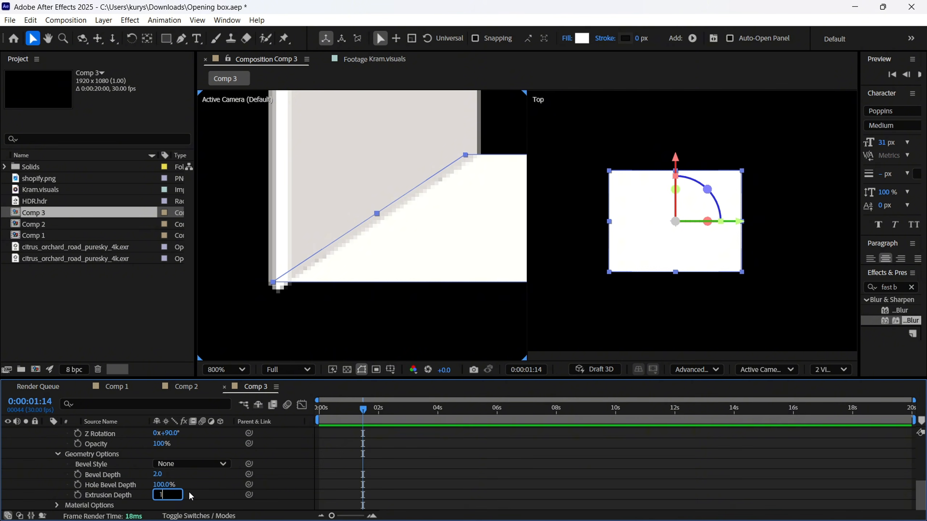
pyautogui.write('1')
pyautogui.press('Return')
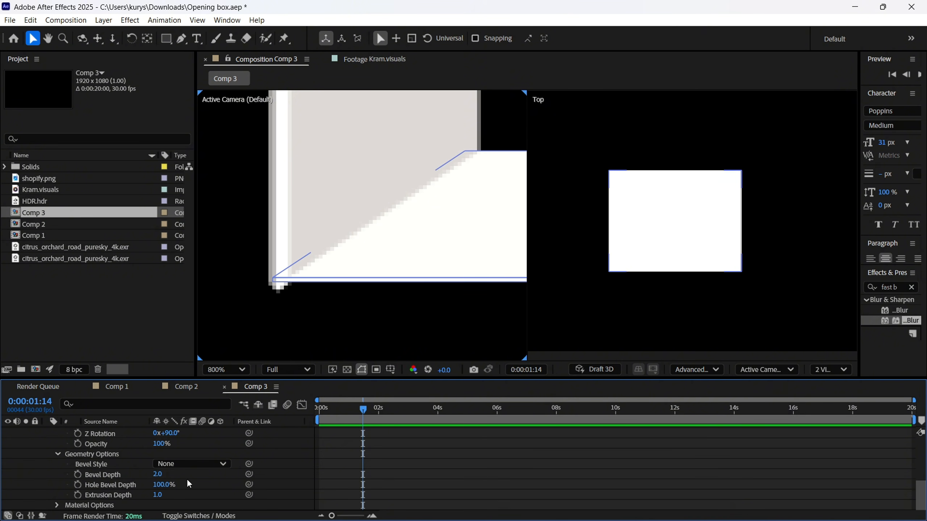
# Try the Angular bevel style on the floor layer, and set it to Convex instead
pyautogui.click(191, 464)
pyautogui.click(186, 431)
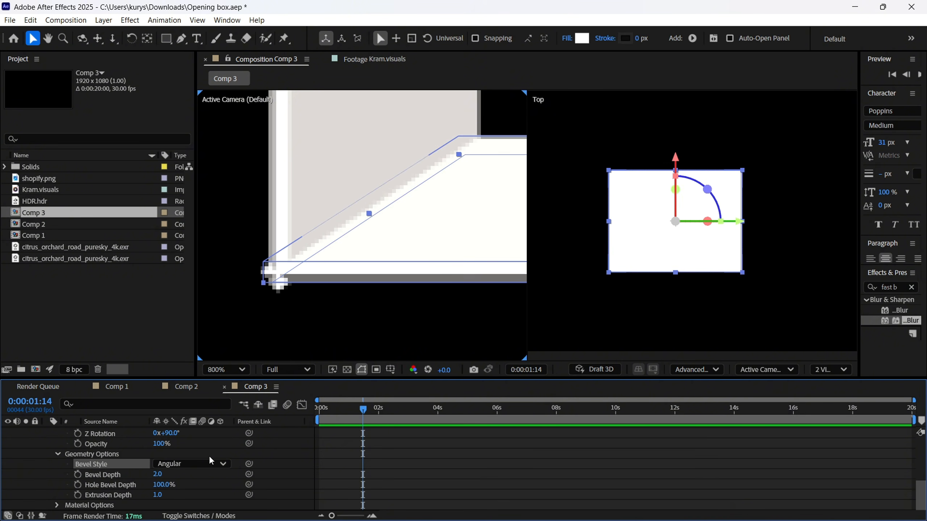
pyautogui.click(186, 467)
pyautogui.click(188, 453)
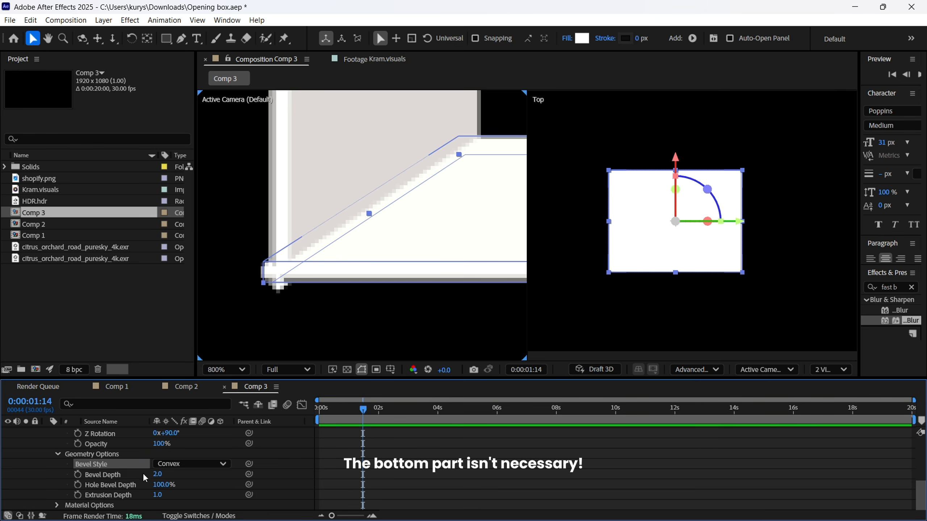
pyautogui.click(157, 495)
# Align the left wall with the floor's outer corner by moving it to position 646.2, 545.9, 0.0
pyautogui.scroll(-3, 263, 316)
pyautogui.scroll(1, 294, 315)
pyautogui.moveTo(257, 297); pyautogui.dragTo(326, 302)
pyautogui.click(336, 259)
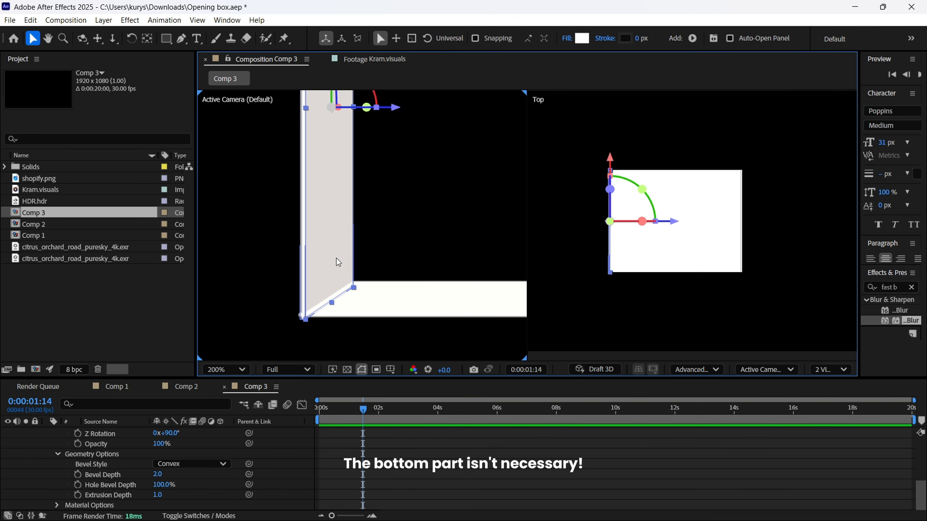
pyautogui.moveTo(340, 260); pyautogui.dragTo(338, 260)
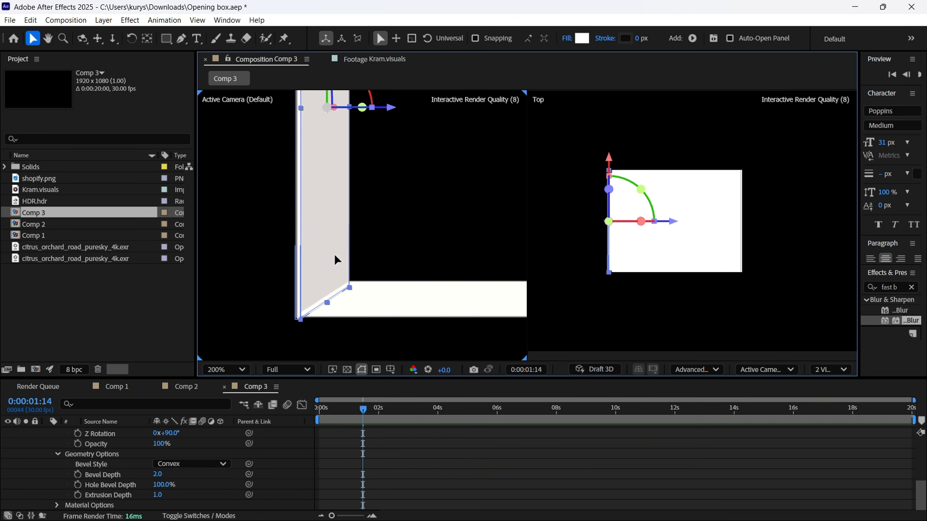
pyautogui.scroll(3, 312, 328)
pyautogui.moveTo(312, 328); pyautogui.dragTo(360, 192)
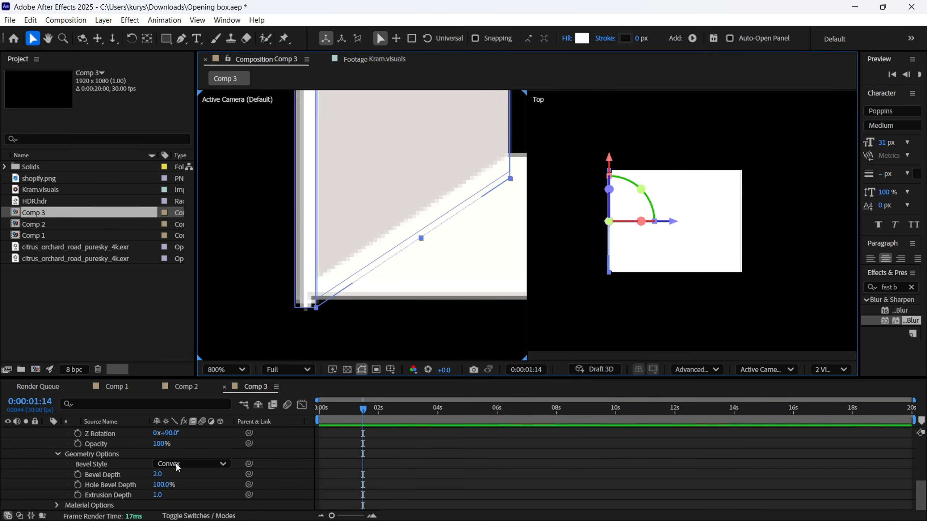
pyautogui.scroll(4, 176, 464)
pyautogui.moveTo(179, 442); pyautogui.dragTo(179, 439)
pyautogui.press('F2')
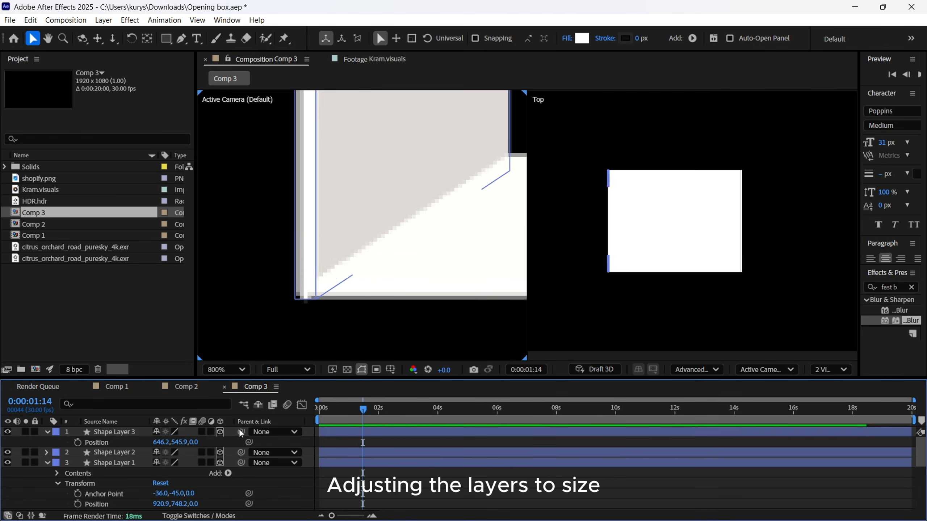
# Align the right wall with the floor's outer corner by moving it to position 1198.5, 545.0, 0.0
pyautogui.scroll(-1, 401, 289)
pyautogui.moveTo(490, 281); pyautogui.dragTo(204, 281)
pyautogui.moveTo(402, 247); pyautogui.dragTo(406, 247)
pyautogui.press('p')
pyautogui.moveTo(183, 463); pyautogui.dragTo(182, 463)
pyautogui.press('F2')
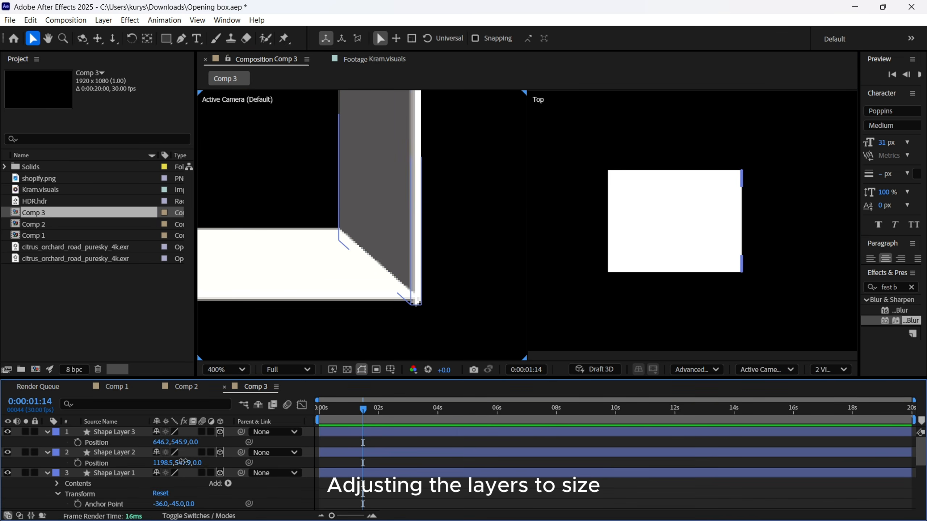
# Draw a white rectangle about 492 × 304 px between the side walls on a new shape layer
pyautogui.scroll(-6, 402, 292)
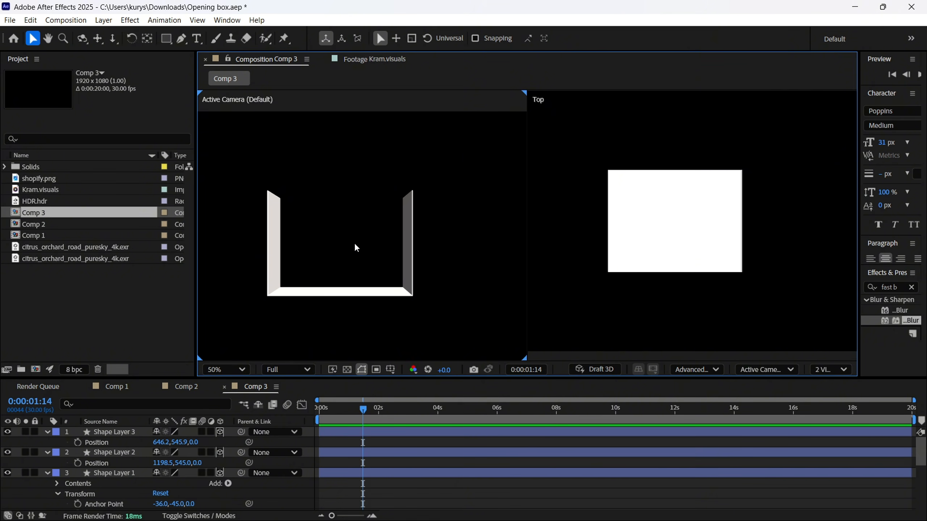
pyautogui.click(166, 38)
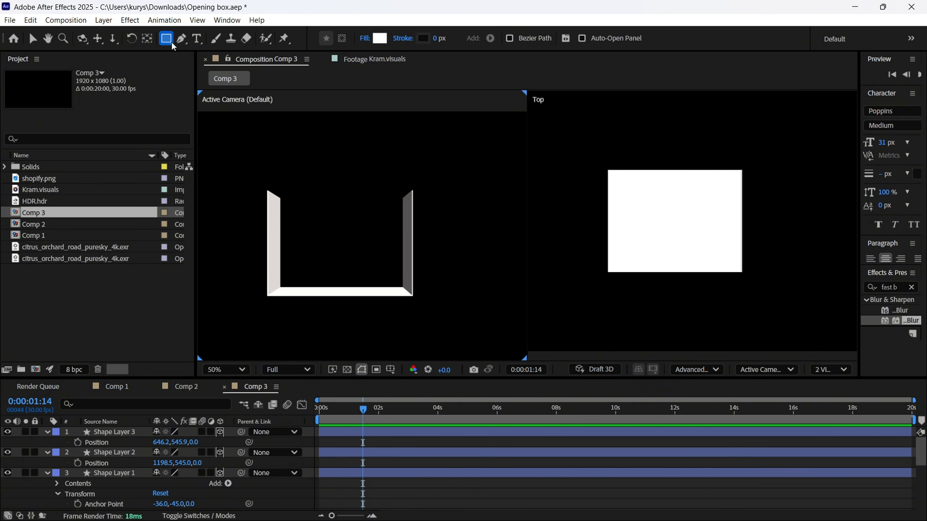
pyautogui.moveTo(280, 168); pyautogui.dragTo(399, 243)
pyautogui.press('v')
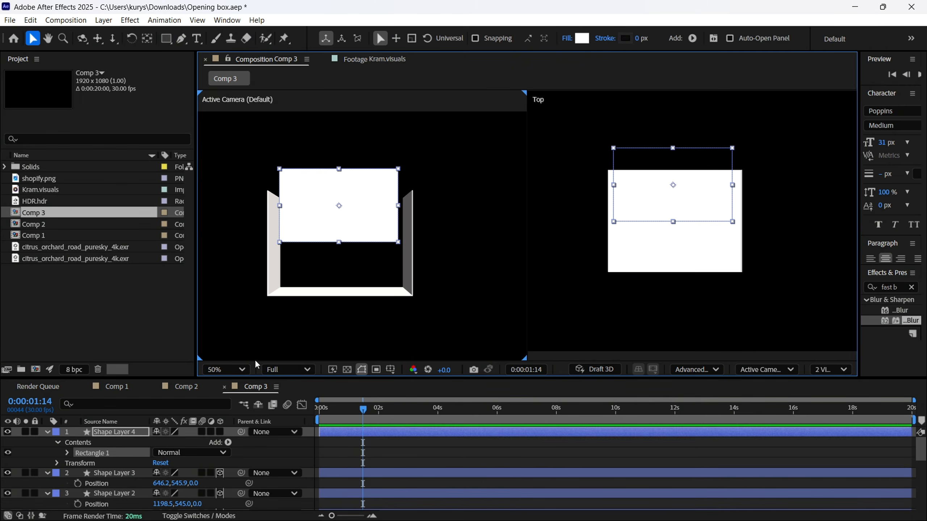
# Set the new rectangle's path size to 550 × 400
pyautogui.click(66, 452)
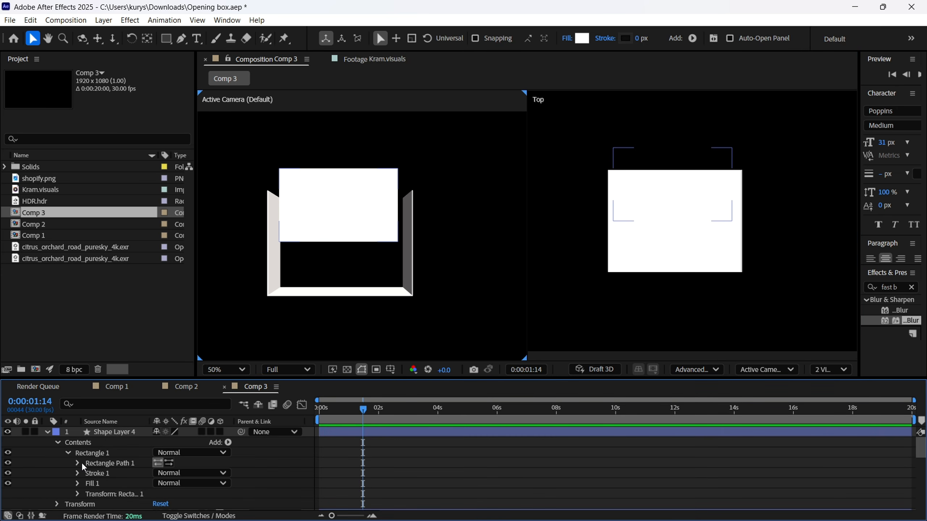
pyautogui.click(78, 463)
pyautogui.click(116, 474)
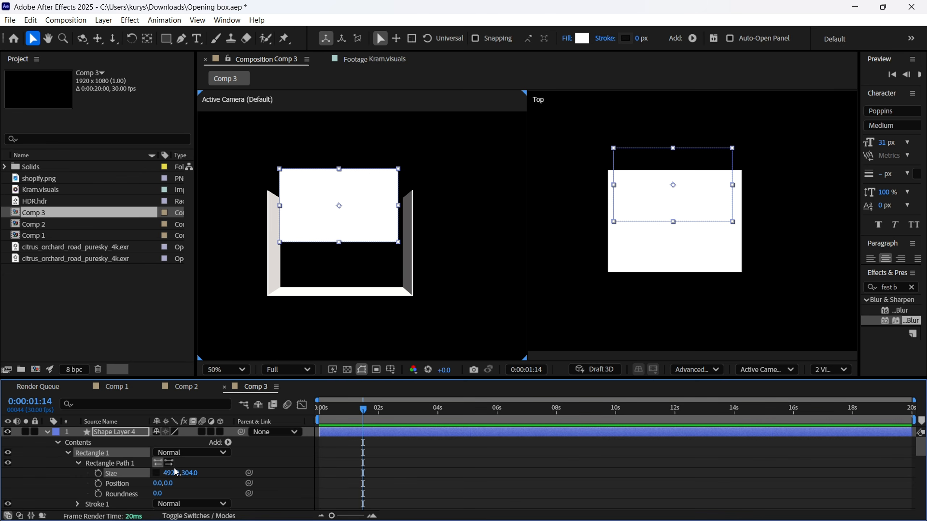
pyautogui.click(170, 474)
pyautogui.write('550')
pyautogui.press('Return')
pyautogui.click(191, 474)
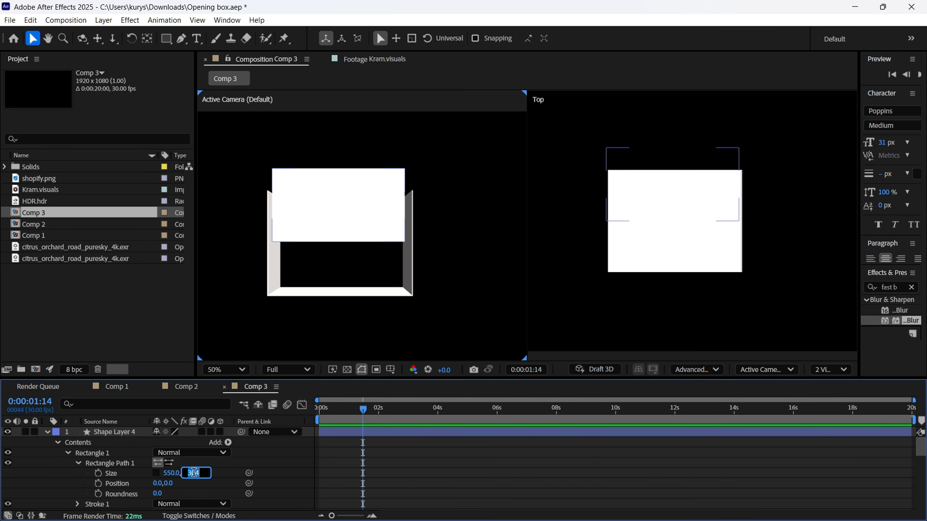
pyautogui.write('400')
pyautogui.press('Return')
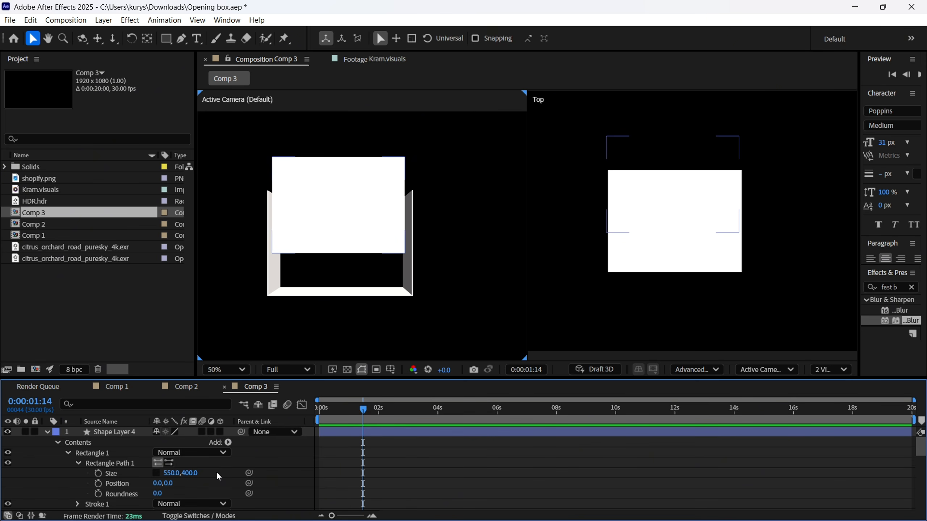
# Make the new rectangle a 3D layer and position it at 920.0, 550.0, 212.0 as the box's back wall
pyautogui.click(114, 432)
pyautogui.click(221, 432)
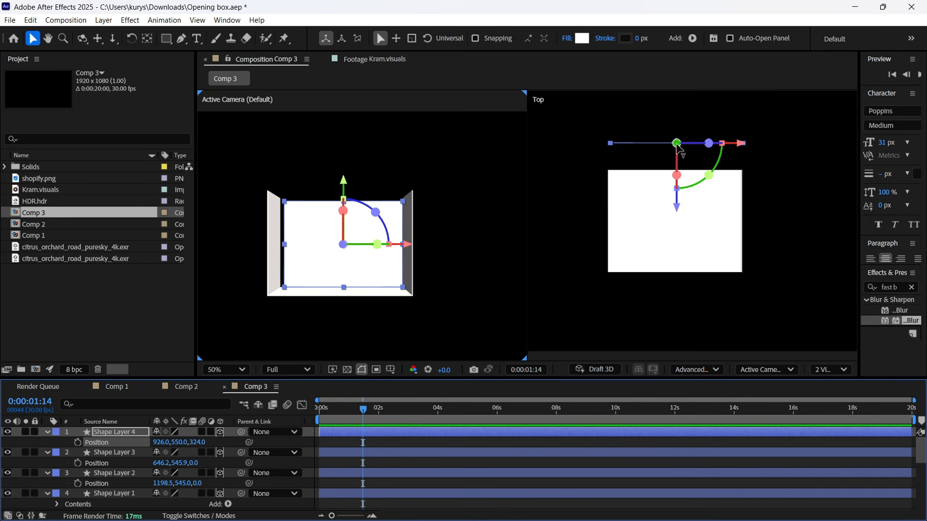
pyautogui.moveTo(199, 442); pyautogui.dragTo(153, 441)
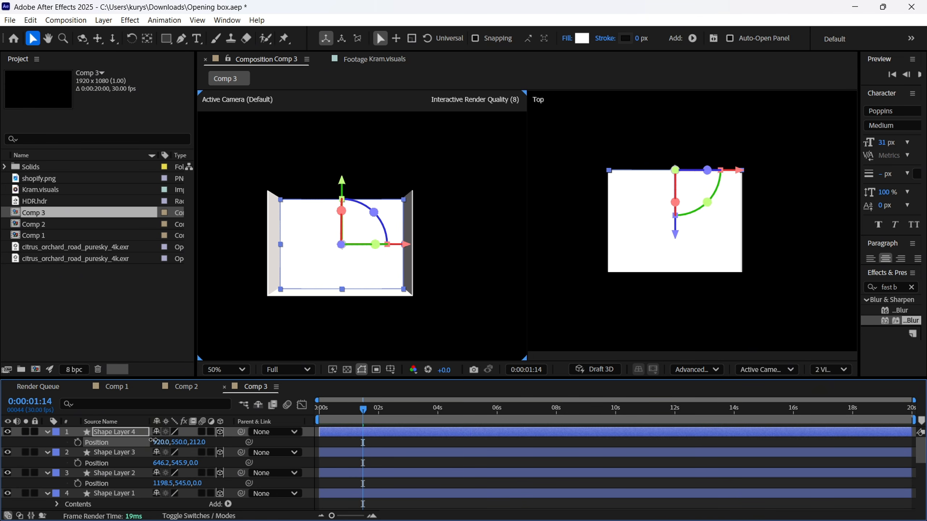
pyautogui.click(512, 298)
# Set the back wall's Specular Shininess to 55% in its material options
pyautogui.press('/')
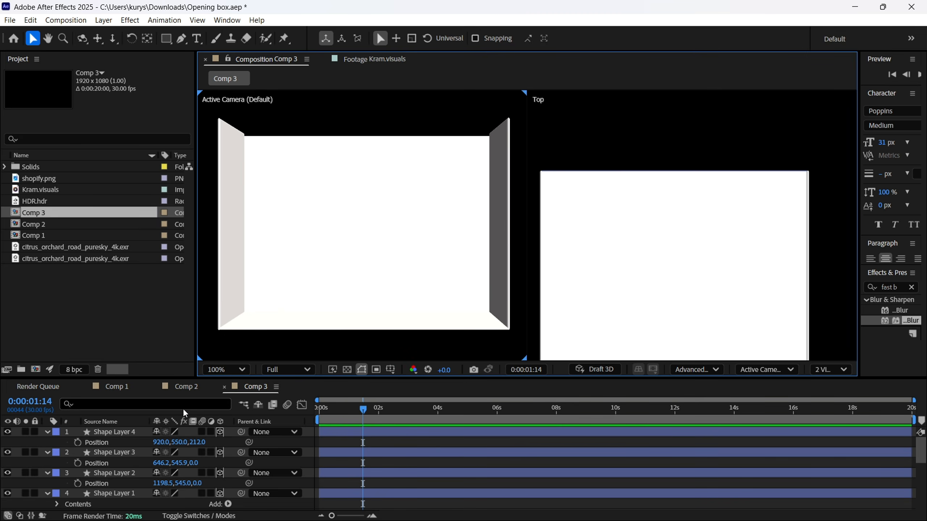
pyautogui.click(48, 432)
pyautogui.click(48, 432)
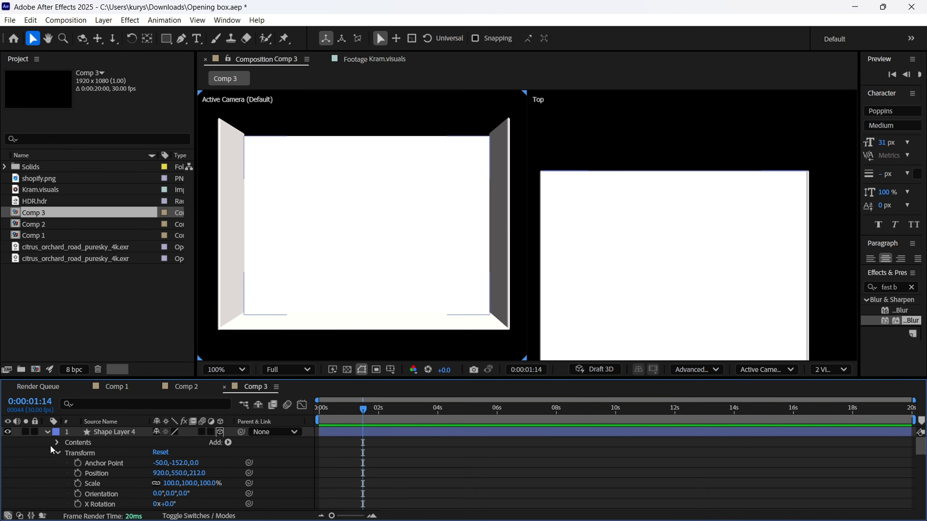
pyautogui.click(58, 453)
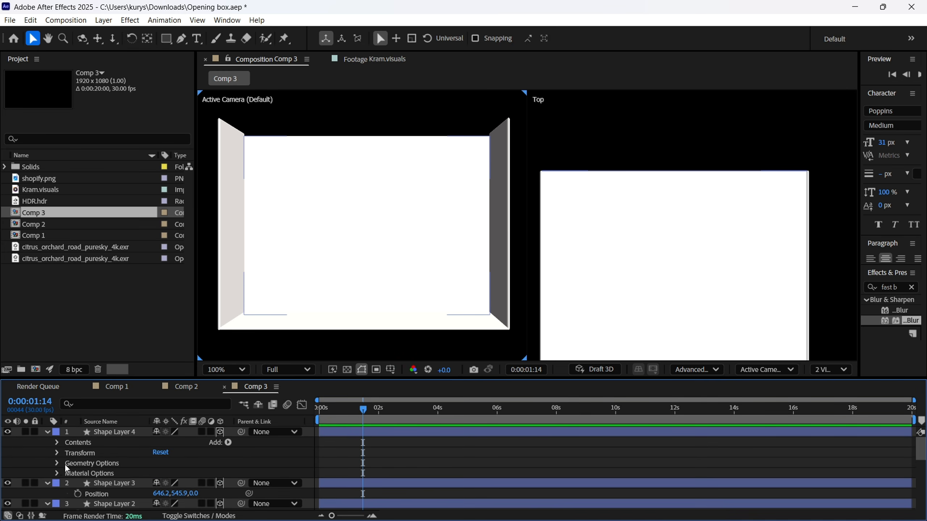
pyautogui.click(57, 473)
pyautogui.scroll(-3, 116, 472)
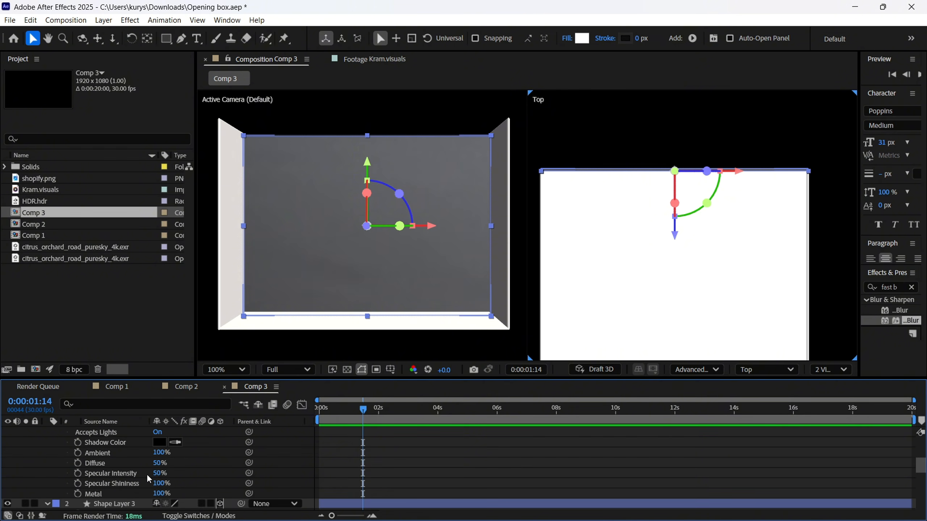
pyautogui.moveTo(159, 484); pyautogui.dragTo(137, 484)
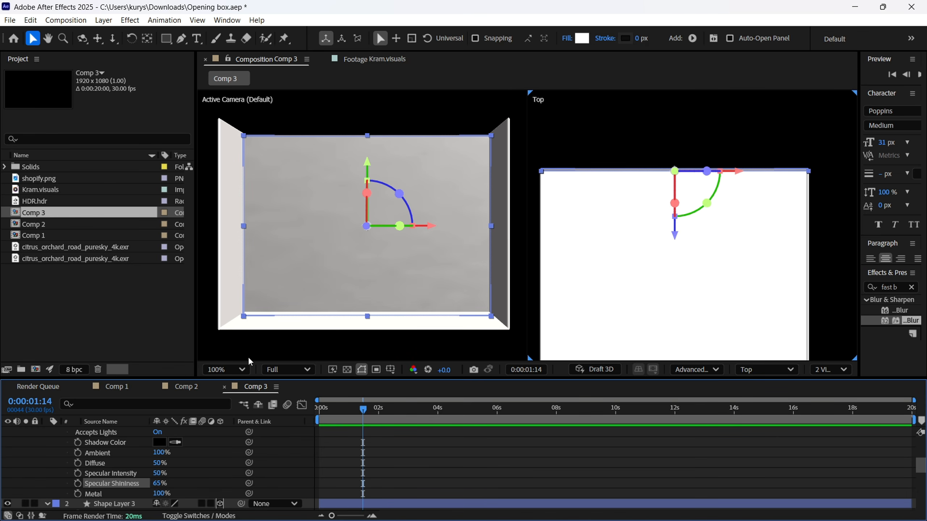
pyautogui.moveTo(159, 484); pyautogui.dragTo(151, 484)
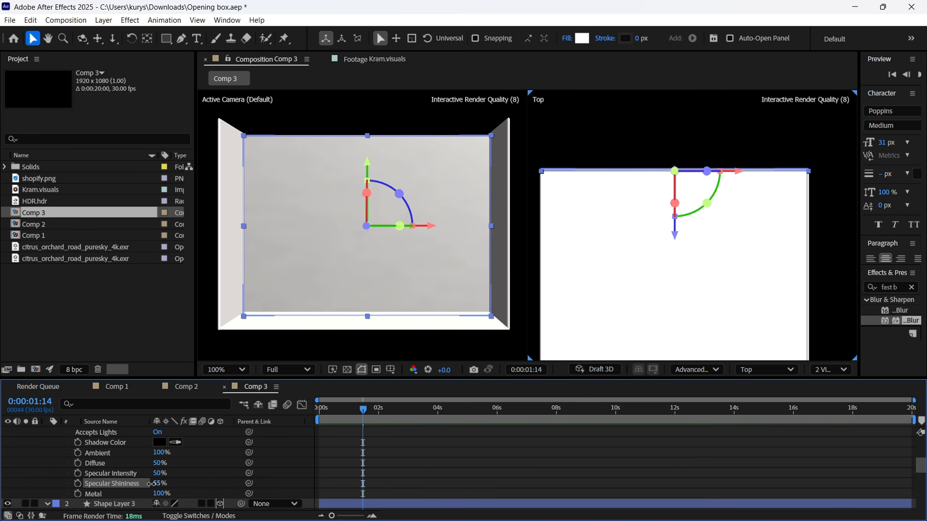
# Set the Specular Shininess of both side walls to 55% in their material options
pyautogui.press('p')
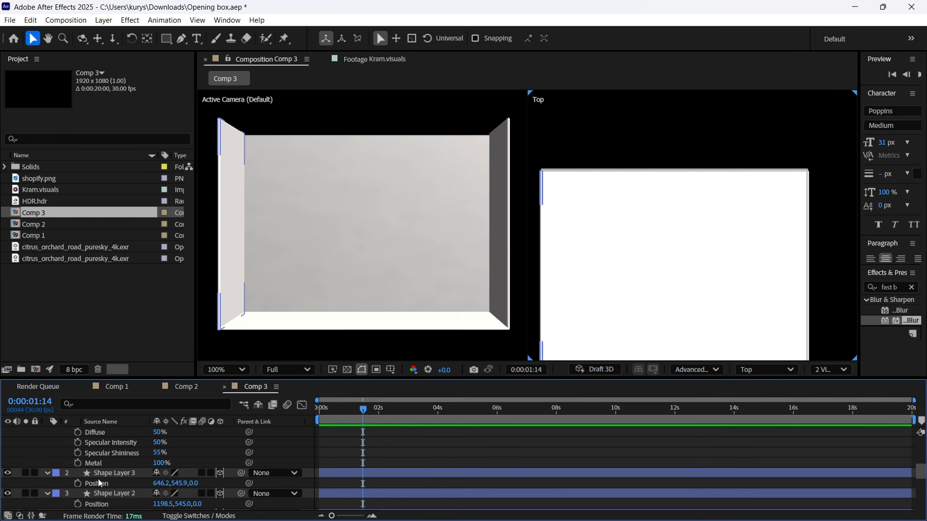
pyautogui.doubleClick(46, 473)
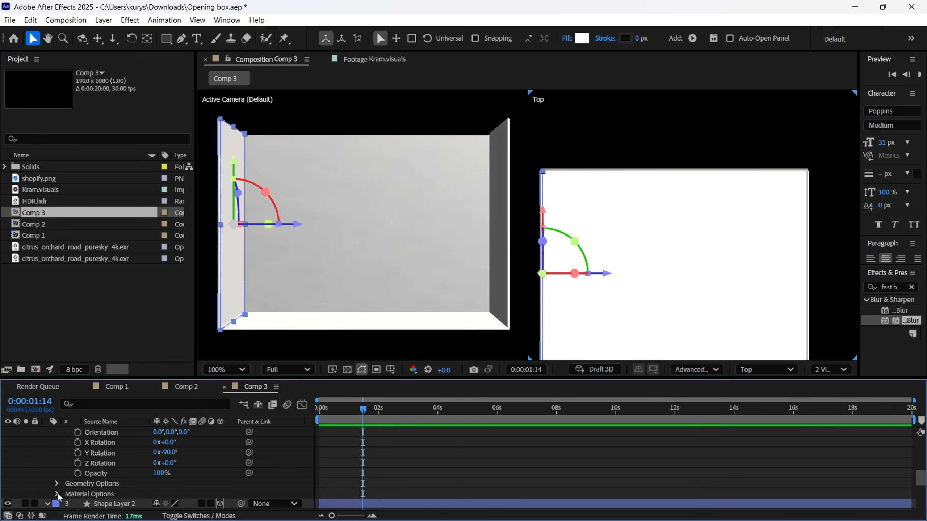
pyautogui.click(57, 494)
pyautogui.scroll(-2, 109, 468)
pyautogui.click(156, 484)
pyautogui.write('4')
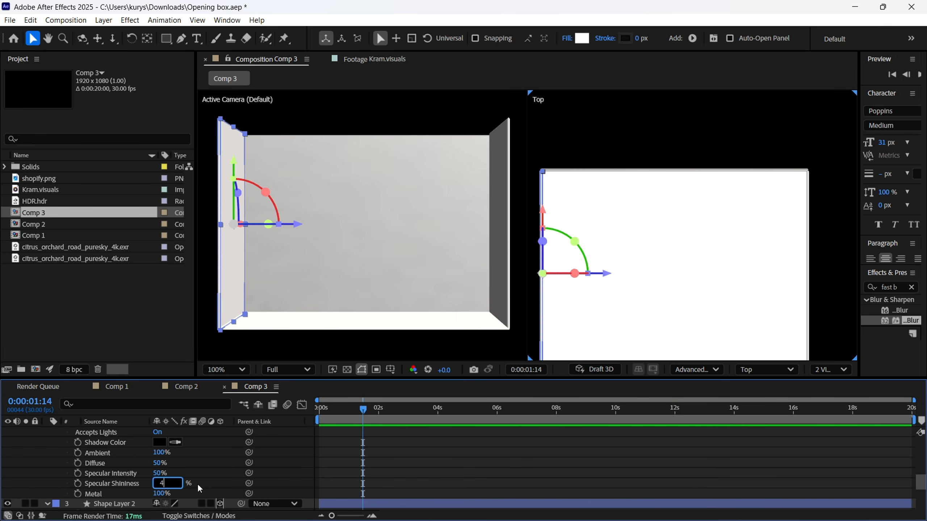
pyautogui.write('4')
pyautogui.press('Return')
pyautogui.scroll(3, 121, 487)
# Set the floor's Specular Shininess to 55% and its Metal value to 57%
pyautogui.click(153, 501)
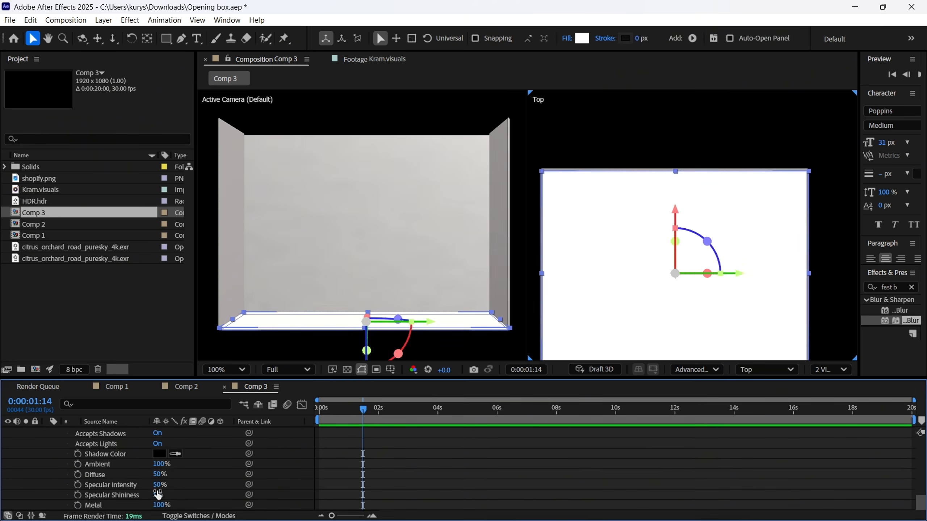
pyautogui.moveTo(155, 504); pyautogui.dragTo(180, 482)
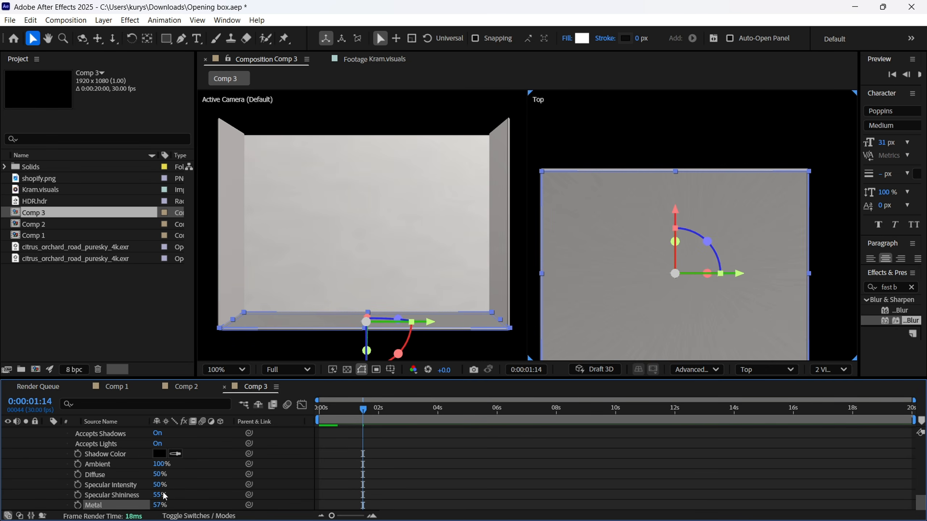
pyautogui.click(179, 483)
# Lower the right wall's Metal value to about 65% and set the left wall's Metal value to 54%
pyautogui.scroll(2, 180, 483)
pyautogui.scroll(-3, 162, 485)
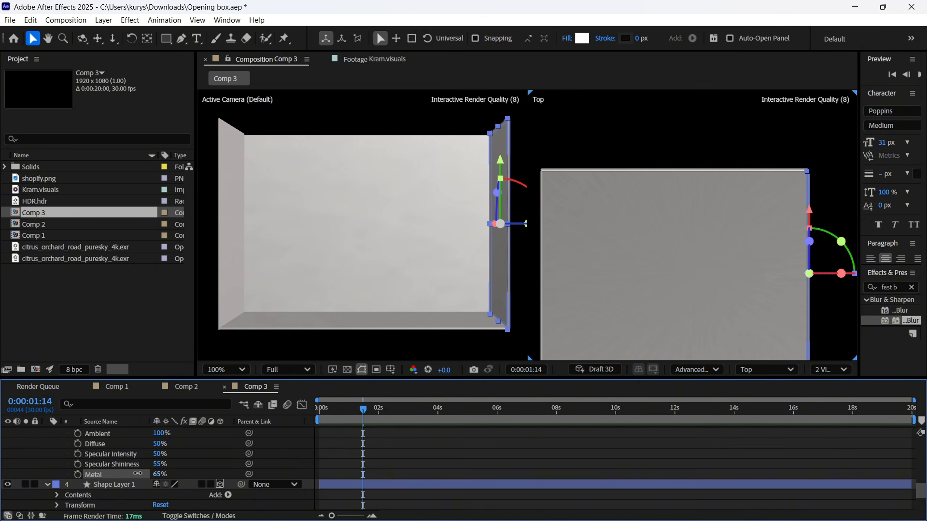
pyautogui.scroll(5, 148, 479)
pyautogui.click(164, 496)
pyautogui.write('54')
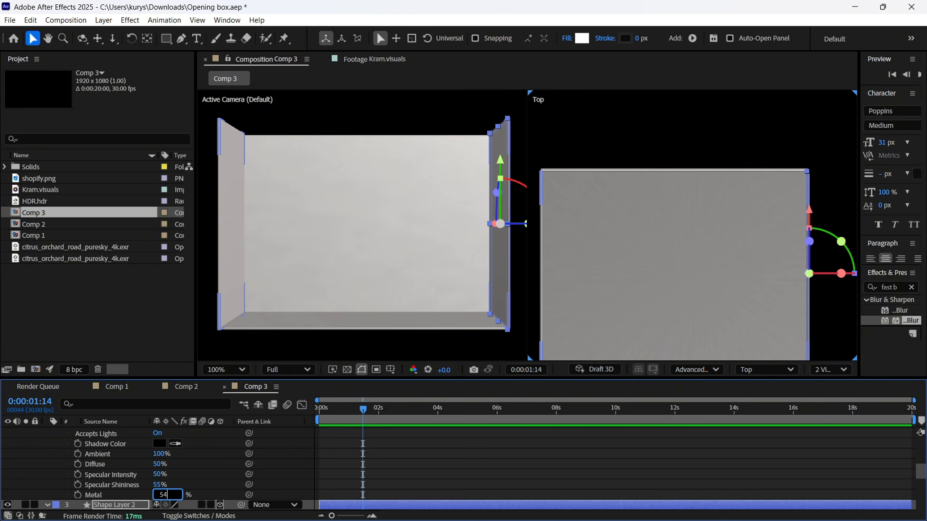
pyautogui.click(212, 476)
pyautogui.scroll(3, 139, 478)
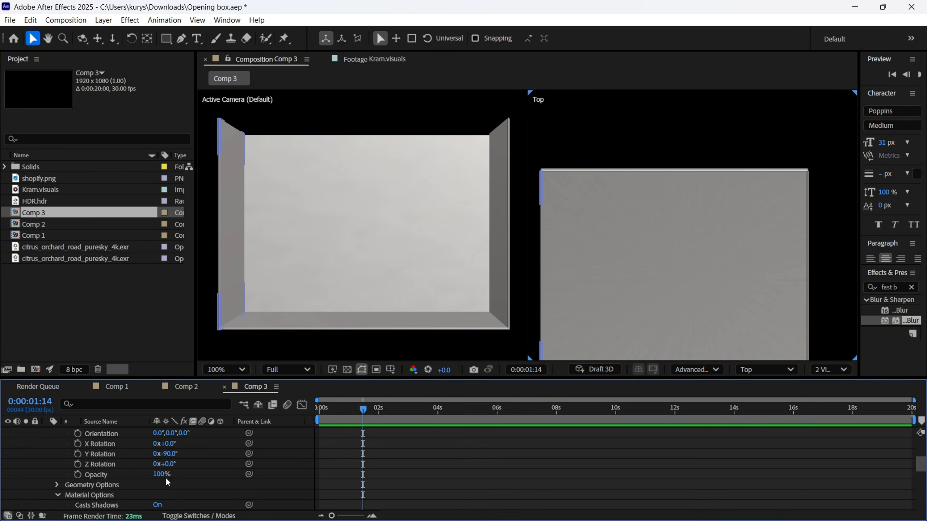
pyautogui.scroll(5, 169, 482)
pyautogui.scroll(-2, 408, 224)
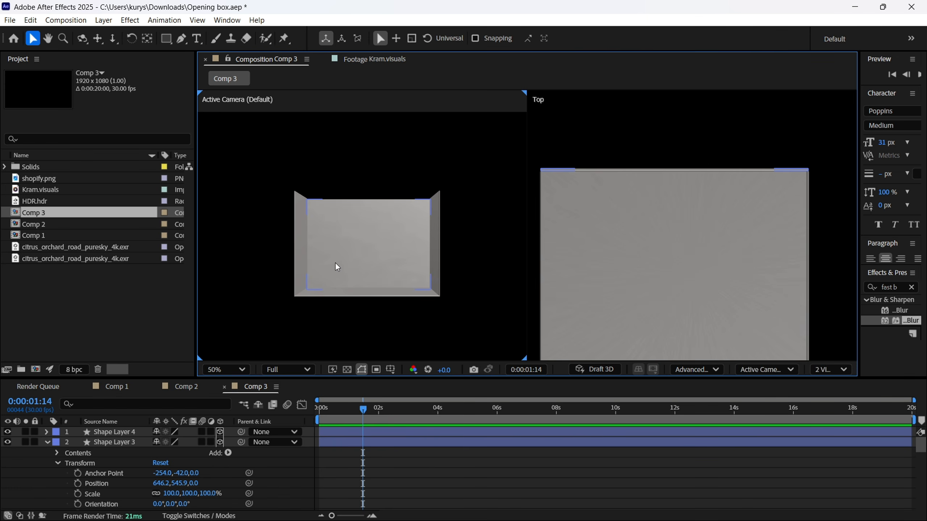
# Duplicate the back wall and move the copy forward to Z position -214 as the box's front wall
pyautogui.click(351, 253)
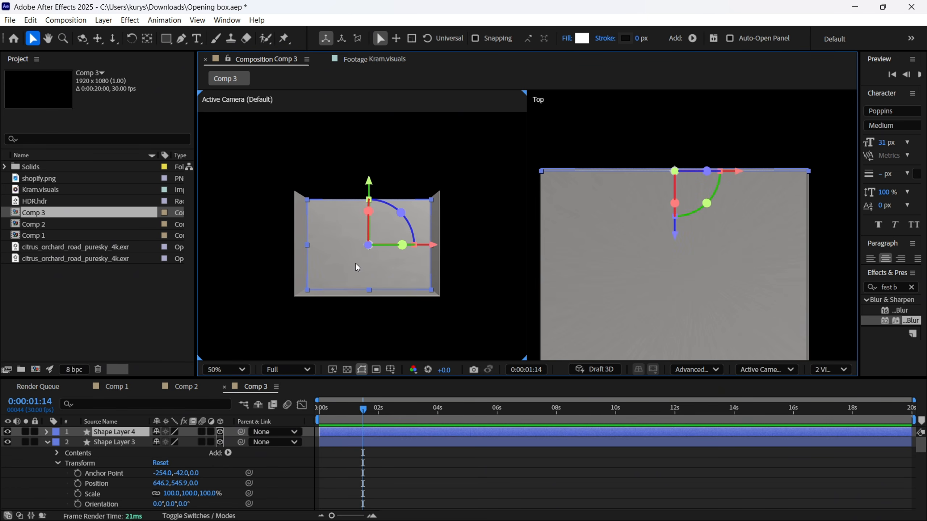
pyautogui.hotkey('ctrl', 'd')
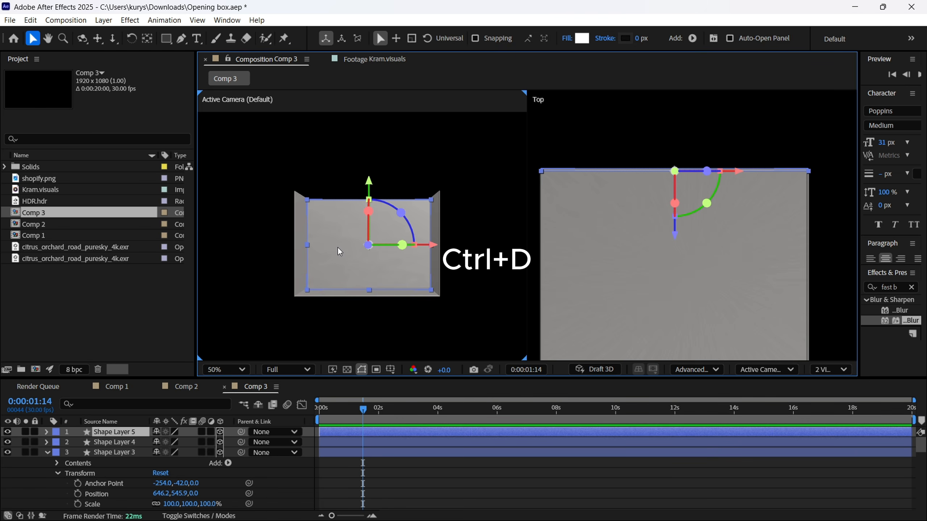
pyautogui.press('p')
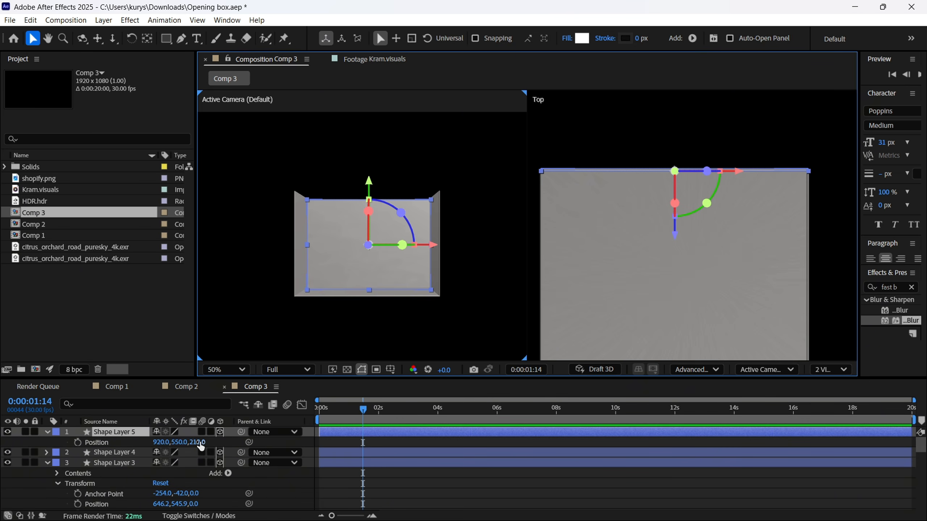
pyautogui.moveTo(201, 446); pyautogui.dragTo(40, 449)
pyautogui.moveTo(194, 442); pyautogui.dragTo(131, 442)
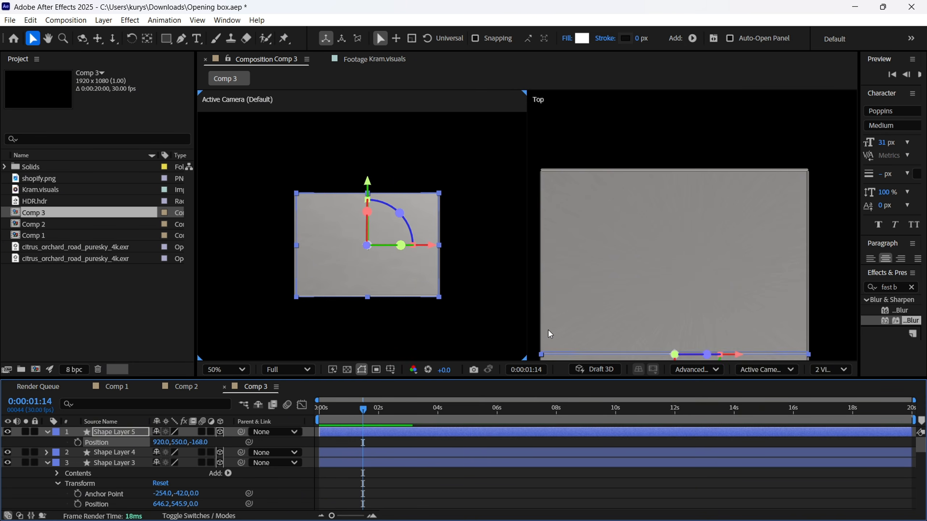
pyautogui.press('h')
pyautogui.moveTo(551, 334); pyautogui.dragTo(633, 212)
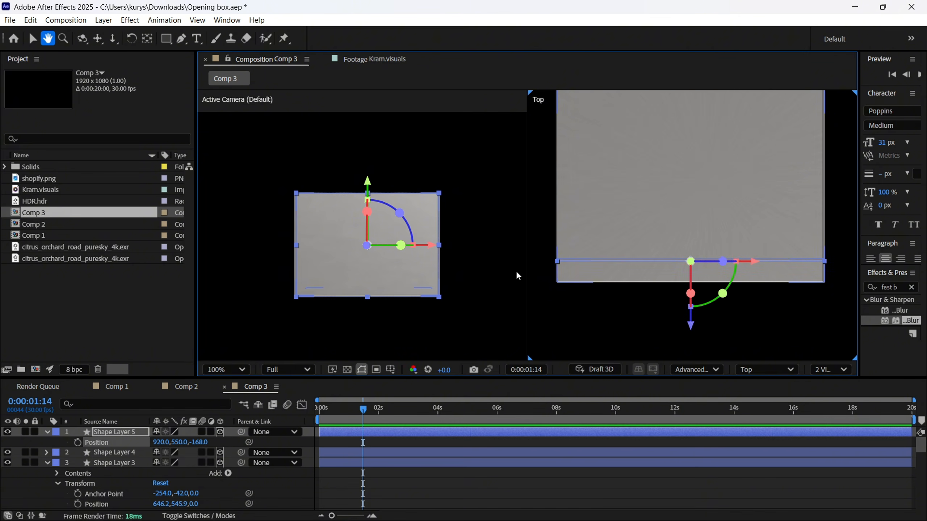
pyautogui.press('v')
pyautogui.moveTo(198, 442); pyautogui.dragTo(168, 442)
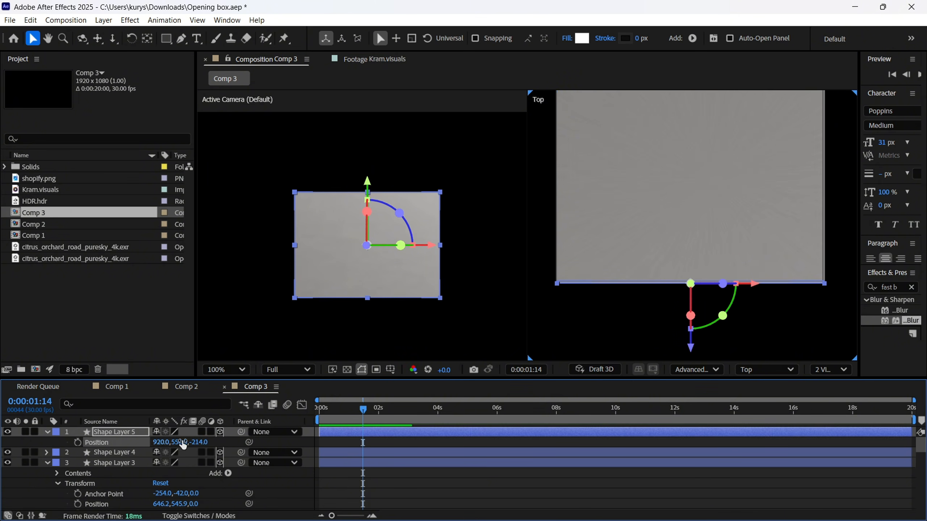
pyautogui.click(642, 304)
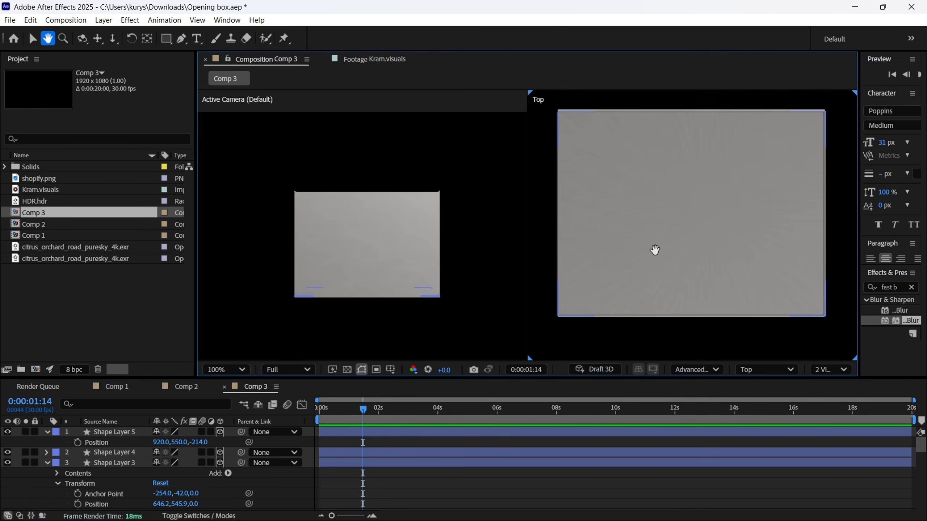
# Orbit around the box to inspect its walls from above and the side, and reset the default camera
pyautogui.click(82, 39)
pyautogui.moveTo(330, 190); pyautogui.dragTo(250, 199)
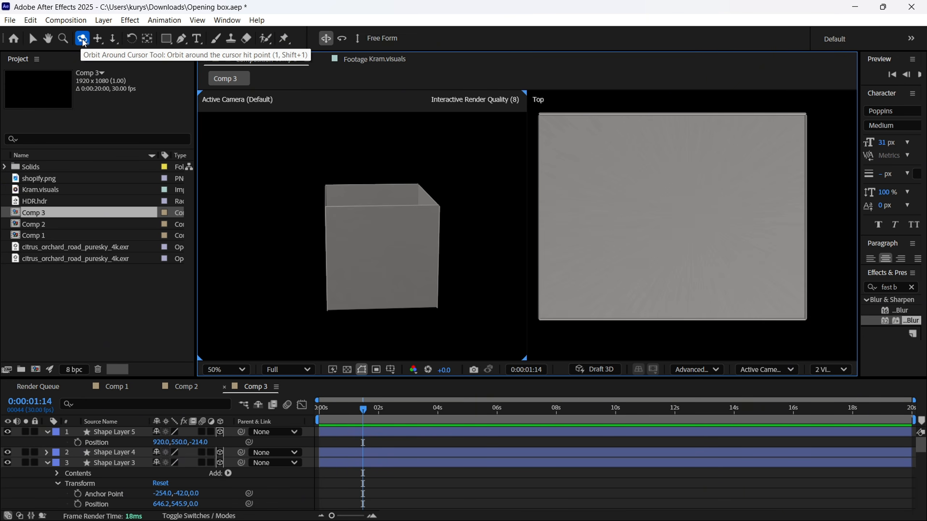
pyautogui.moveTo(355, 204); pyautogui.dragTo(437, 211)
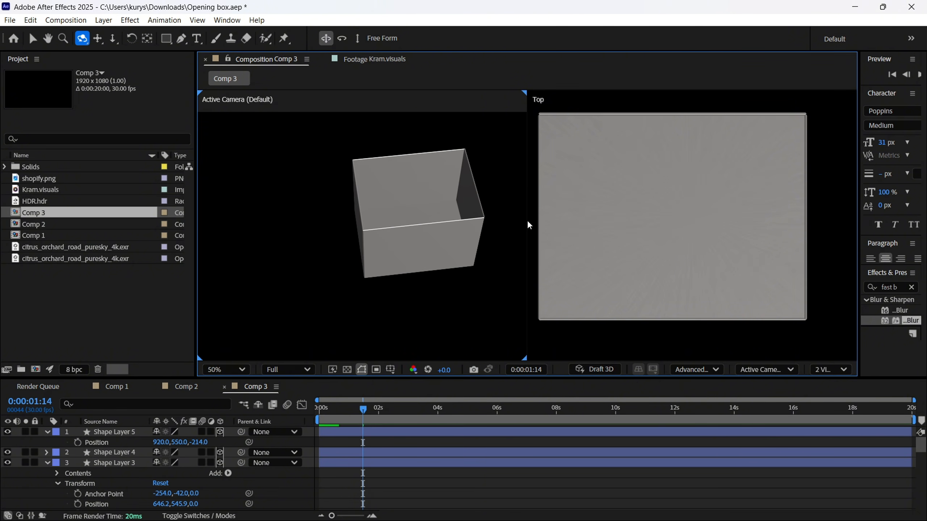
pyautogui.click(767, 370)
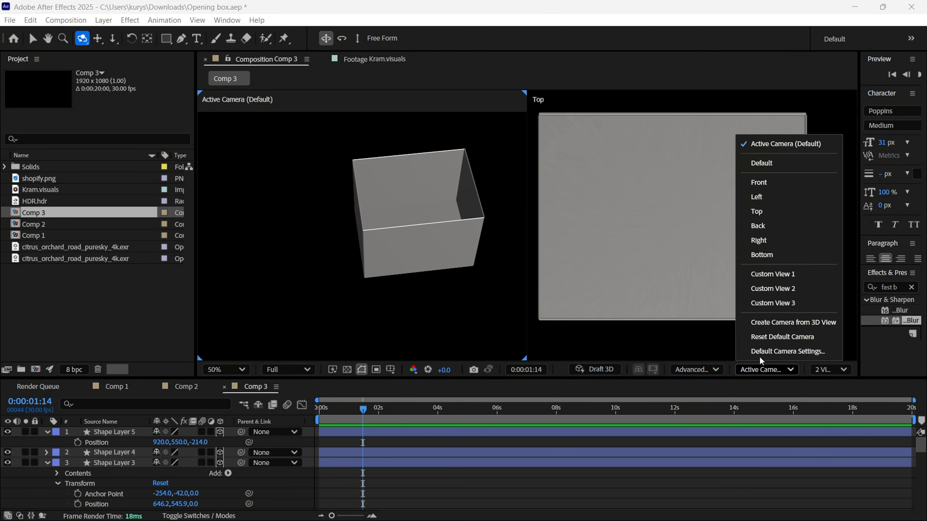
pyautogui.click(779, 336)
pyautogui.scroll(5, 365, 228)
pyautogui.press('v')
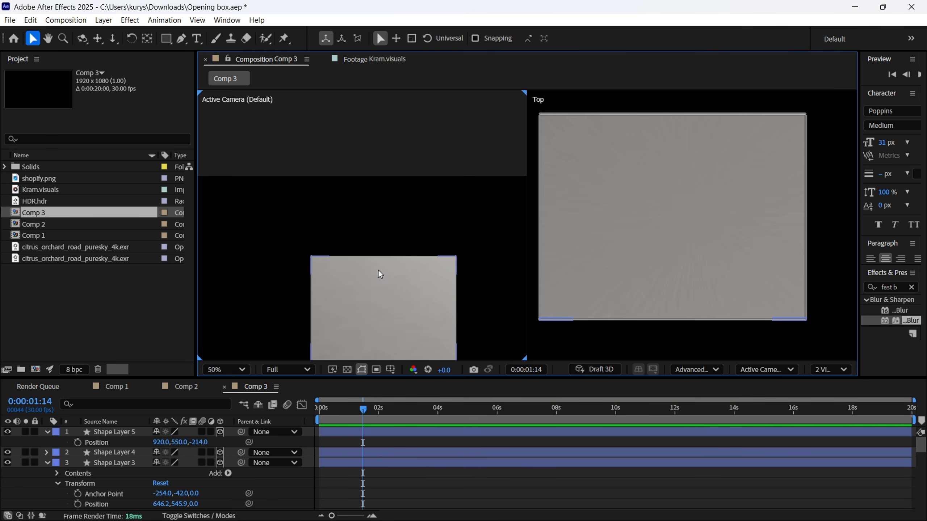
# Review the finished opening-box animation in Comp 2 between about one and two seconds
pyautogui.click(186, 386)
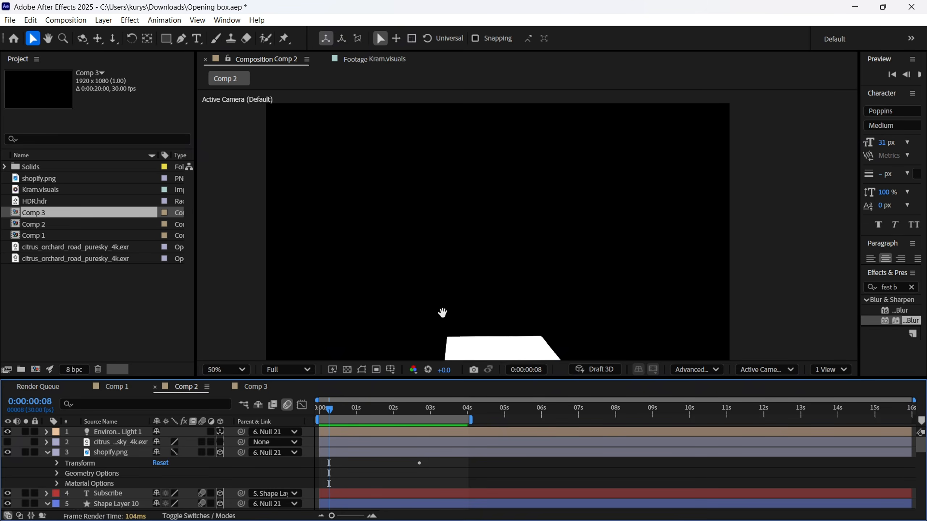
pyautogui.click(365, 409)
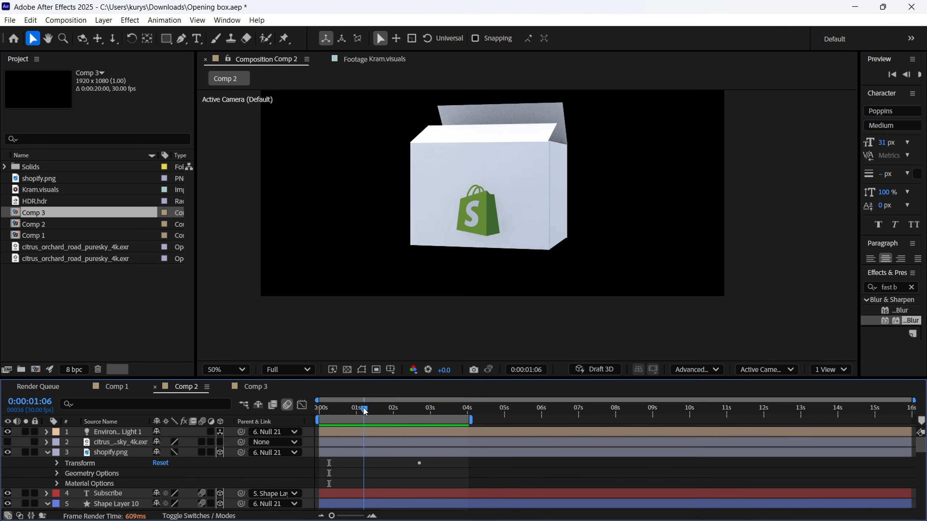
pyautogui.moveTo(365, 411); pyautogui.dragTo(397, 416)
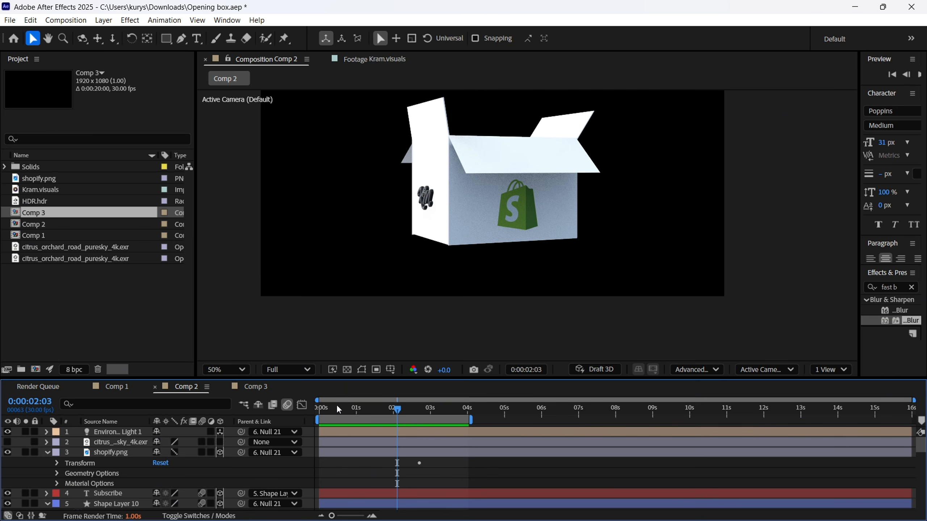
pyautogui.press('y')
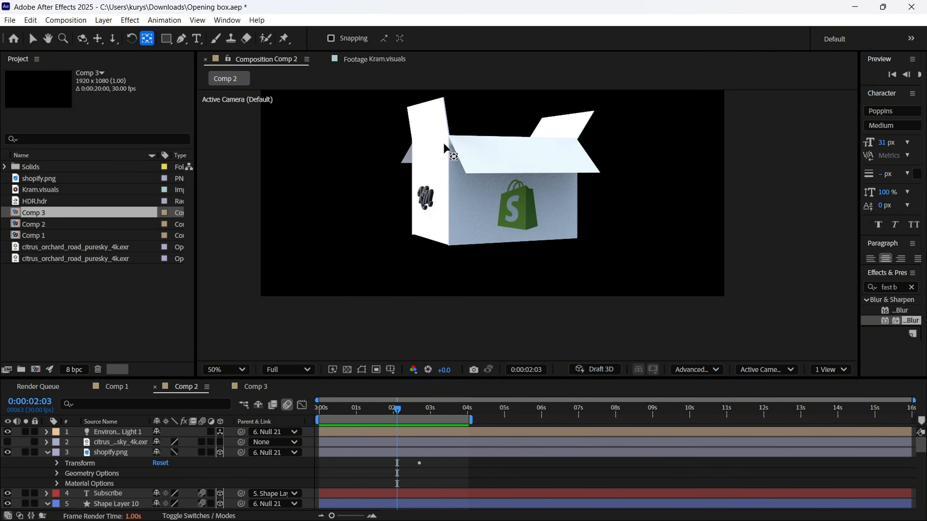
# Add a null object to Comp 3 and make it a 3D layer
pyautogui.click(262, 387)
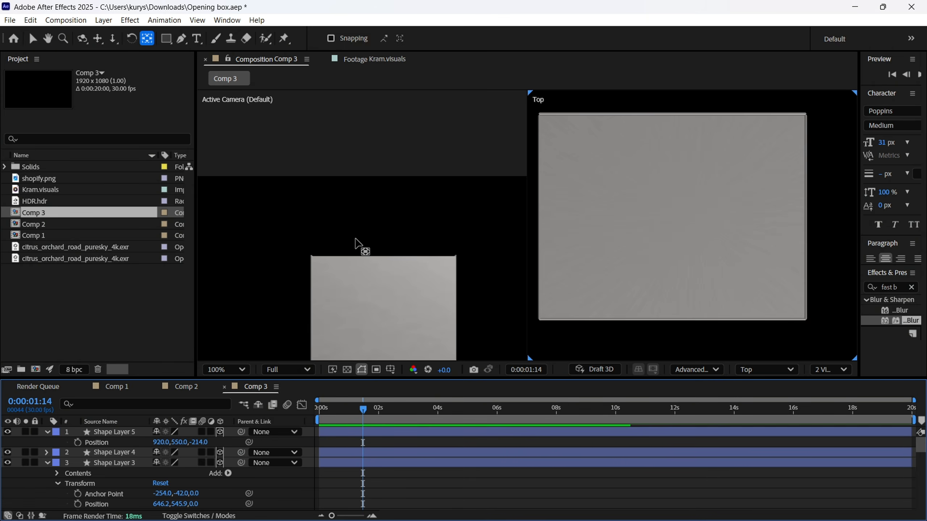
pyautogui.press('v')
pyautogui.rightClick(238, 291)
pyautogui.moveTo(321, 298)
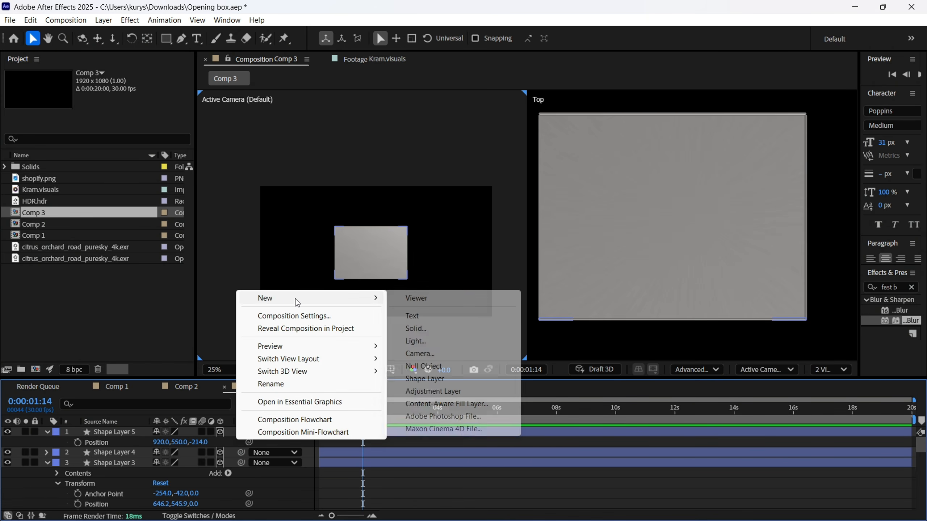
pyautogui.click(424, 365)
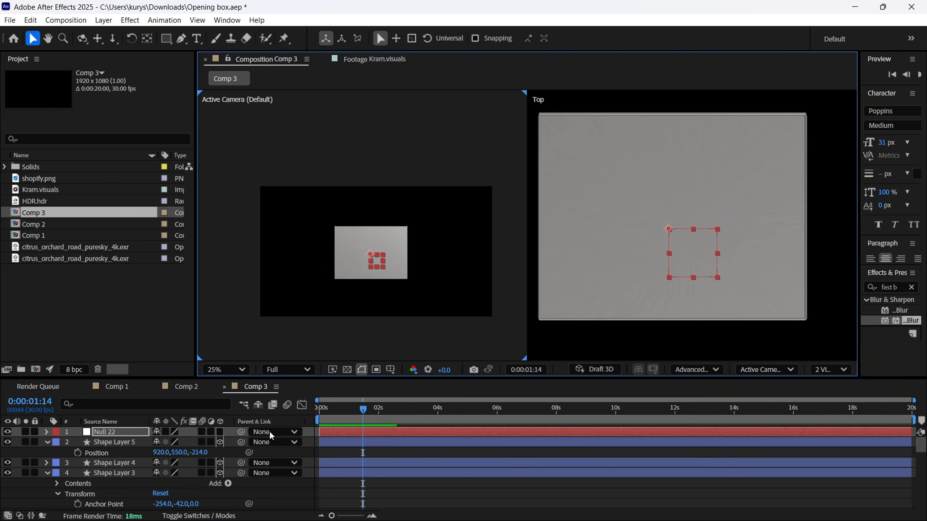
pyautogui.click(220, 432)
pyautogui.moveTo(370, 255); pyautogui.dragTo(367, 266)
pyautogui.hotkey('ctrl', 'z')
# Select all five box shape layers and parent them to the null
pyautogui.click(109, 442)
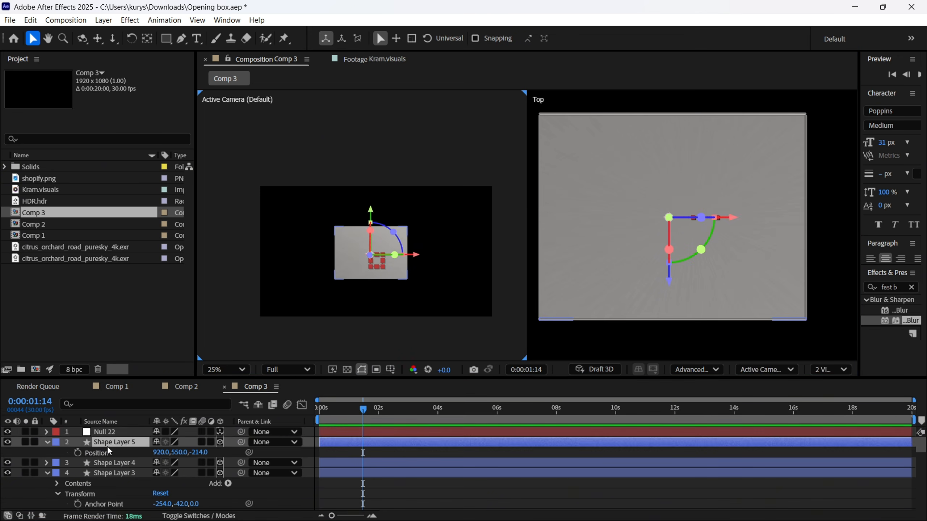
pyautogui.scroll(-15, 111, 475)
pyautogui.scroll(-5, 111, 485)
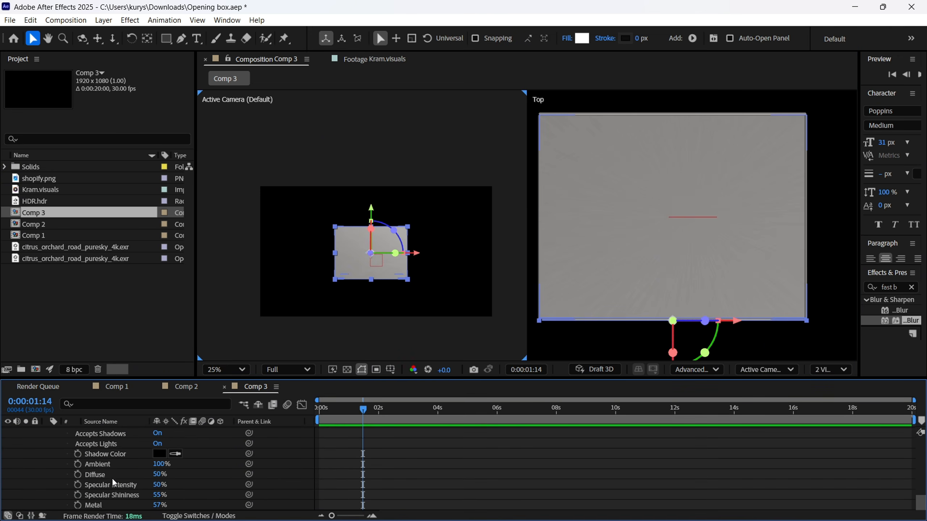
pyautogui.click(116, 455)
pyautogui.scroll(15, 157, 459)
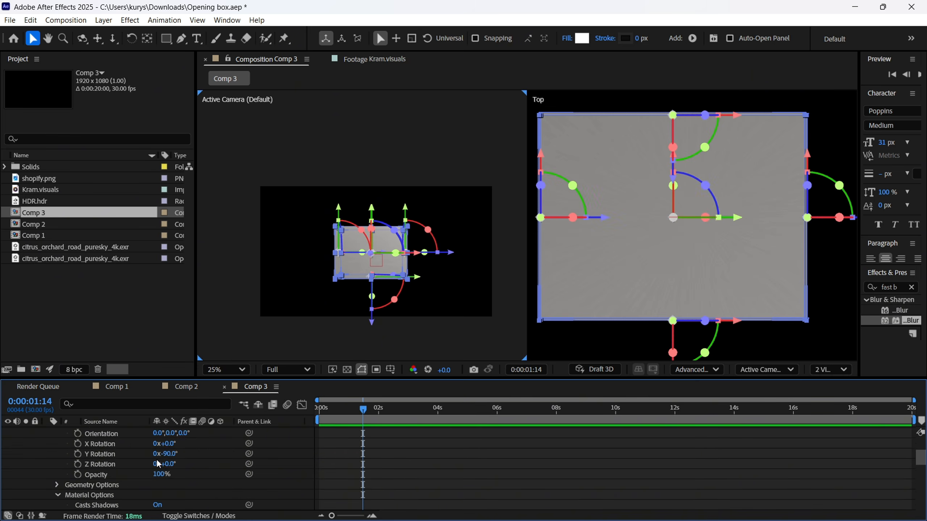
pyautogui.moveTo(241, 442); pyautogui.dragTo(122, 432)
# Lower the whole box by setting the null's Y position to 692
pyautogui.click(122, 435)
pyautogui.press('p')
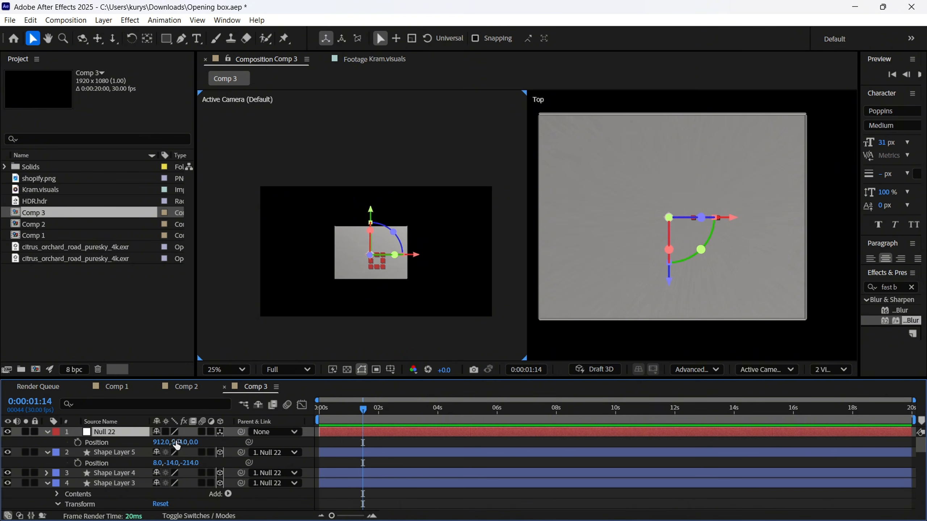
pyautogui.moveTo(174, 443); pyautogui.dragTo(270, 420)
pyautogui.moveTo(344, 275); pyautogui.dragTo(351, 279)
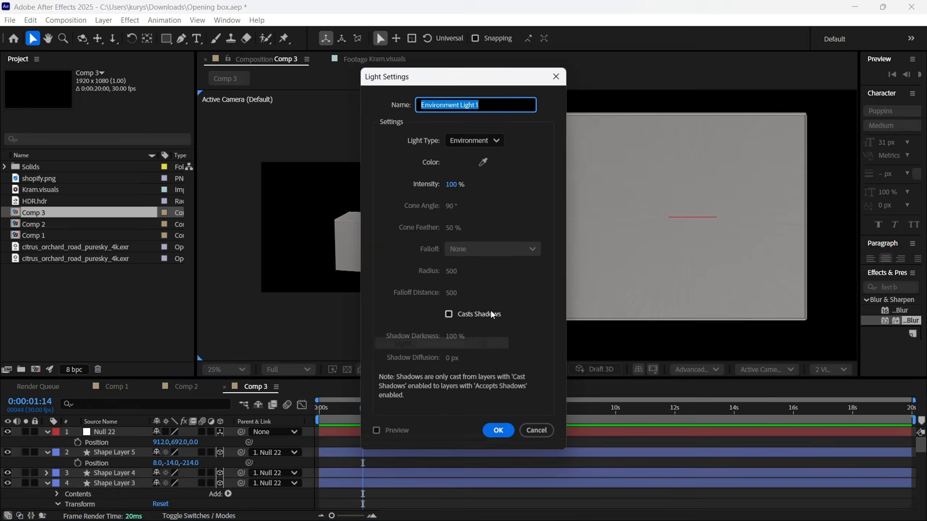
# Light the box with an environment light based on the hidden citrus_orchard_road_puresky_4k.exr layer, at 135% intensity
pyautogui.click(498, 430)
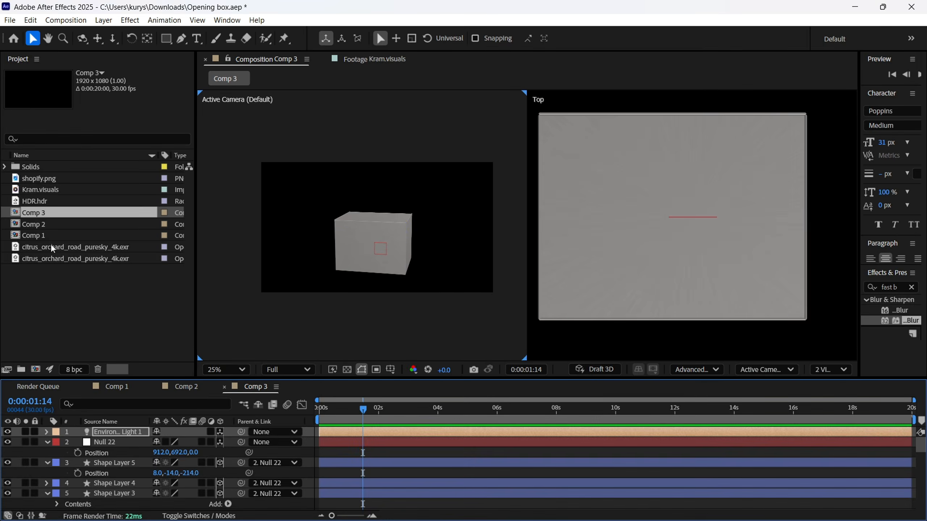
pyautogui.moveTo(52, 247); pyautogui.dragTo(110, 438)
pyautogui.click(7, 504)
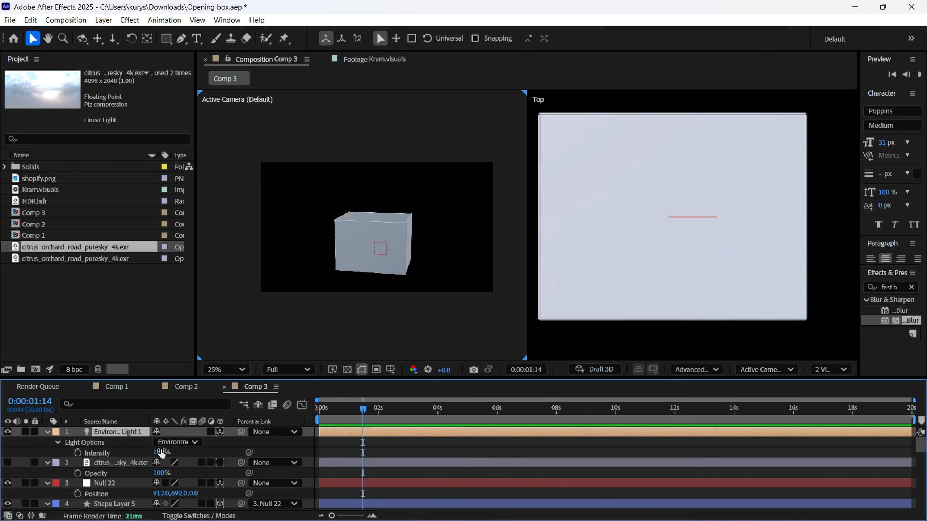
pyautogui.moveTo(161, 453); pyautogui.dragTo(189, 456)
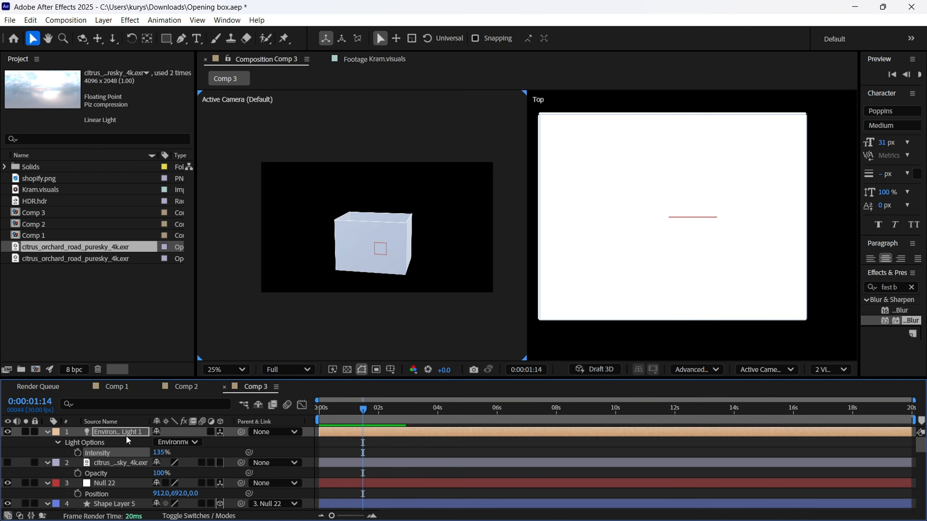
pyautogui.click(111, 465)
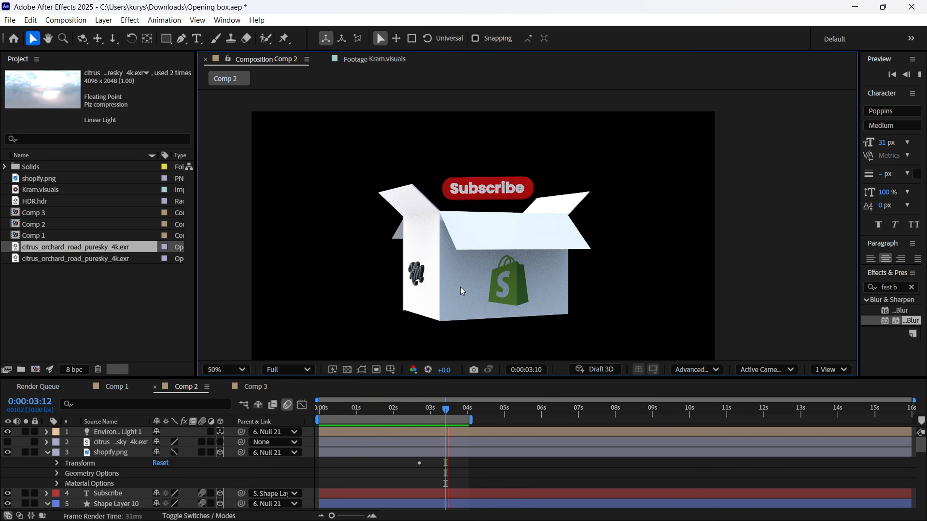
# Play the Comp 2 box animation, and switch to Discord to browse the server's channels around the project files
pyautogui.press('space')
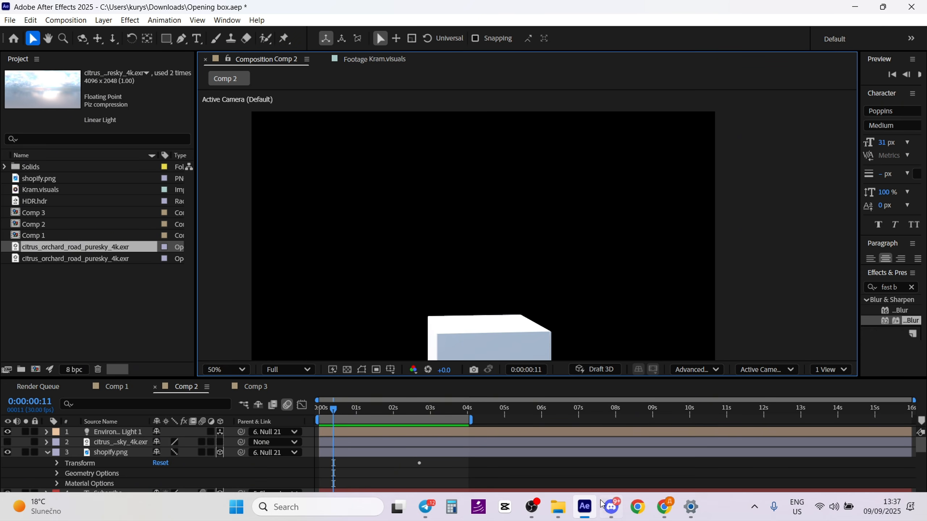
pyautogui.click(603, 506)
pyautogui.scroll(-3, 110, 291)
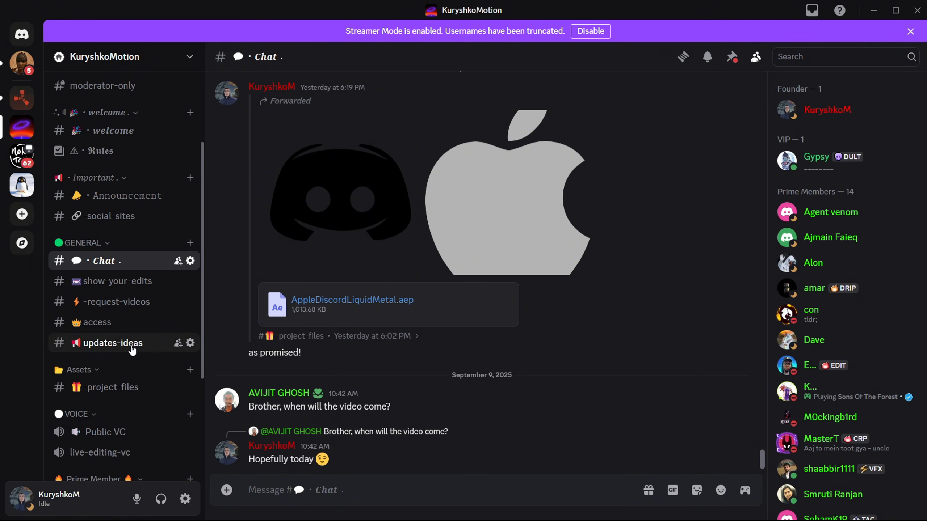
pyautogui.scroll(-2, 128, 292)
pyautogui.click(138, 327)
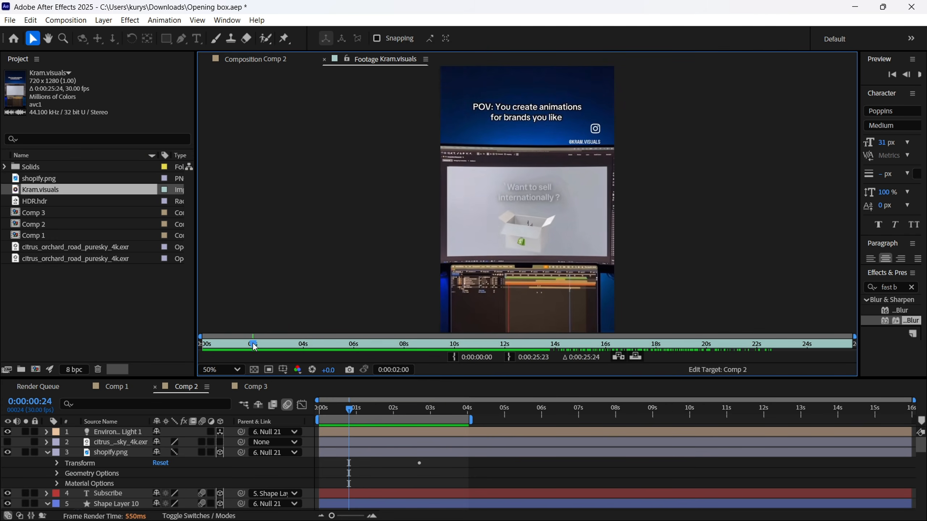
# Scrub through the Kram.visuals reference footage to examine how its box animation unfolds
pyautogui.moveTo(255, 347); pyautogui.dragTo(337, 340)
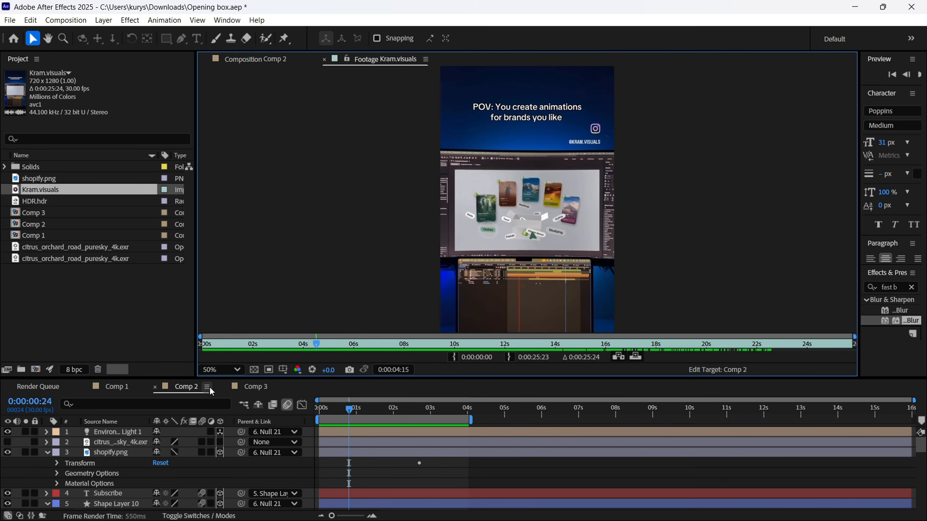
# Draw a small white rectangle above the box in Comp 3 and move its anchor point to its bottom edge's midpoint
pyautogui.hotkey('shift', '.')
pyautogui.click(166, 38)
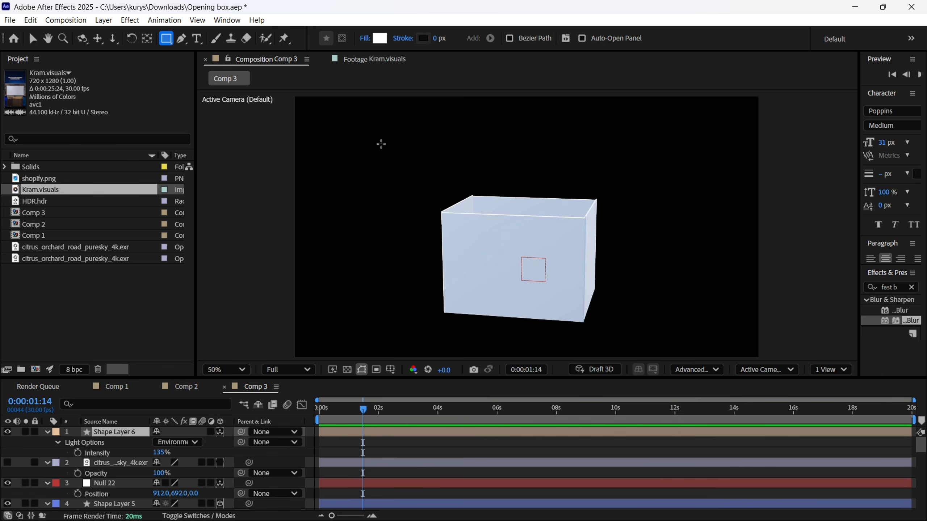
pyautogui.moveTo(369, 133); pyautogui.dragTo(448, 194)
pyautogui.press('v')
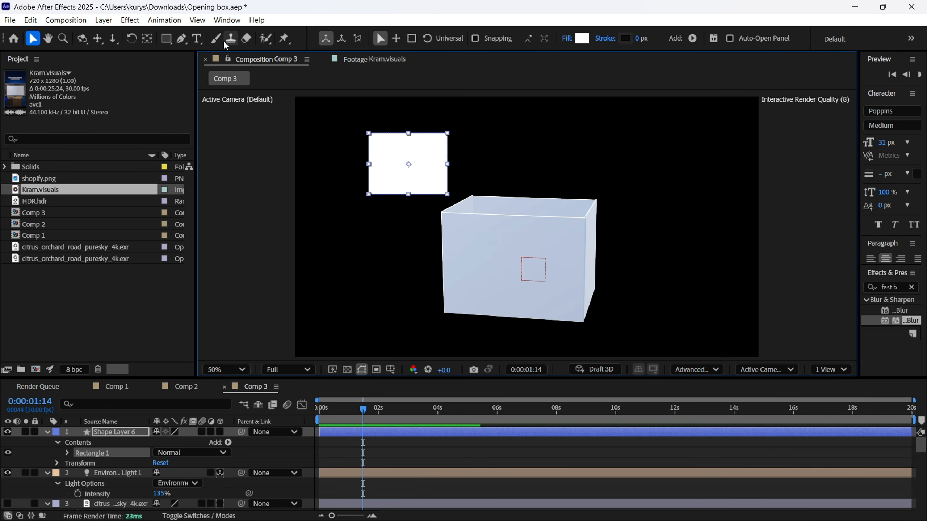
pyautogui.click(147, 39)
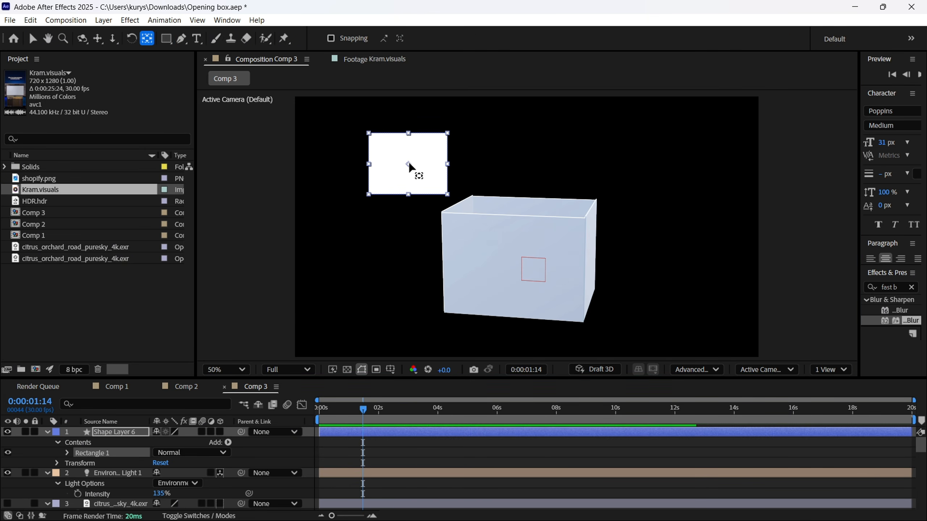
pyautogui.moveTo(409, 168); pyautogui.dragTo(414, 196)
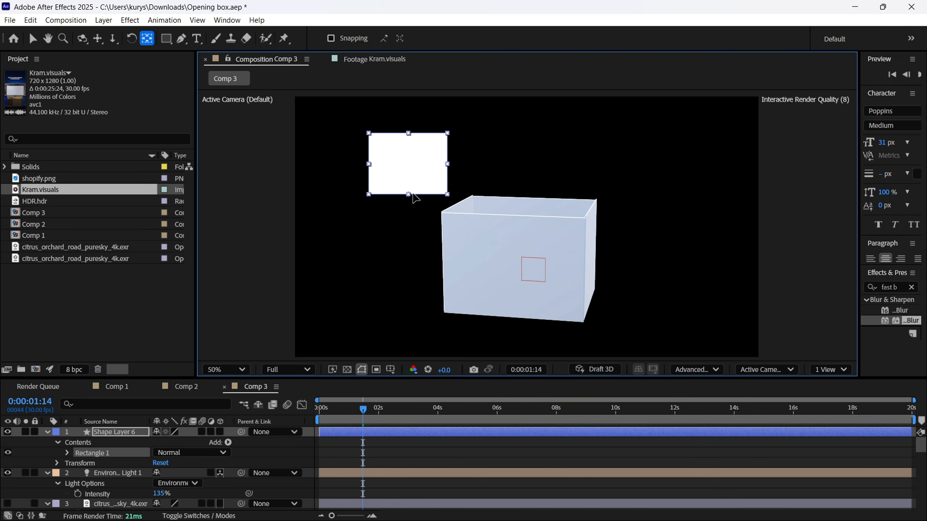
# Make the white rectangle above the box a 3D layer and set its size to 550 × 218
pyautogui.scroll(4, 411, 197)
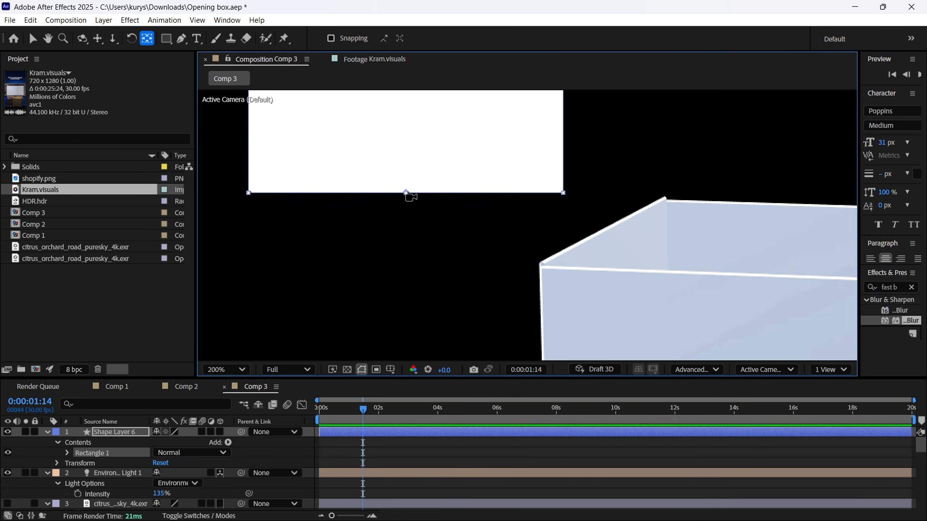
pyautogui.moveTo(410, 198); pyautogui.dragTo(429, 283)
pyautogui.press('v')
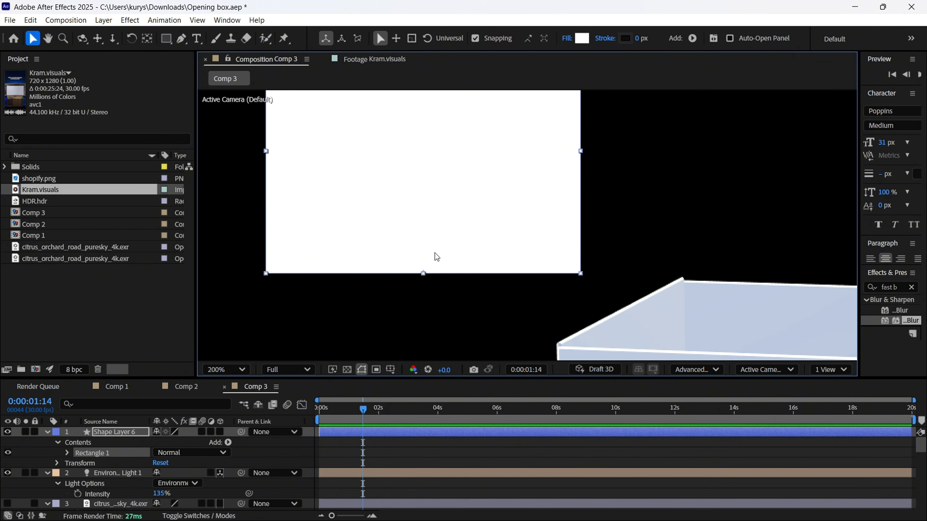
pyautogui.click(220, 432)
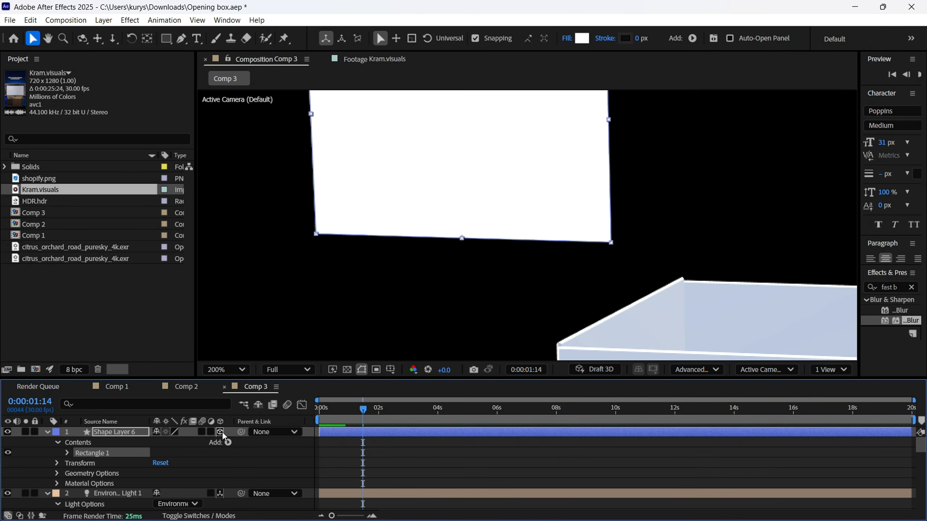
pyautogui.click(67, 453)
pyautogui.click(78, 463)
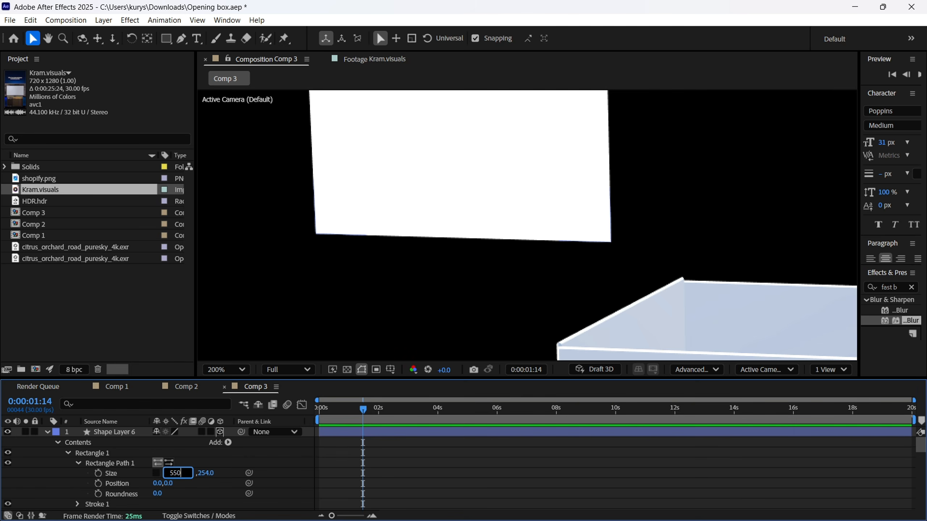
pyautogui.press('Tab')
pyautogui.write('218')
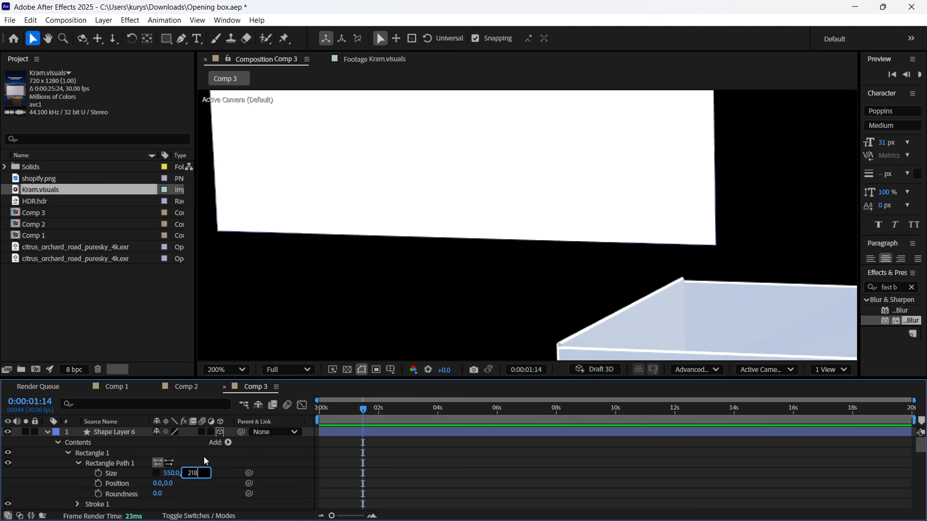
pyautogui.press('Return')
# Move the white rectangle over the box so it stands along the back top edge
pyautogui.scroll(-2, 374, 235)
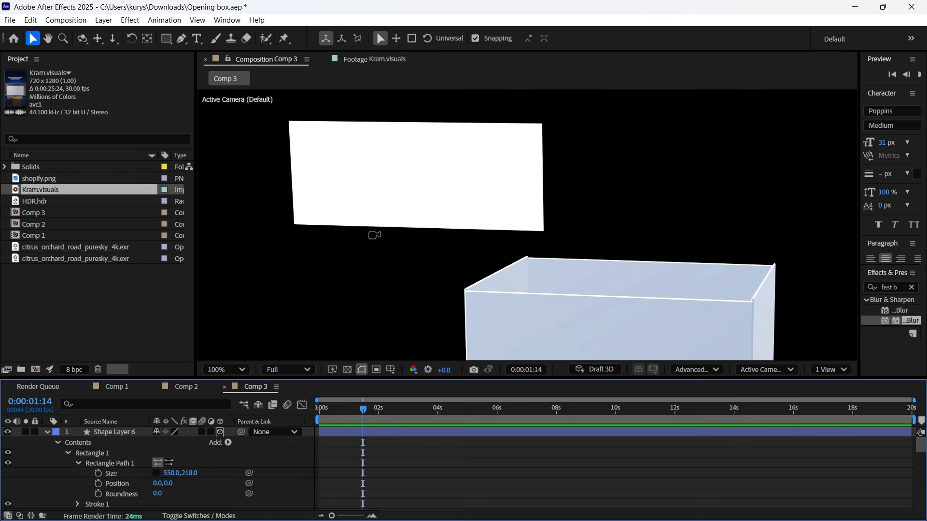
pyautogui.click(441, 205)
pyautogui.scroll(-2, 467, 246)
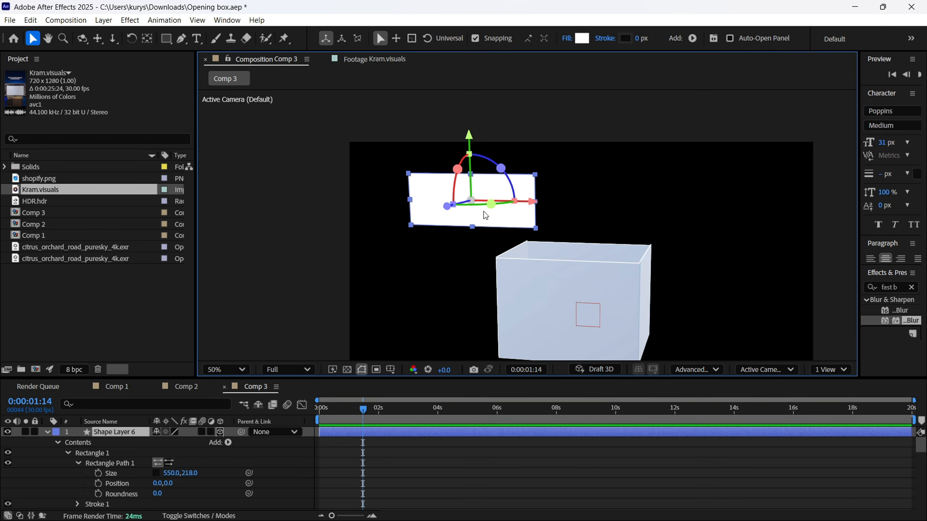
pyautogui.moveTo(484, 212); pyautogui.dragTo(597, 230)
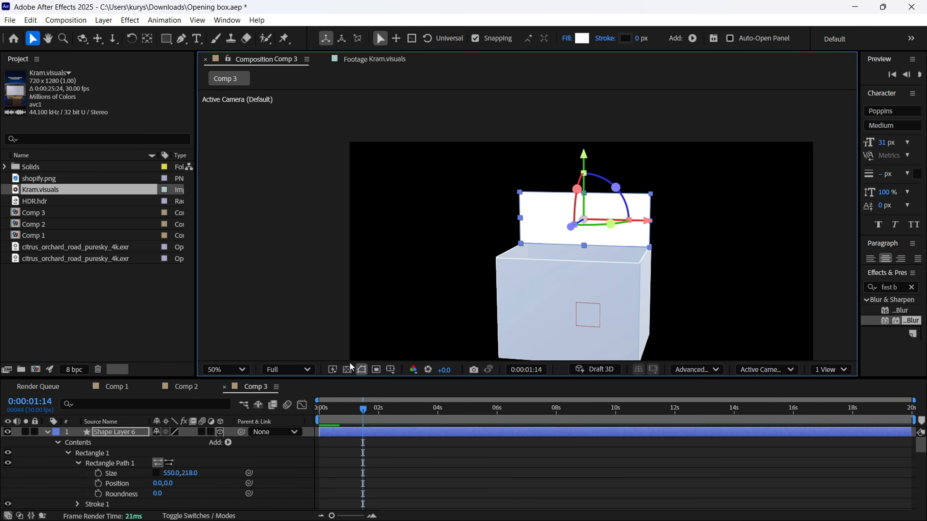
# Snap the flap's anchor point to its bottom edge midpoint with 3D switched off, and make the layer 3D again
pyautogui.click(220, 432)
pyautogui.scroll(2, 531, 236)
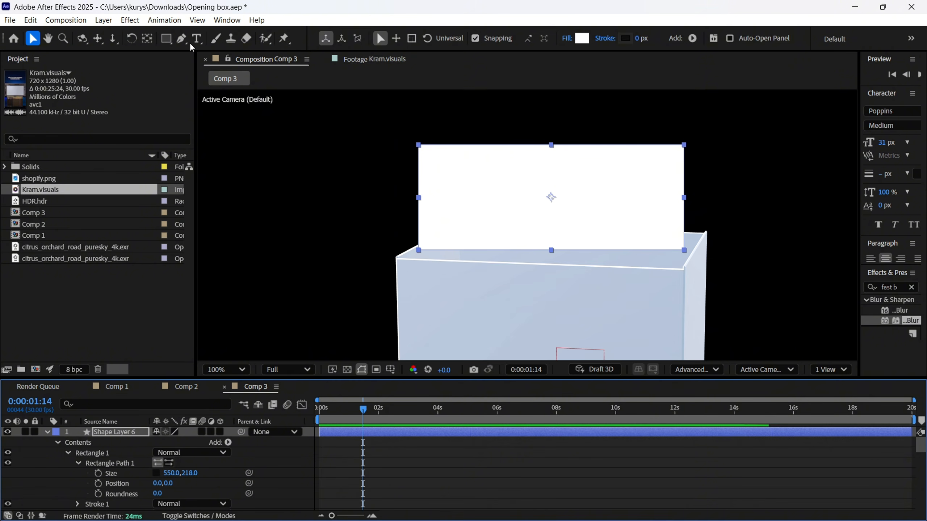
pyautogui.press('y')
pyautogui.moveTo(552, 202); pyautogui.dragTo(554, 246)
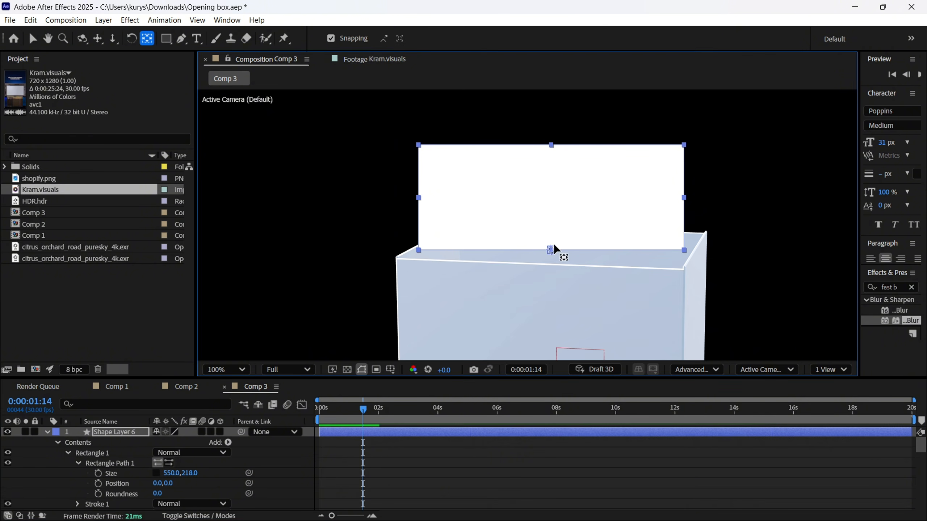
pyautogui.press('v')
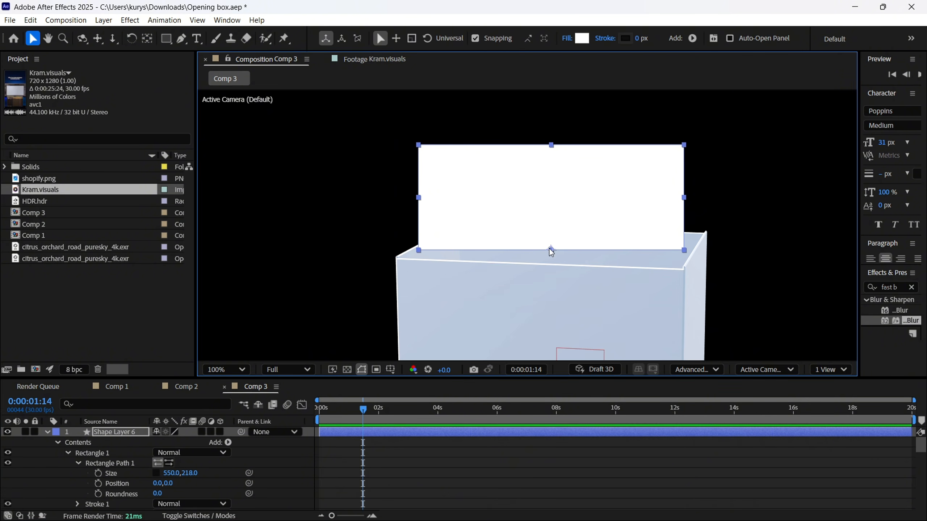
pyautogui.click(220, 432)
# Split the viewer into camera and top views and align the flap with the box's back rim at position 919.3, 474.8, 213.3
pyautogui.moveTo(572, 198); pyautogui.dragTo(555, 202)
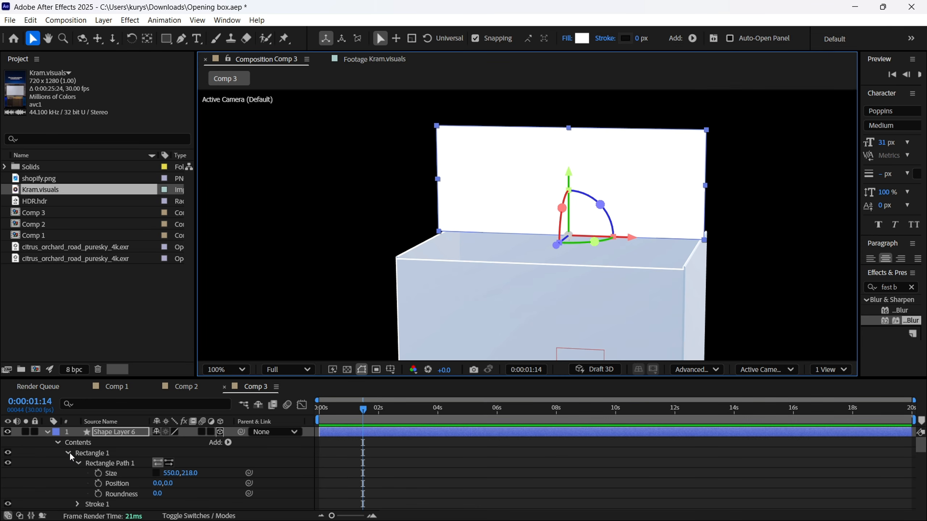
pyautogui.press('u')
pyautogui.press('u')
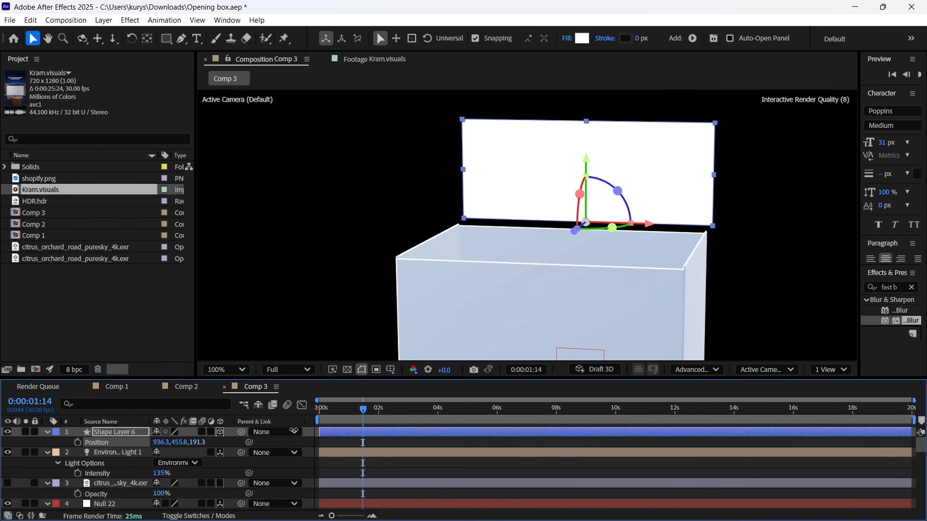
pyautogui.click(839, 370)
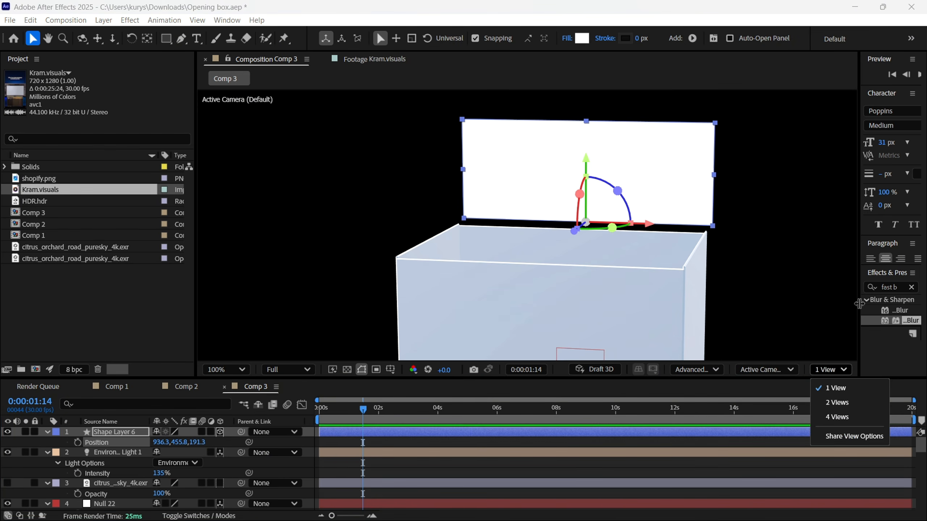
pyautogui.click(836, 403)
pyautogui.moveTo(721, 194); pyautogui.dragTo(694, 192)
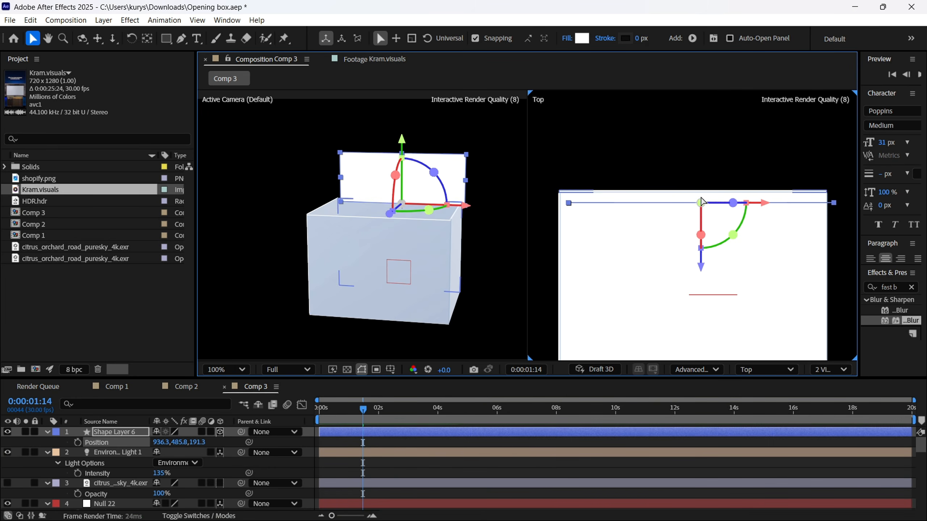
pyautogui.hotkey('ctrl', 'z')
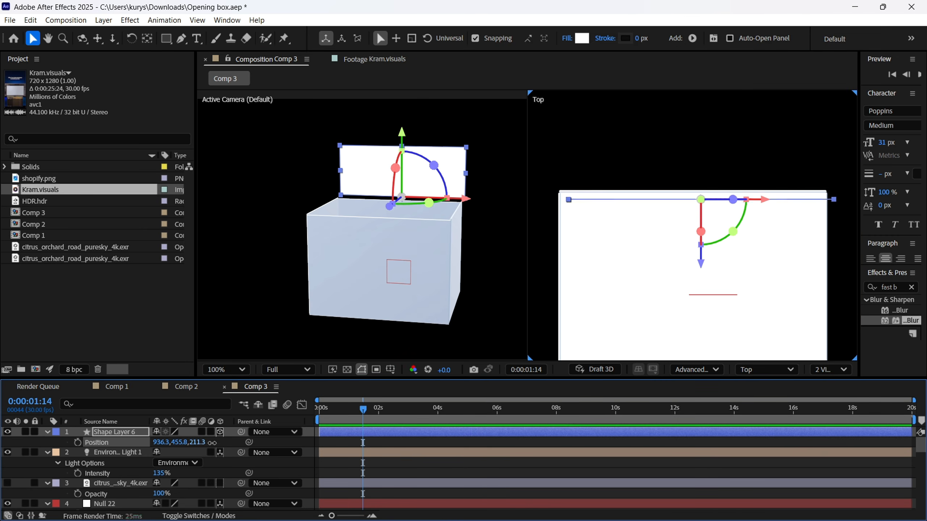
pyautogui.hotkey('ctrl', 'z')
pyautogui.hotkey('ctrl', 'z')
pyautogui.hotkey('ctrl', 'z')
pyautogui.hotkey('ctrl', 'z')
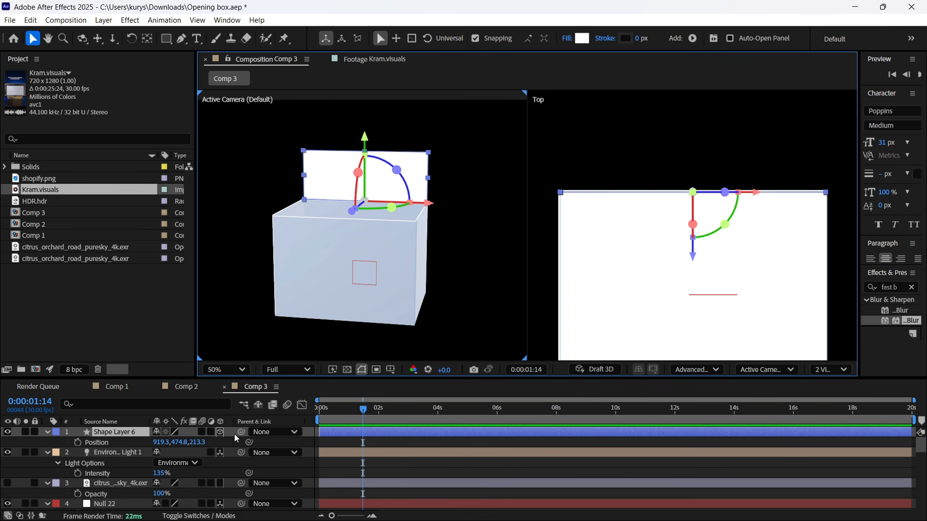
# Test the back flap's hinge by setting its X Rotation to -108°, and reset the rotation to 0°
pyautogui.scroll(2, 365, 198)
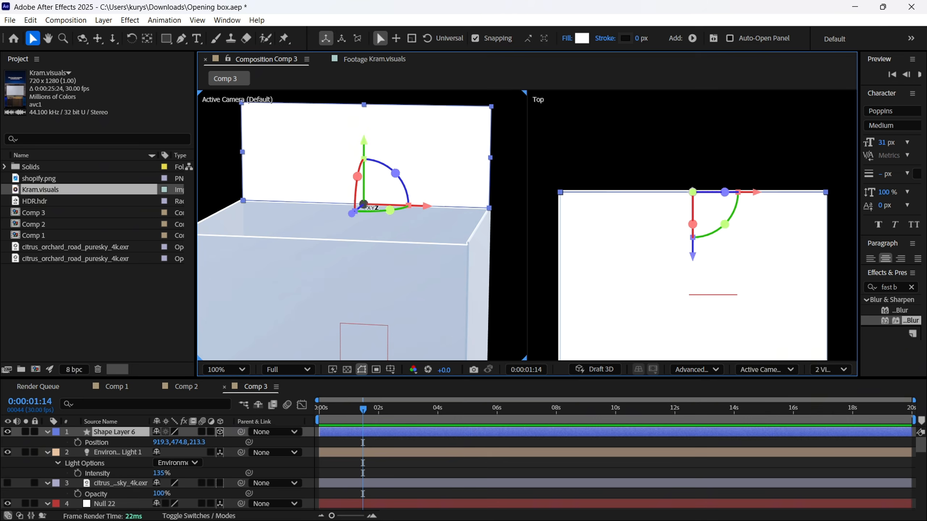
pyautogui.press('r')
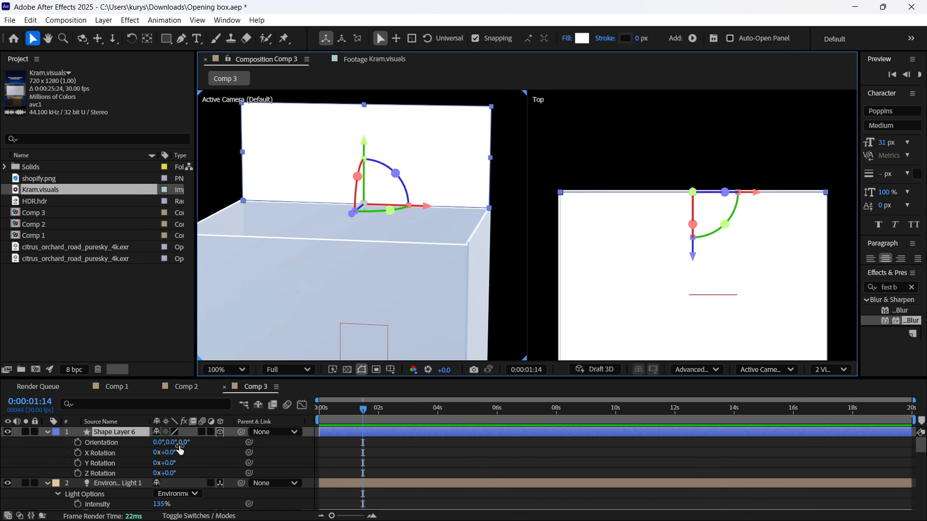
pyautogui.moveTo(171, 455); pyautogui.dragTo(113, 459)
pyautogui.press(',')
pyautogui.press(',')
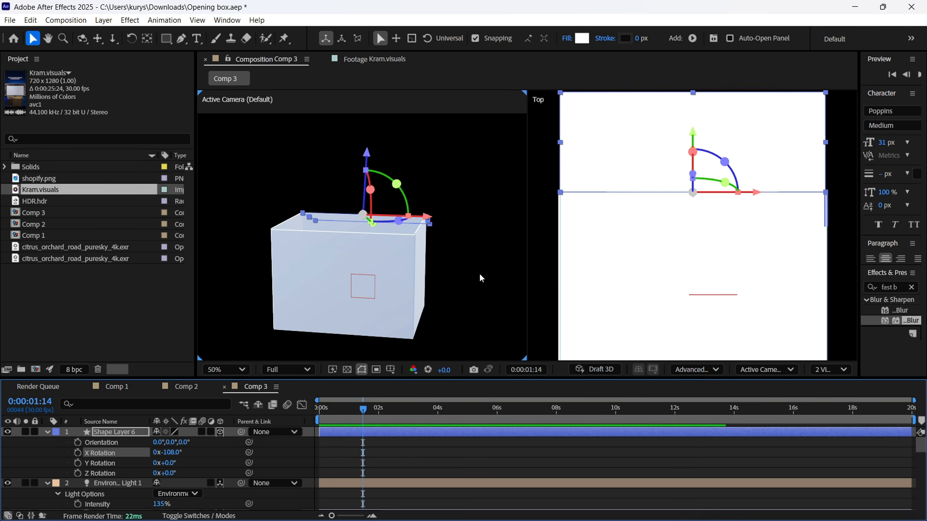
pyautogui.click(480, 273)
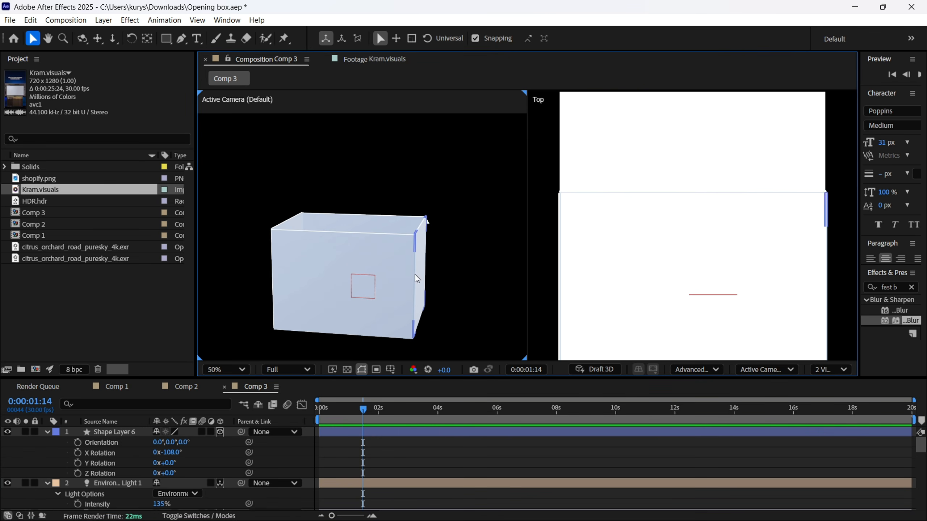
pyautogui.click(173, 452)
pyautogui.write('08')
pyautogui.press('Return')
# Duplicate the back flap and move the copy to the box's front rim at a Z position of -211.7
pyautogui.click(98, 435)
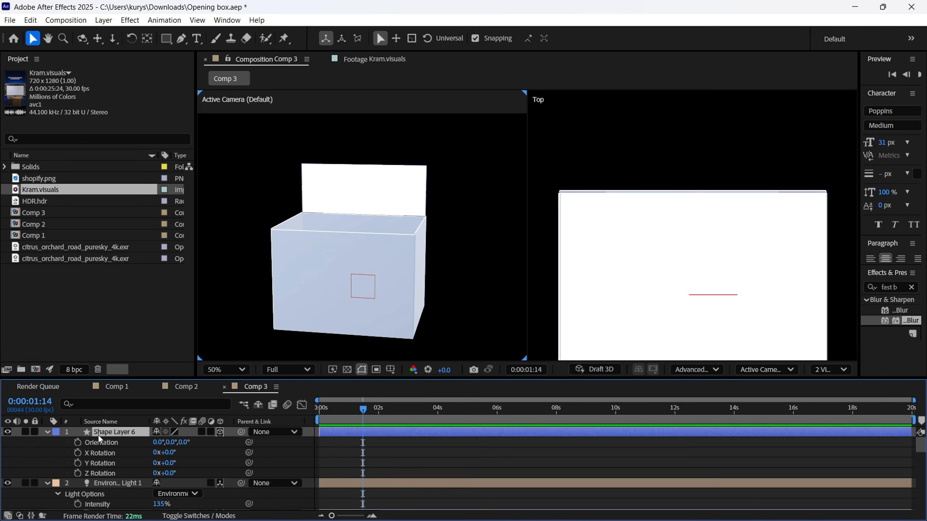
pyautogui.hotkey('ctrl', 'd')
pyautogui.press('p')
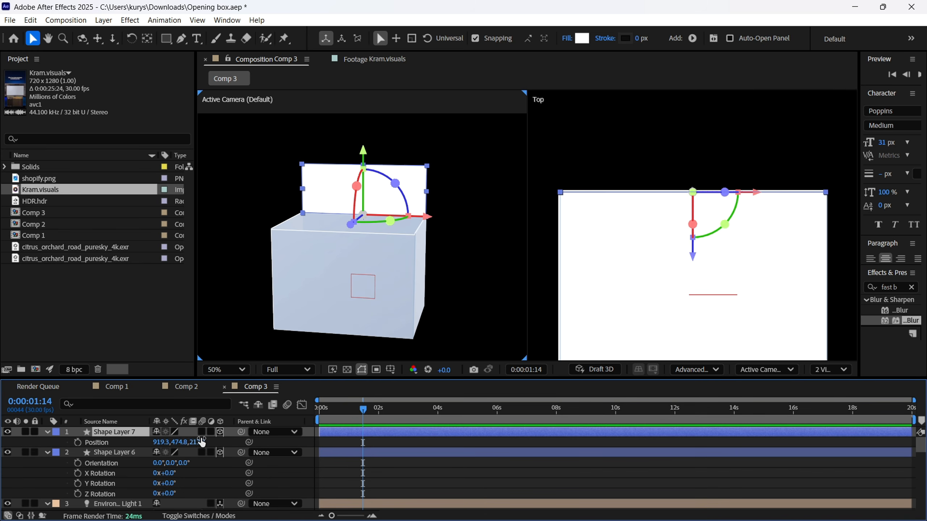
pyautogui.moveTo(200, 445); pyautogui.dragTo(10, 474)
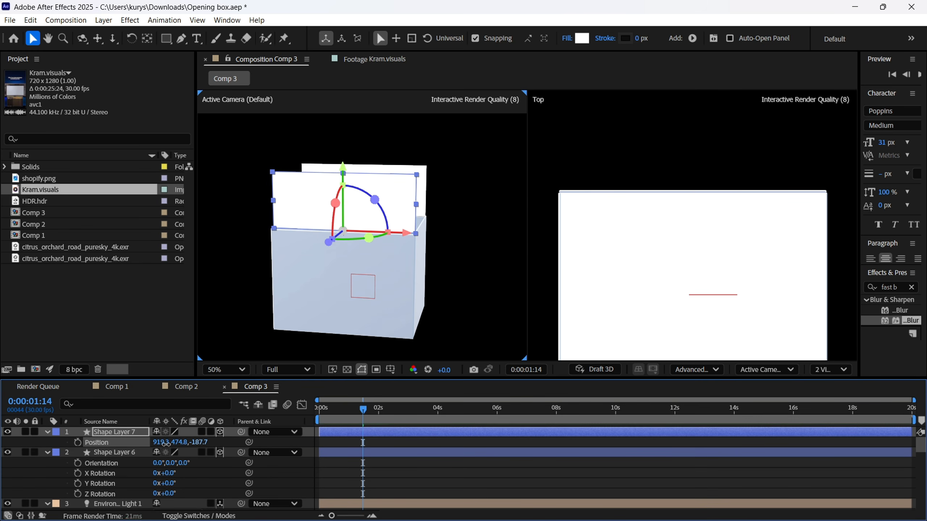
pyautogui.press('space')
pyautogui.moveTo(603, 303); pyautogui.dragTo(586, 214)
pyautogui.moveTo(195, 449); pyautogui.dragTo(182, 448)
pyautogui.click(214, 442)
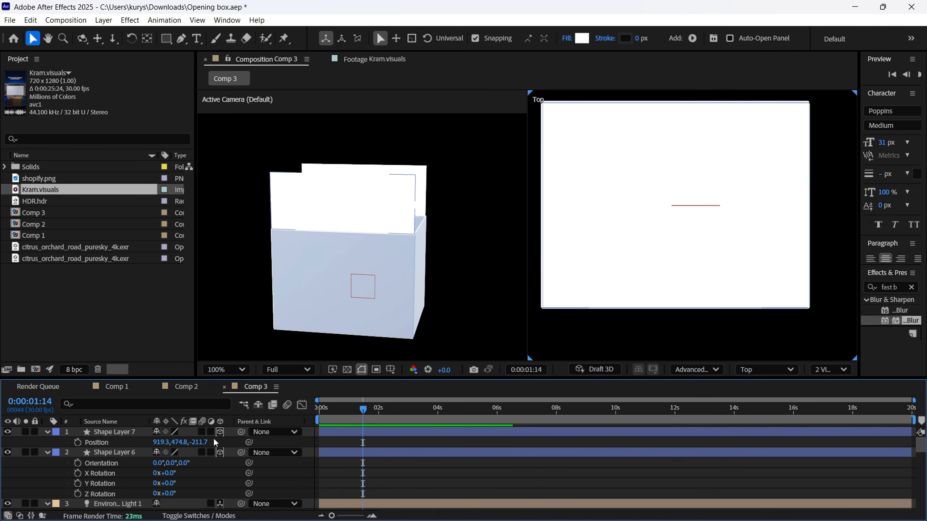
# Swing the front flap outward by setting its X Rotation to 121°
pyautogui.click(112, 431)
pyautogui.press('r')
pyautogui.moveTo(168, 457); pyautogui.dragTo(234, 448)
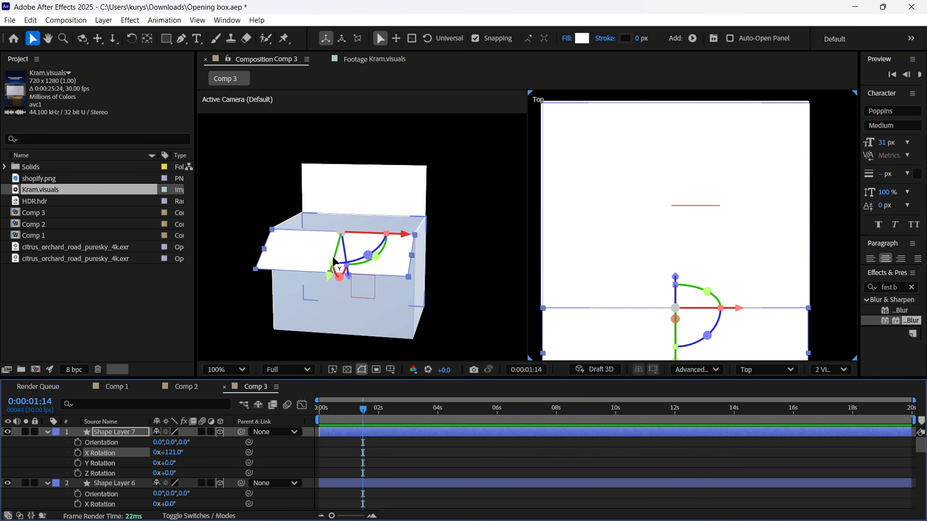
pyautogui.click(467, 227)
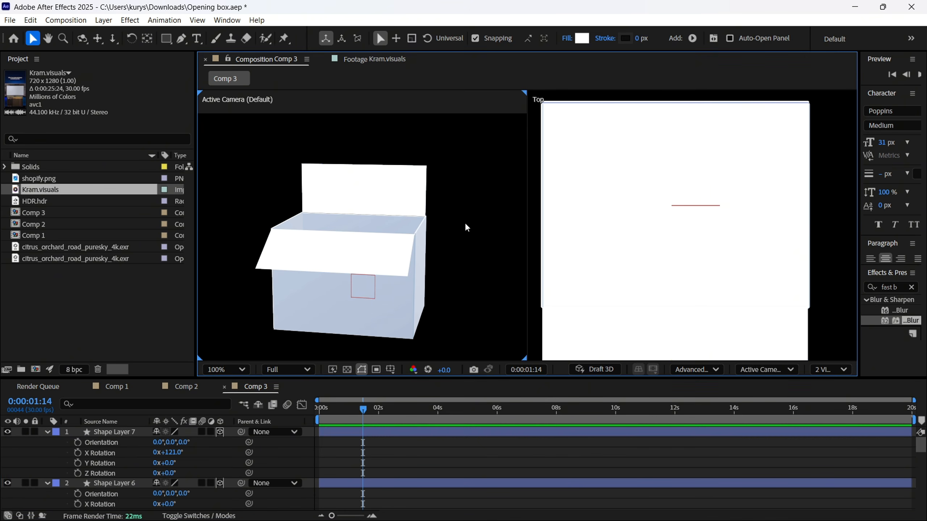
# Draw a white rectangle above the box's left side for a side flap and set its size to 430 × 142
pyautogui.click(169, 42)
pyautogui.moveTo(246, 151); pyautogui.dragTo(323, 221)
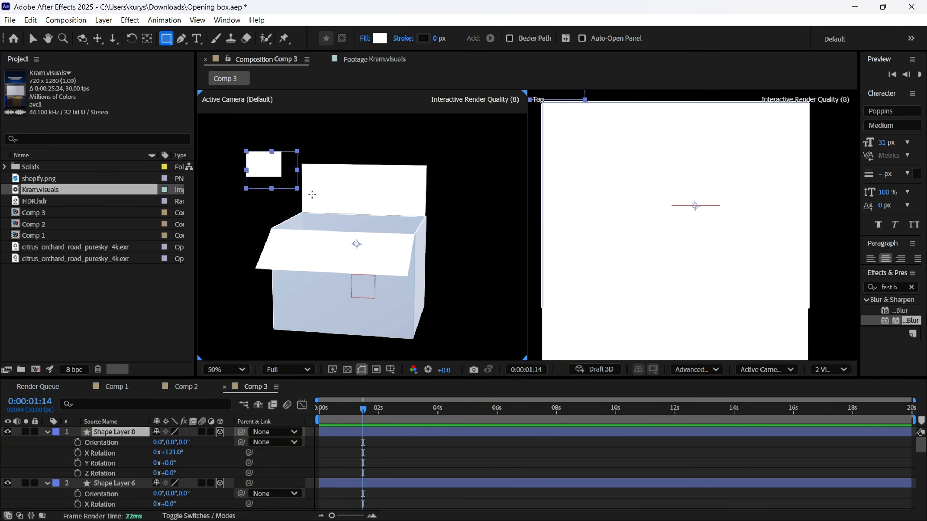
pyautogui.click(78, 463)
pyautogui.click(123, 475)
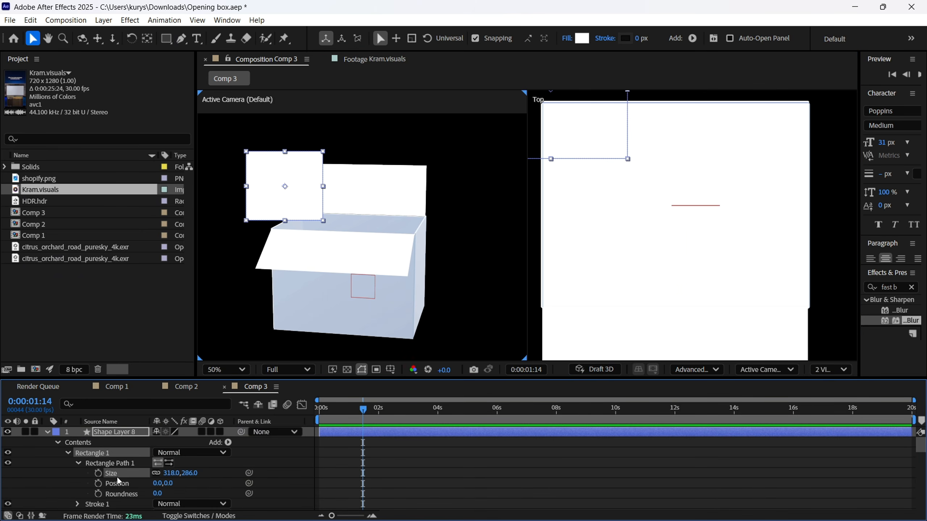
pyautogui.click(171, 473)
pyautogui.write('430')
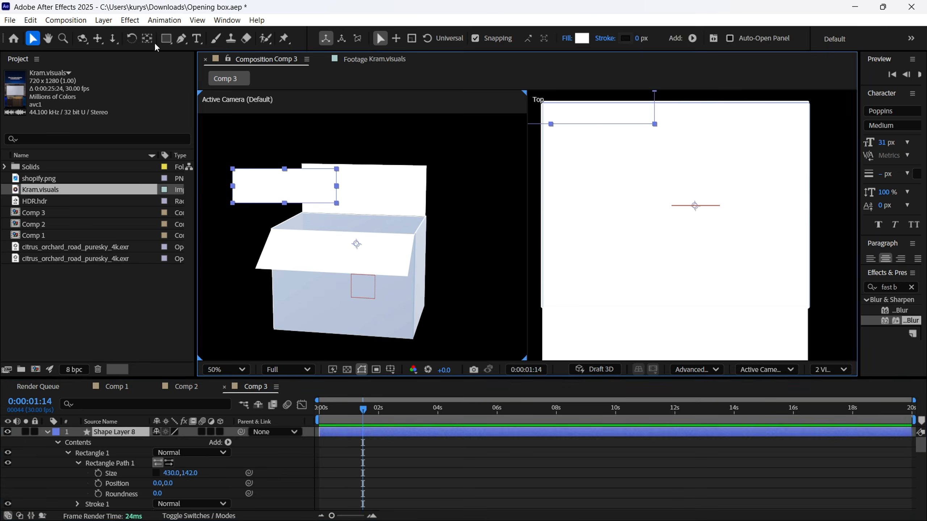
# Move the side flap's anchor point to its bottom edge midpoint and make the layer 3D
pyautogui.click(147, 38)
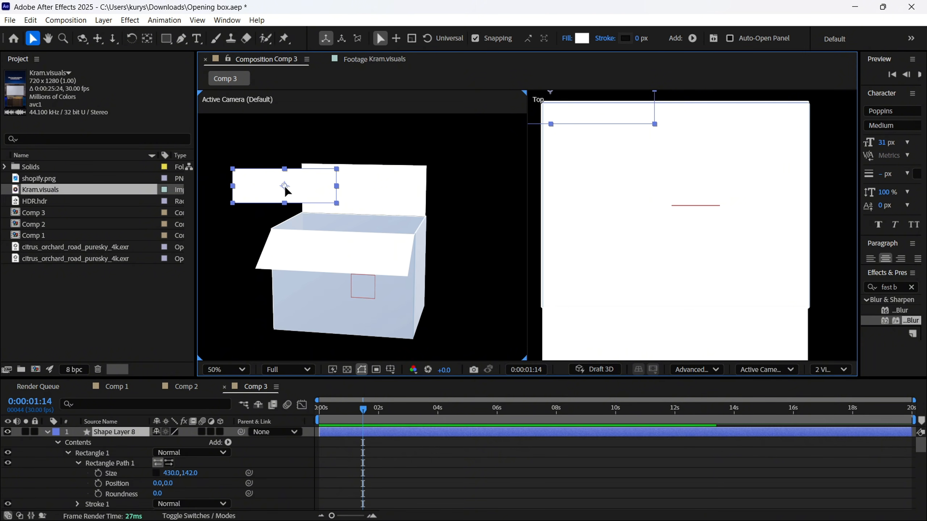
pyautogui.moveTo(284, 187); pyautogui.dragTo(286, 211)
pyautogui.press('v')
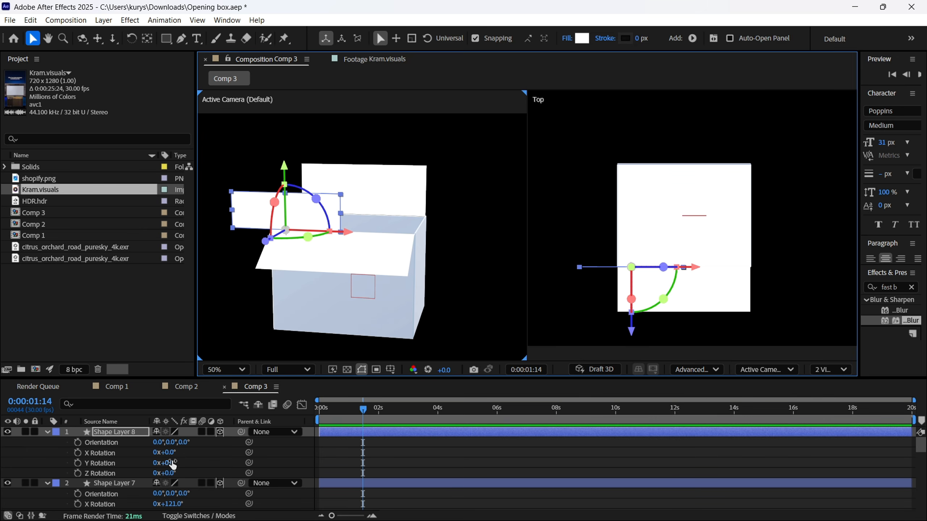
# Set the side flap's Y Rotation to 89° and reset the front flap's X Rotation to 0°
pyautogui.moveTo(172, 466); pyautogui.dragTo(226, 463)
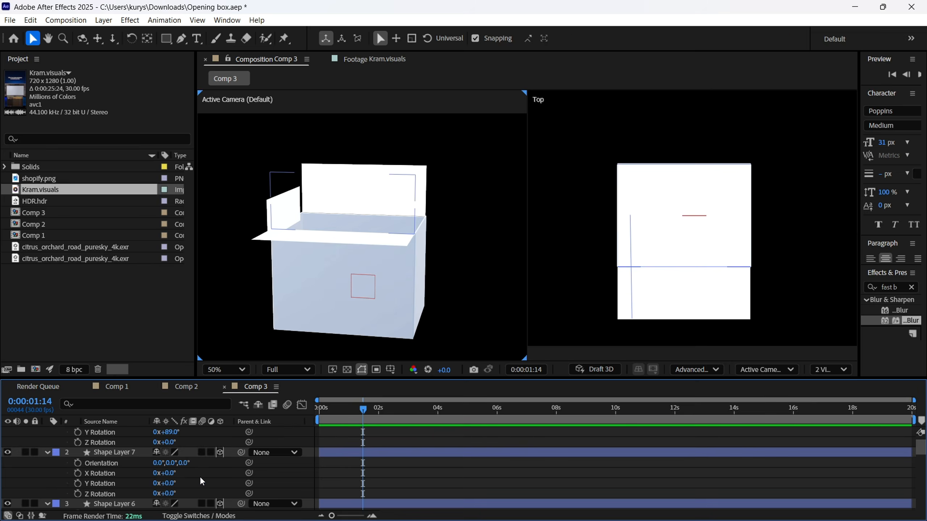
pyautogui.scroll(-1, 144, 479)
pyautogui.scroll(-1, 190, 493)
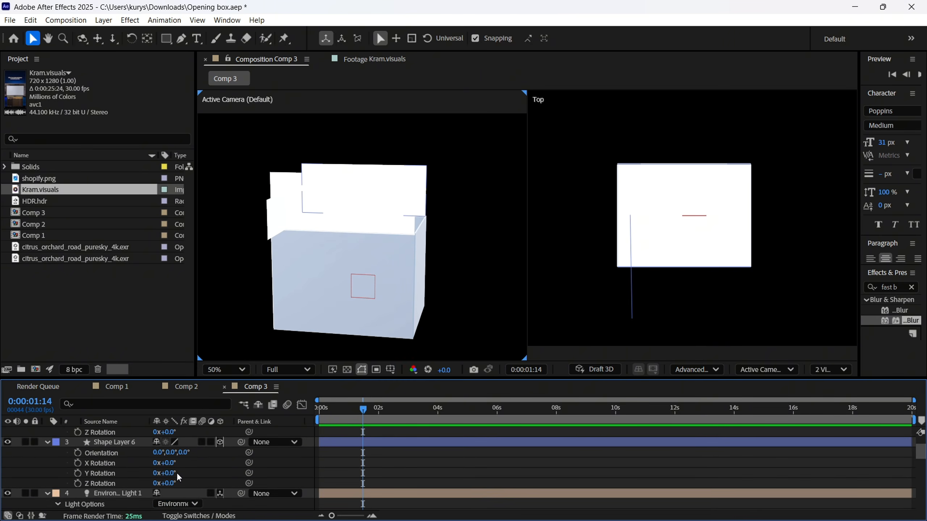
pyautogui.scroll(3, 179, 477)
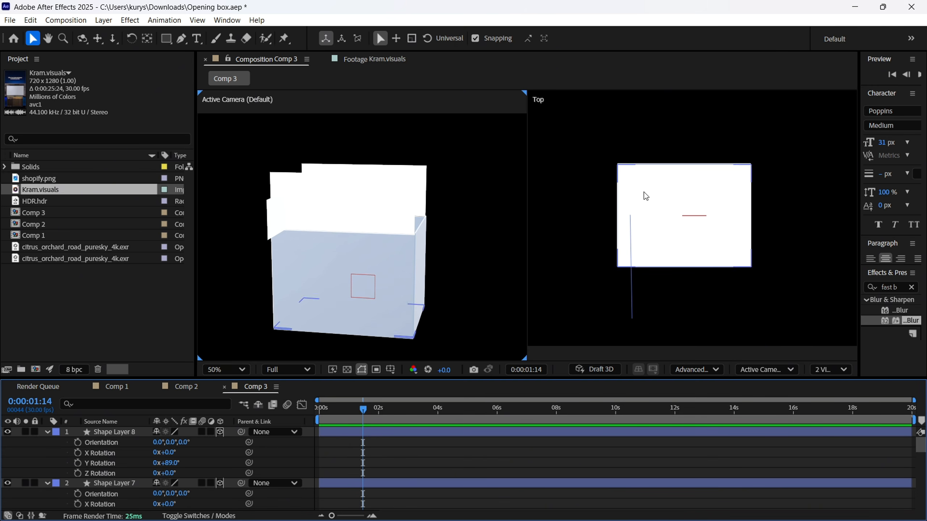
# Move the left side flap against the box's left edge, setting its Position to about 638, 475, 2
pyautogui.click(272, 214)
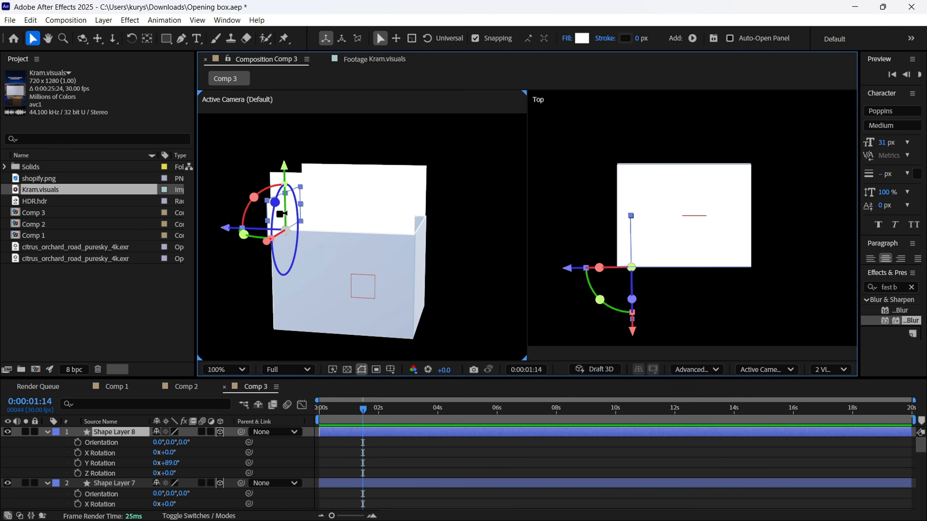
pyautogui.scroll(1, 276, 212)
pyautogui.press('space')
pyautogui.moveTo(332, 247); pyautogui.dragTo(399, 270)
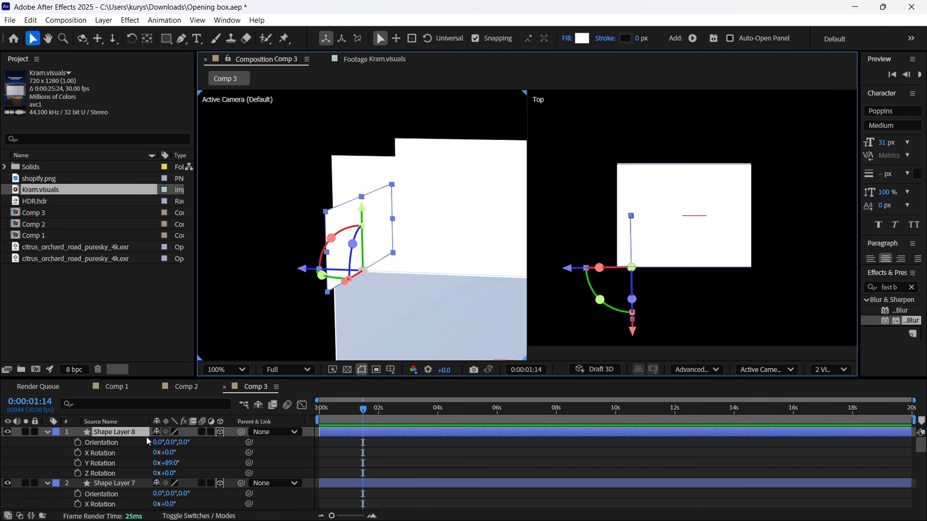
pyautogui.press('p')
pyautogui.moveTo(197, 442); pyautogui.dragTo(300, 442)
pyautogui.scroll(1, 637, 198)
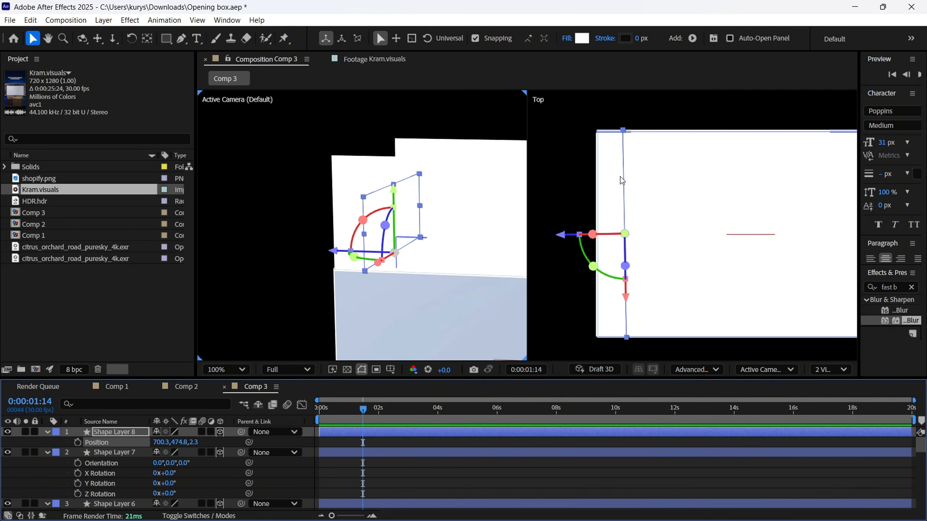
pyautogui.moveTo(161, 442); pyautogui.dragTo(122, 441)
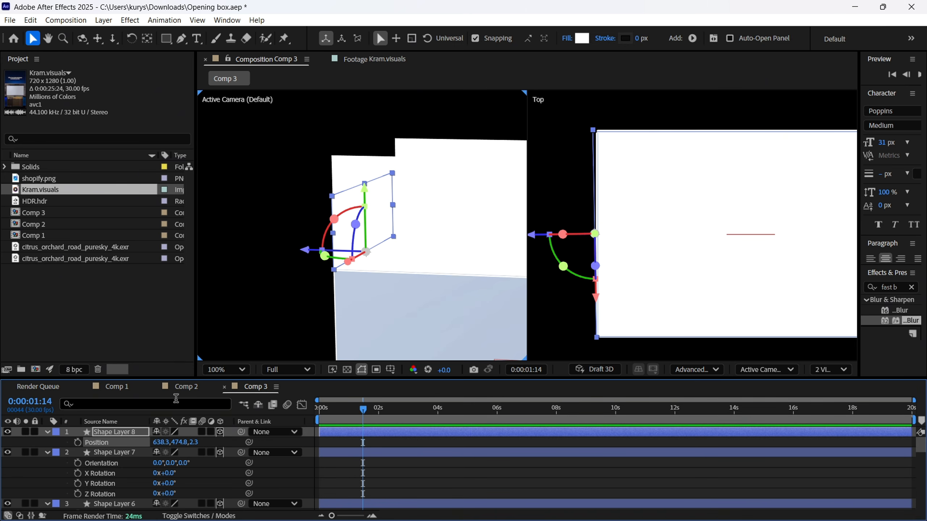
# Set the left side flap's Y Rotation to 90° and nudge its X Position flush with the box's left edge
pyautogui.press('r')
pyautogui.click(169, 463)
pyautogui.write('89')
pyautogui.press('Return')
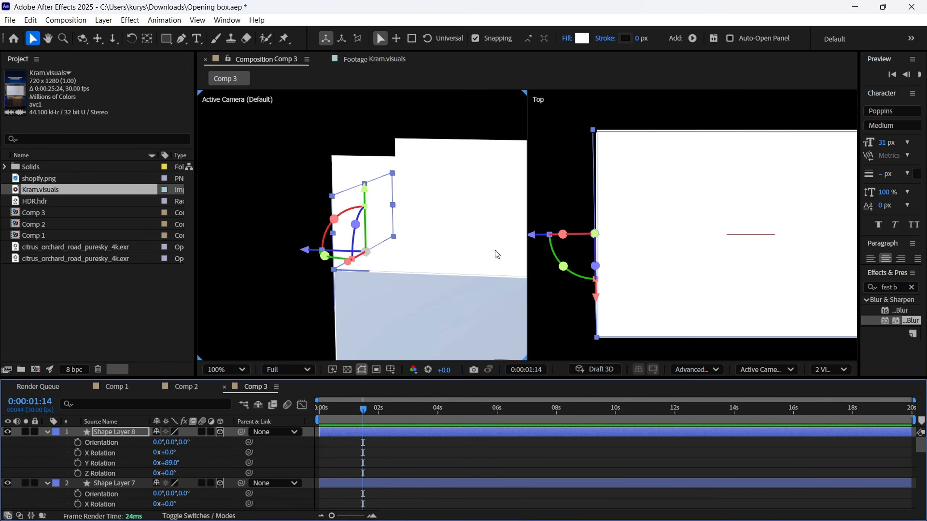
pyautogui.scroll(2, 601, 122)
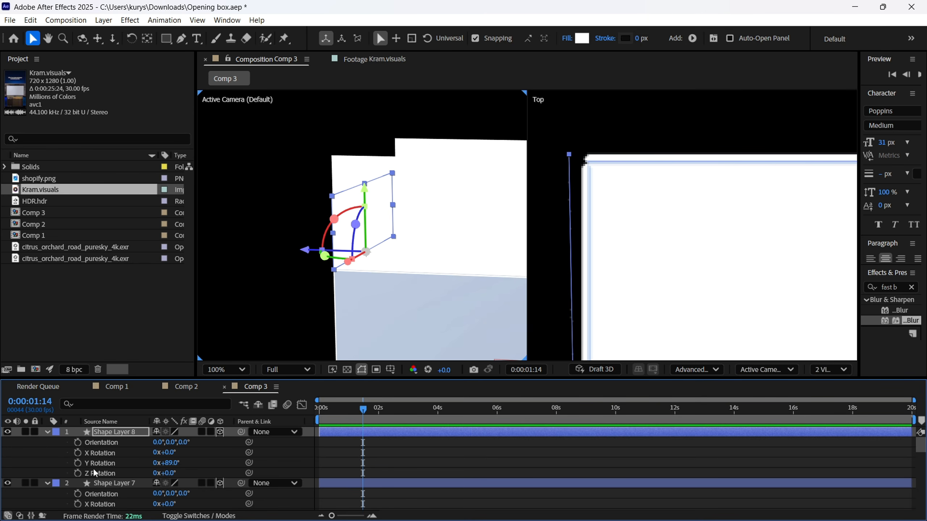
pyautogui.click(172, 463)
pyautogui.write('90')
pyautogui.press('Return')
pyautogui.press('p')
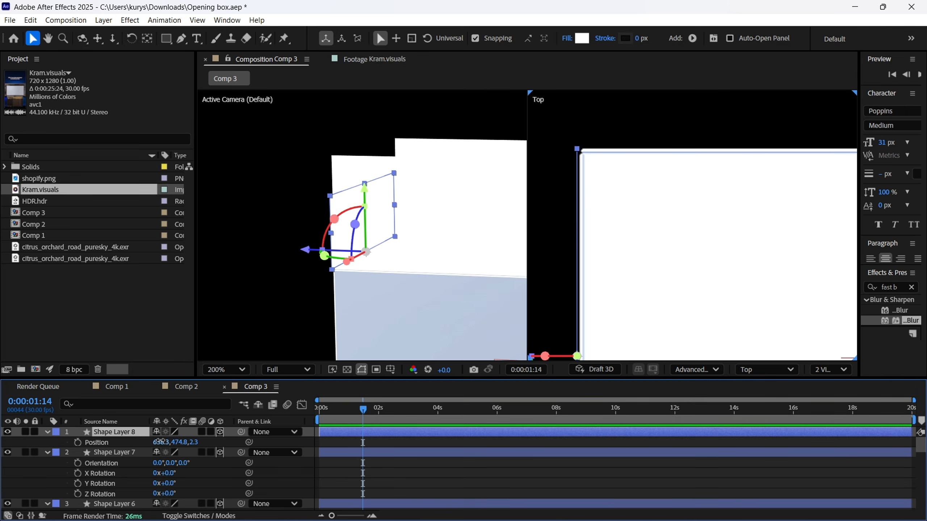
pyautogui.moveTo(161, 441); pyautogui.dragTo(161, 442)
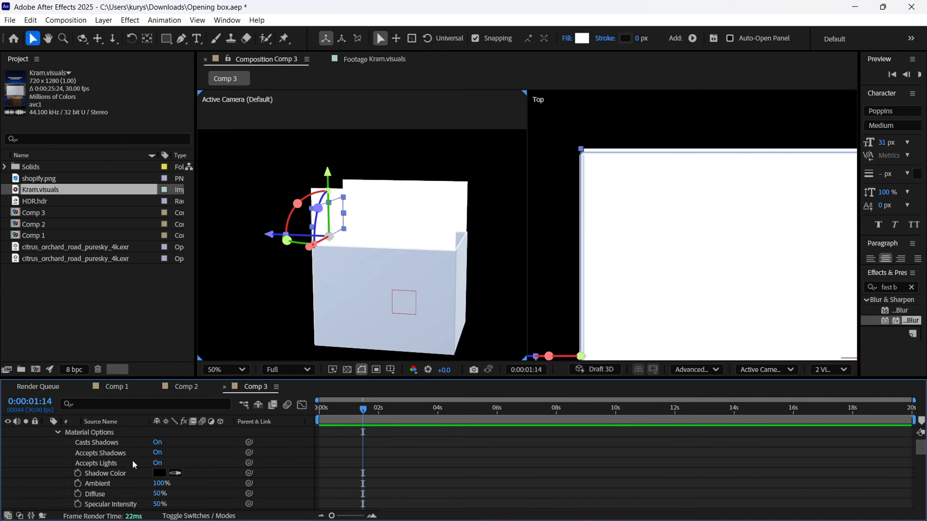
# Set the left side flap's Specular Shininess to 63% in its material options
pyautogui.scroll(-1, 145, 463)
pyautogui.moveTo(158, 484); pyautogui.dragTo(188, 482)
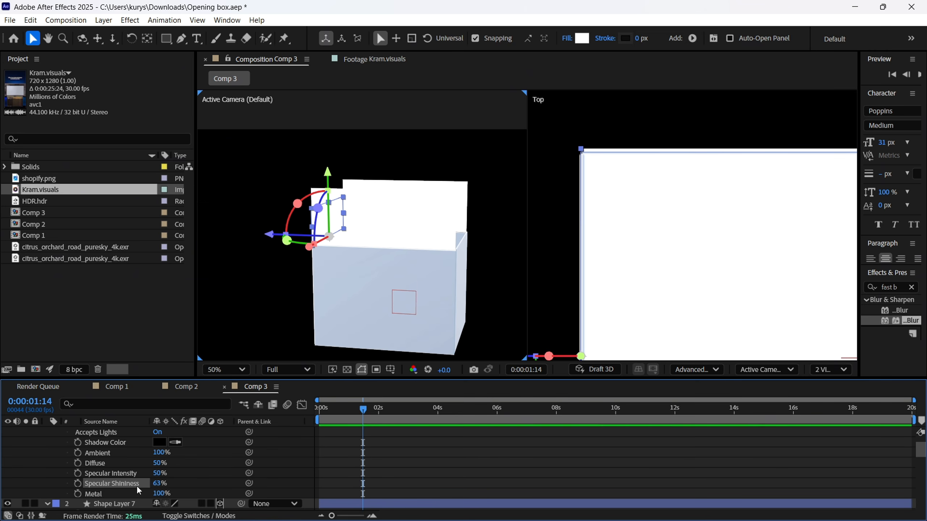
pyautogui.scroll(-2, 138, 487)
pyautogui.moveTo(157, 484); pyautogui.dragTo(159, 487)
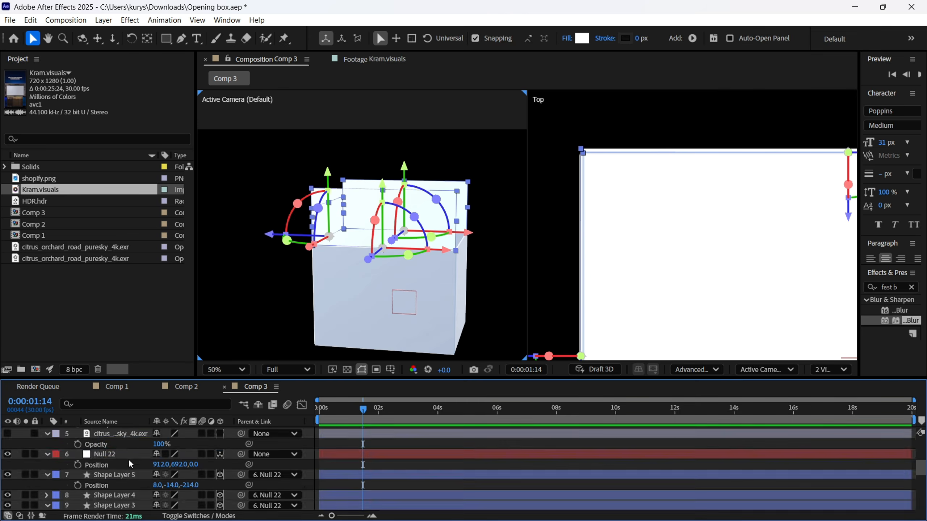
# Duplicate the left side flap, Shape Layer 8, and move the copy to the box's right edge
pyautogui.scroll(-1, 122, 466)
pyautogui.click(123, 465)
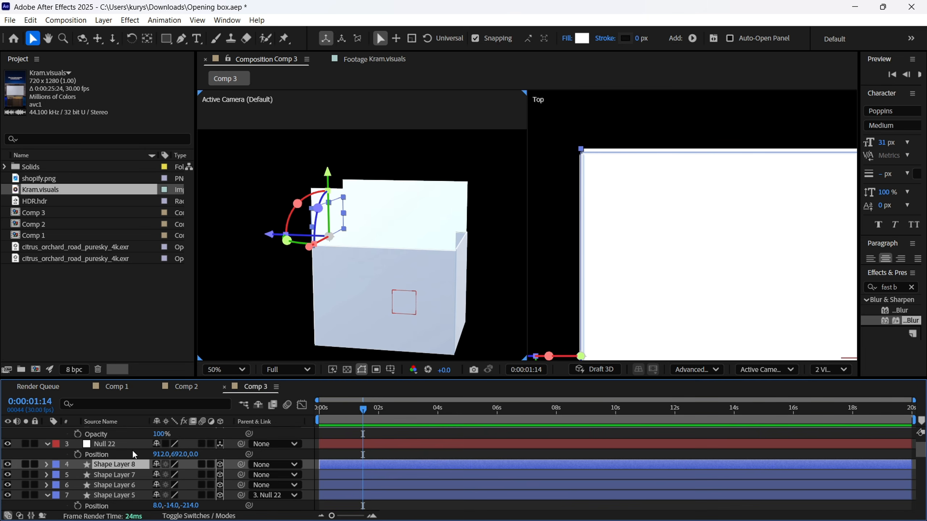
pyautogui.hotkey('ctrl', 'd')
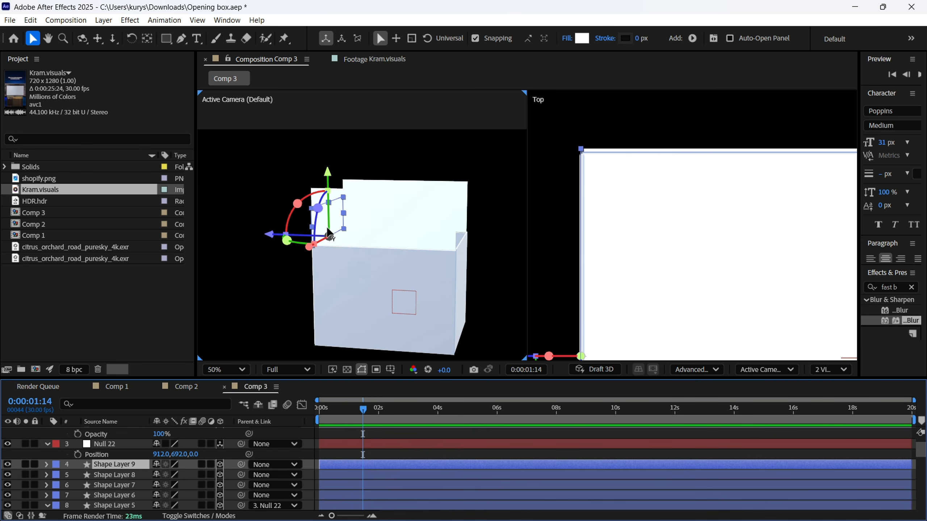
pyautogui.moveTo(334, 224); pyautogui.dragTo(468, 241)
# Adjust the copied right flap's Z Position to line it up with the right wall's depth in the Top view
pyautogui.scroll(2, 474, 249)
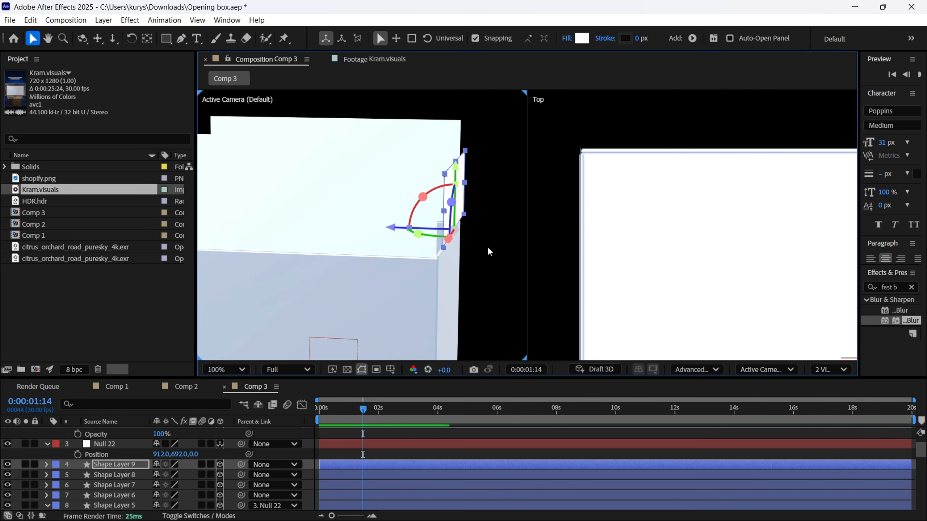
pyautogui.moveTo(724, 256); pyautogui.dragTo(565, 240)
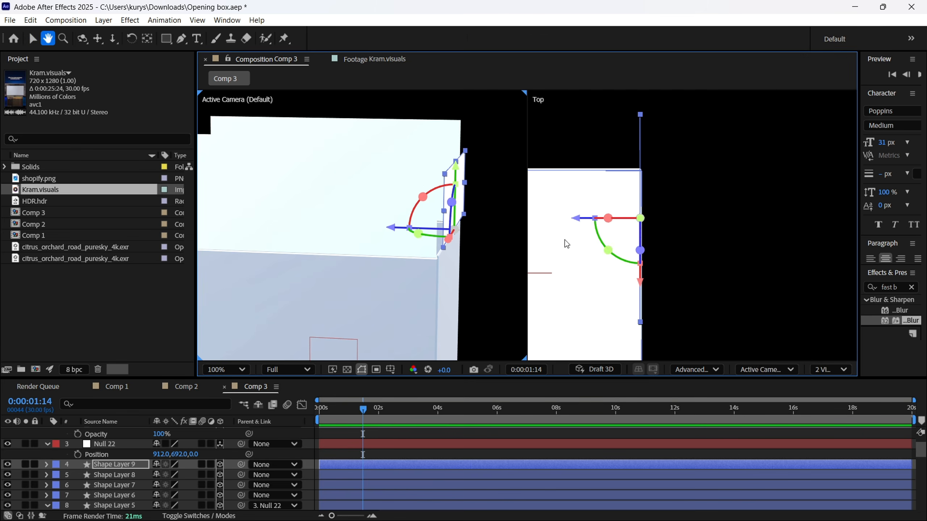
pyautogui.press('p')
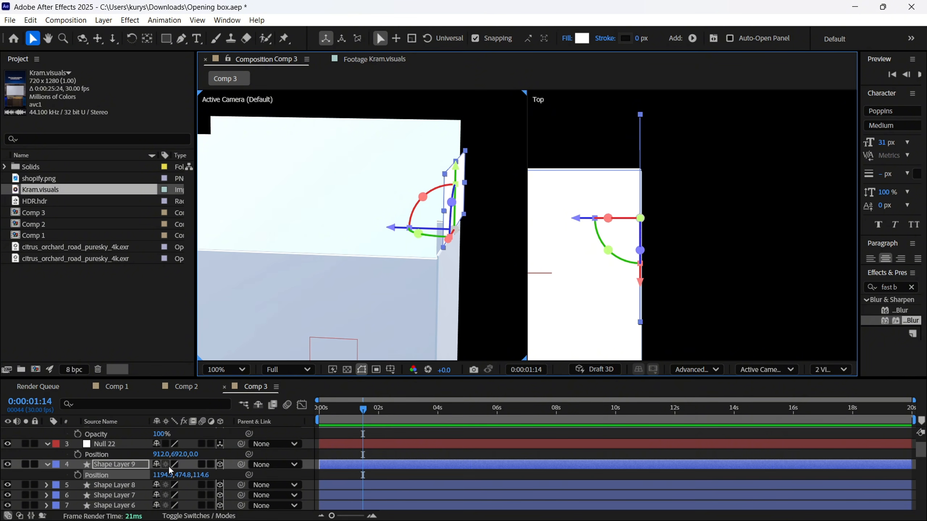
pyautogui.moveTo(203, 474); pyautogui.dragTo(160, 504)
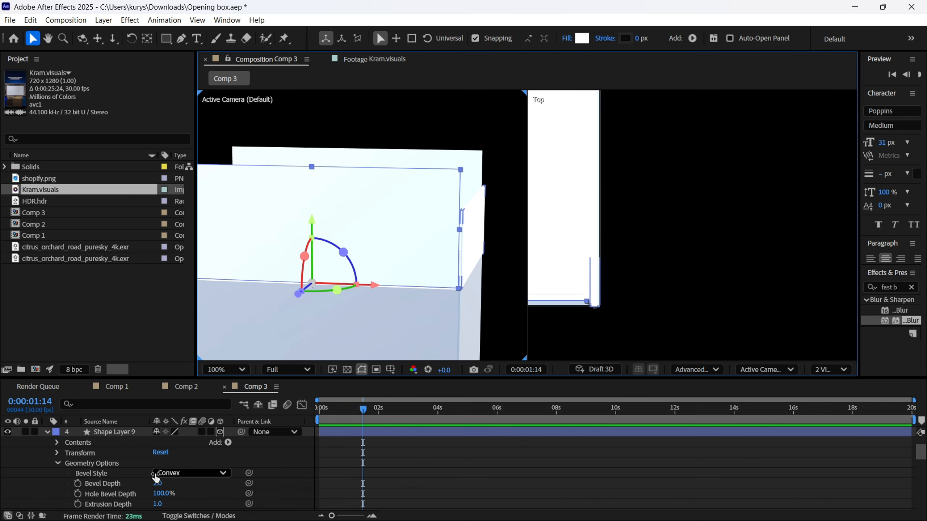
# Review the Geometry Options and Material Options of the right, front and back flap layers
pyautogui.scroll(-2, 141, 472)
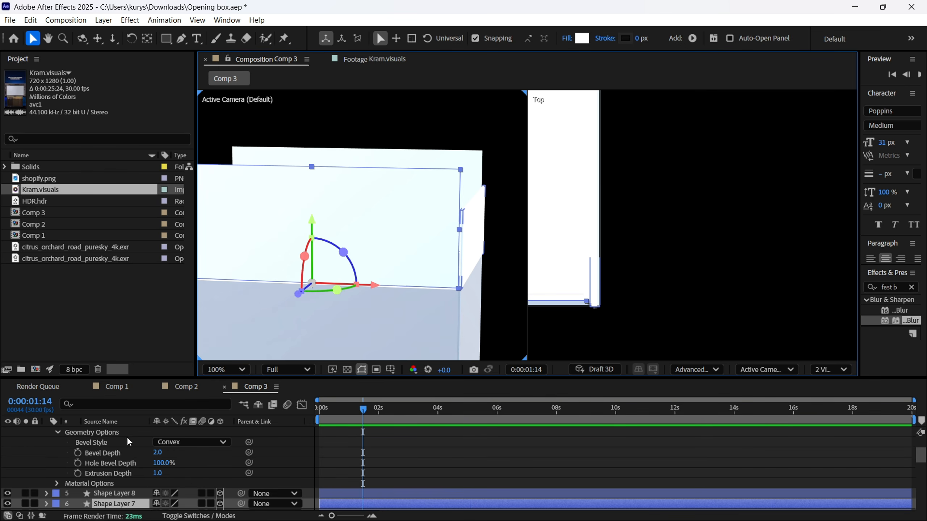
pyautogui.scroll(2, 82, 441)
pyautogui.scroll(-1, 90, 467)
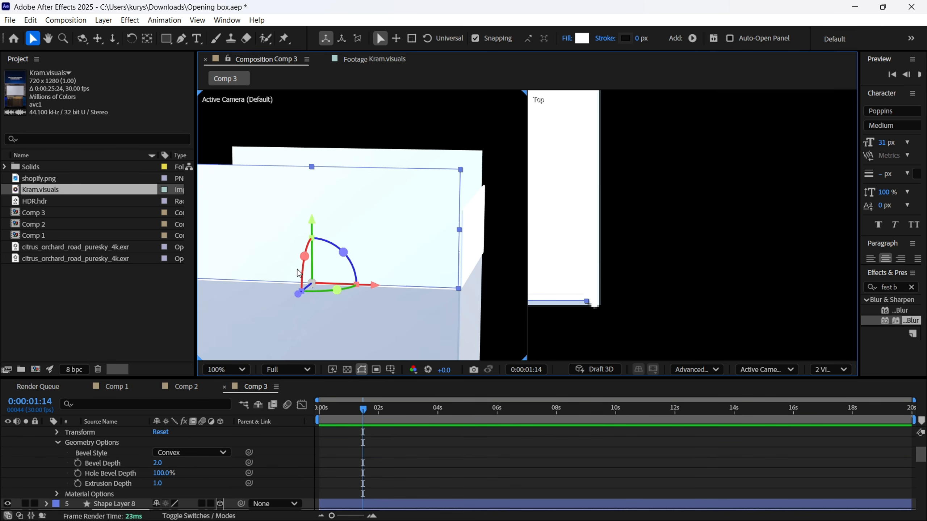
pyautogui.scroll(-2, 61, 467)
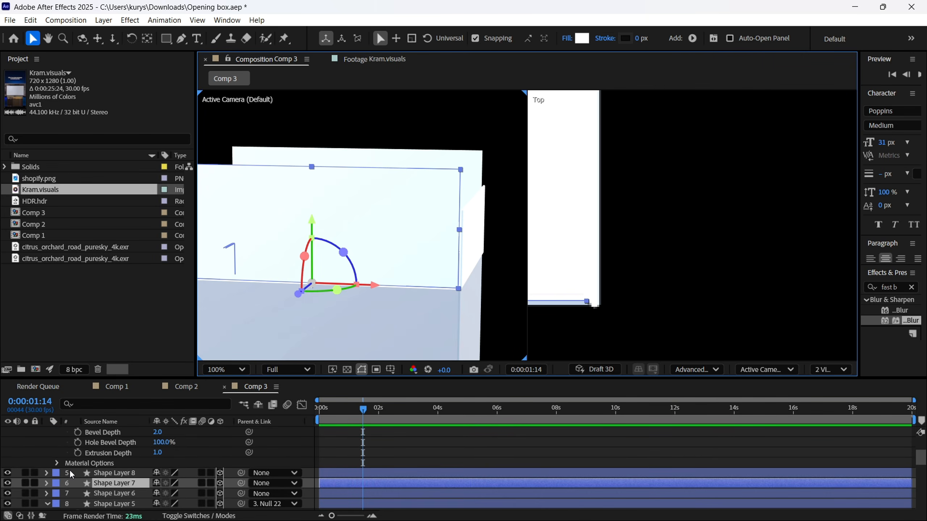
pyautogui.click(46, 483)
pyautogui.scroll(-1, 76, 476)
pyautogui.click(57, 443)
pyautogui.click(57, 432)
pyautogui.click(46, 493)
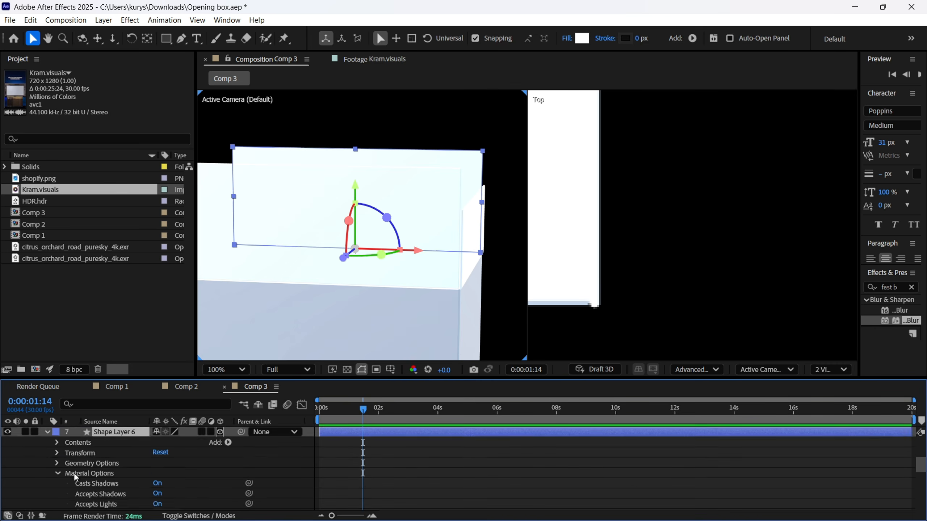
pyautogui.scroll(-1, 74, 473)
pyautogui.click(57, 442)
pyautogui.click(57, 433)
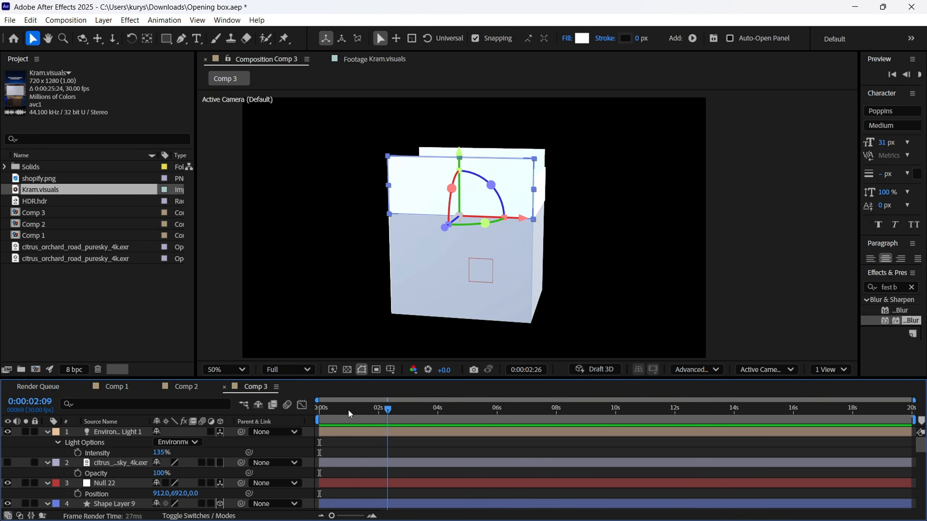
# Fold the right side flap closed over the box by setting its Z Orientation to 270°
pyautogui.scroll(-2, 115, 477)
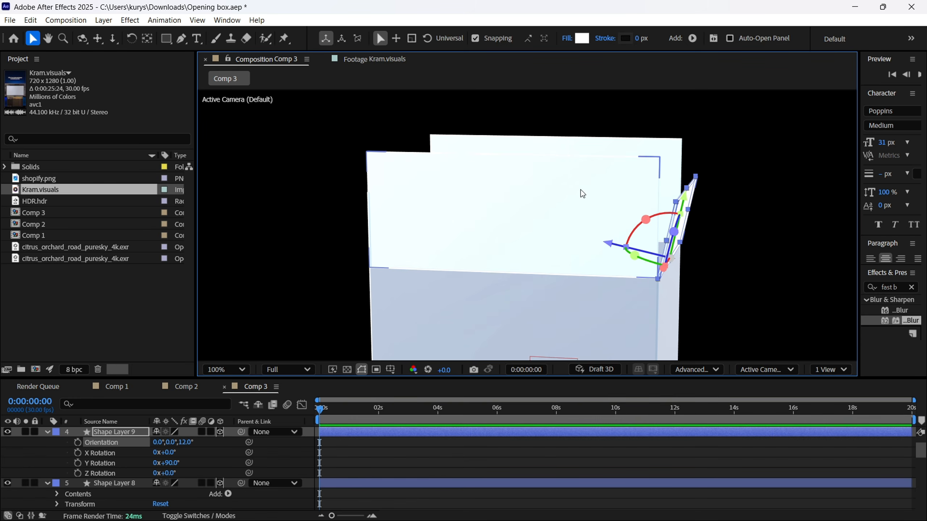
pyautogui.moveTo(186, 442); pyautogui.dragTo(127, 447)
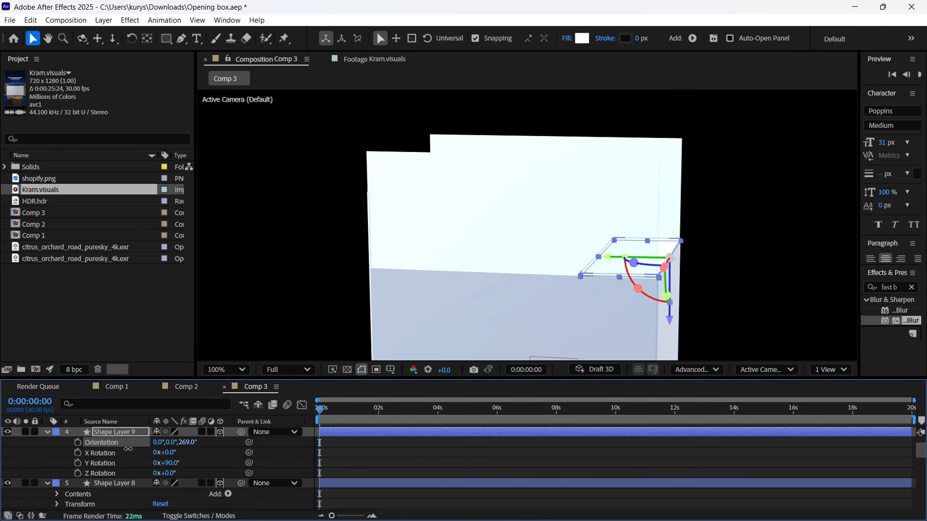
pyautogui.click(187, 442)
pyautogui.write('270')
pyautogui.click(250, 473)
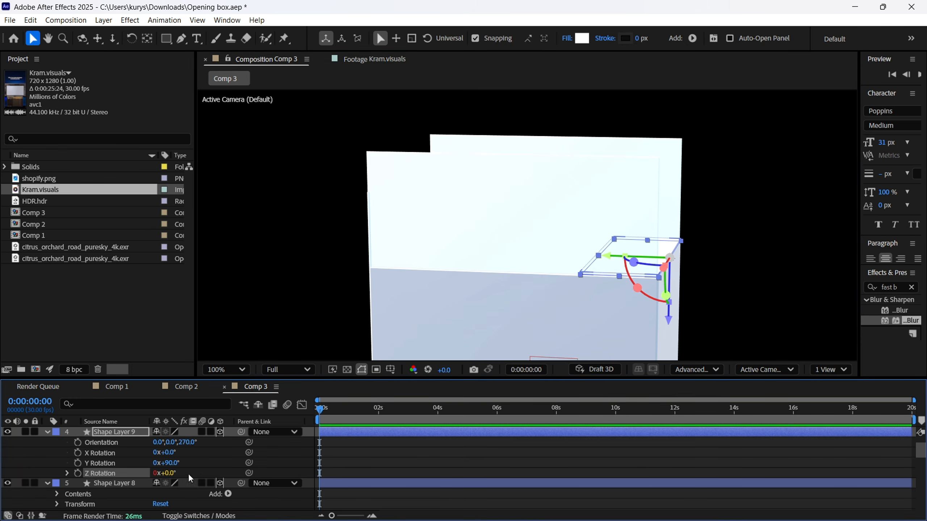
pyautogui.click(206, 452)
# Fold the left side flap, Shape Layer 8, closed by setting its Z Orientation to 90°
pyautogui.scroll(-1, 121, 464)
pyautogui.click(106, 452)
pyautogui.press('r')
pyautogui.moveTo(184, 463); pyautogui.dragTo(244, 473)
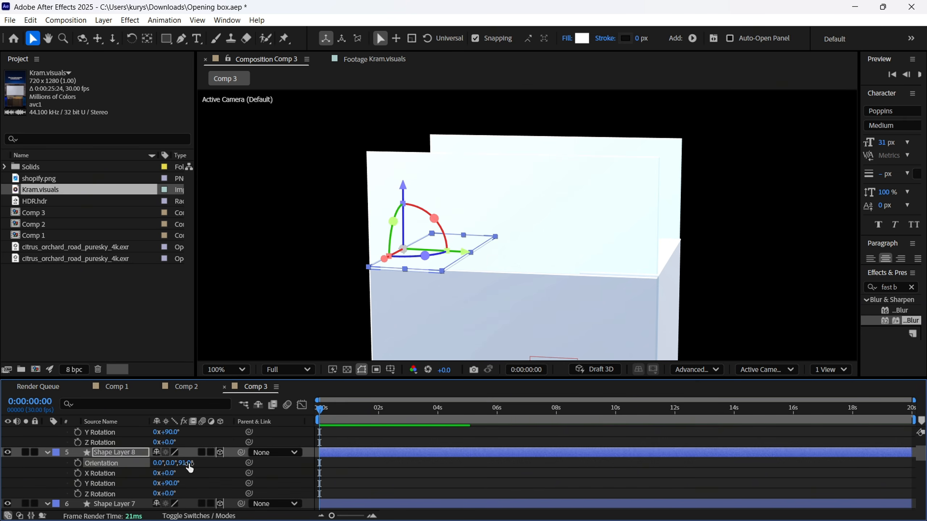
pyautogui.click(186, 464)
pyautogui.write('90')
pyautogui.click(202, 474)
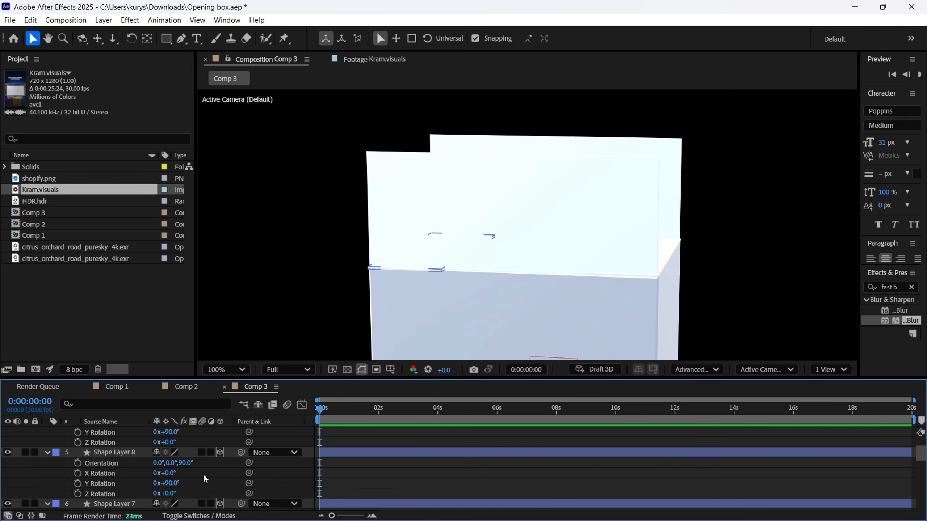
# Fold the front flap, Shape Layer 7, closed by setting its X Rotation to -90°
pyautogui.scroll(-1, 182, 470)
pyautogui.click(139, 473)
pyautogui.scroll(-1, 139, 475)
pyautogui.press('r')
pyautogui.moveTo(171, 463); pyautogui.dragTo(124, 469)
pyautogui.click(166, 463)
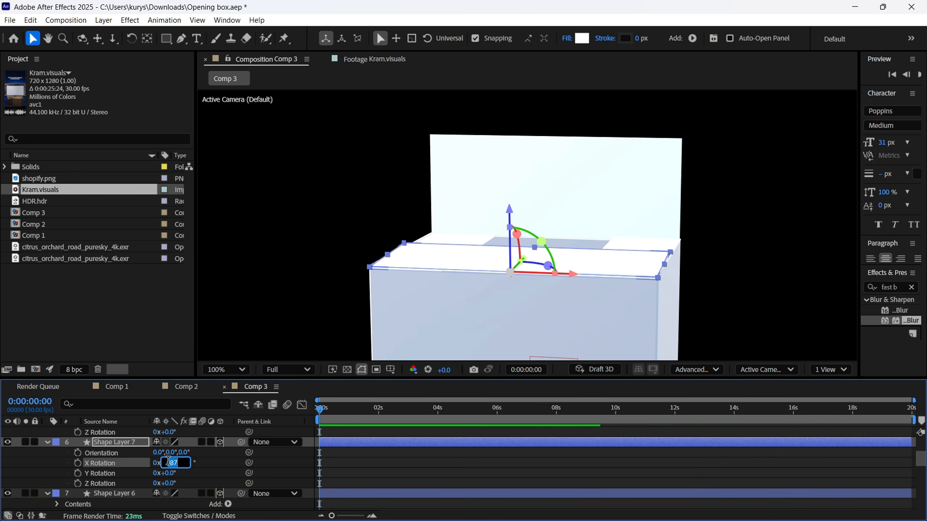
pyautogui.write('-90')
pyautogui.press('Return')
# Fold the back flap, Shape Layer 6, closed by setting its X Rotation to 90°
pyautogui.scroll(-1, 200, 470)
pyautogui.click(184, 485)
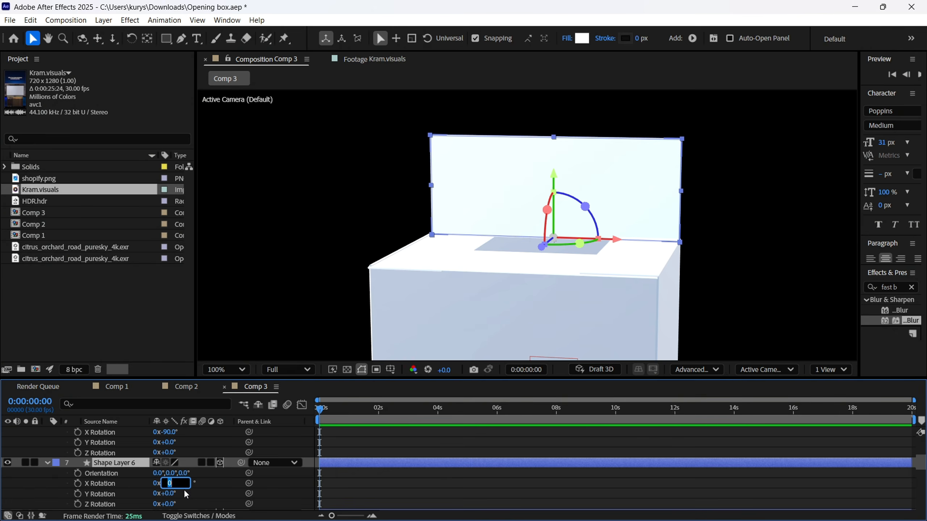
pyautogui.press('Return')
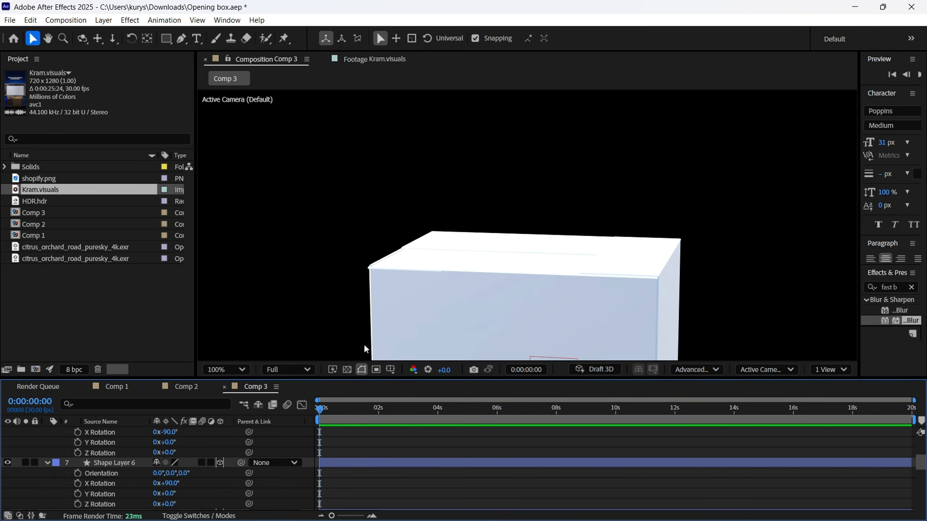
pyautogui.scroll(-2, 424, 279)
pyautogui.moveTo(525, 283); pyautogui.dragTo(483, 231)
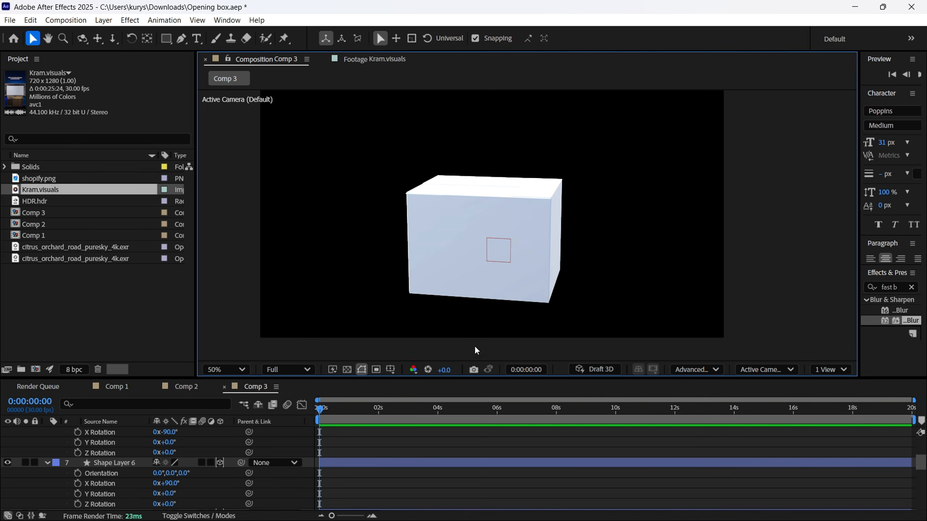
# Collapse the four flap layers, Shape Layers 6 to 9, and parent them all to Null 22
pyautogui.scroll(3, 122, 473)
pyautogui.click(124, 473)
pyautogui.scroll(-3, 135, 473)
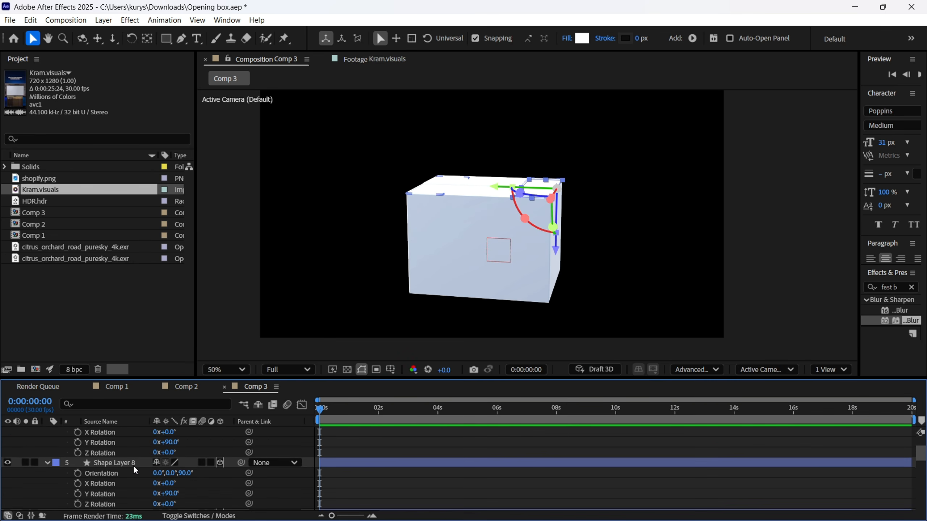
pyautogui.click(47, 442)
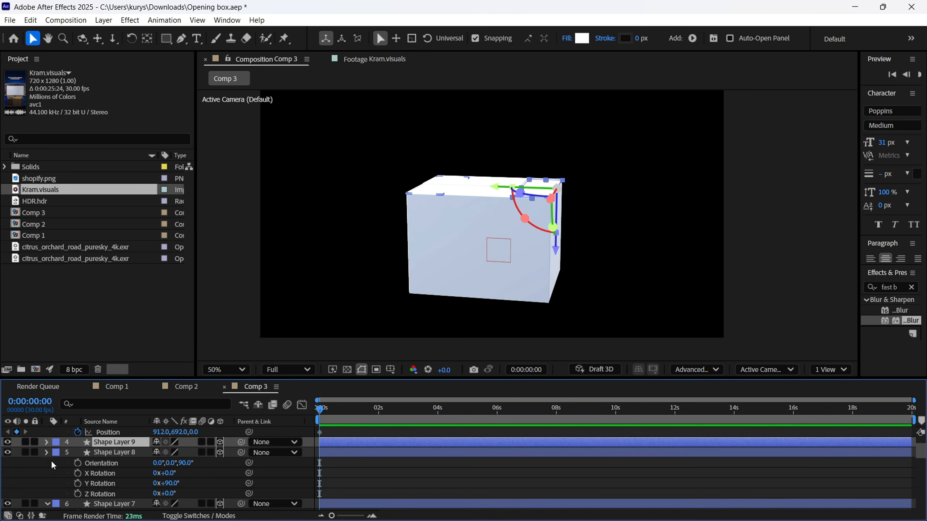
pyautogui.click(45, 452)
pyautogui.click(46, 463)
pyautogui.click(47, 474)
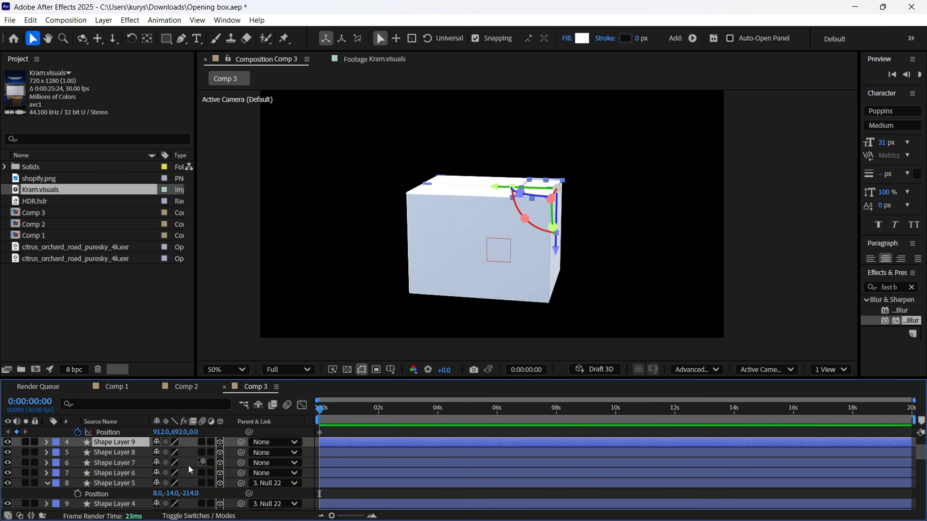
pyautogui.keyDown('shift'); pyautogui.click(122, 475); pyautogui.keyUp('shift')
pyautogui.moveTo(240, 461); pyautogui.dragTo(117, 446)
# Animate Null 22 rising into frame by keyframing its Y Position from 1558 at the first frame to 737 at 2 seconds
pyautogui.click(117, 447)
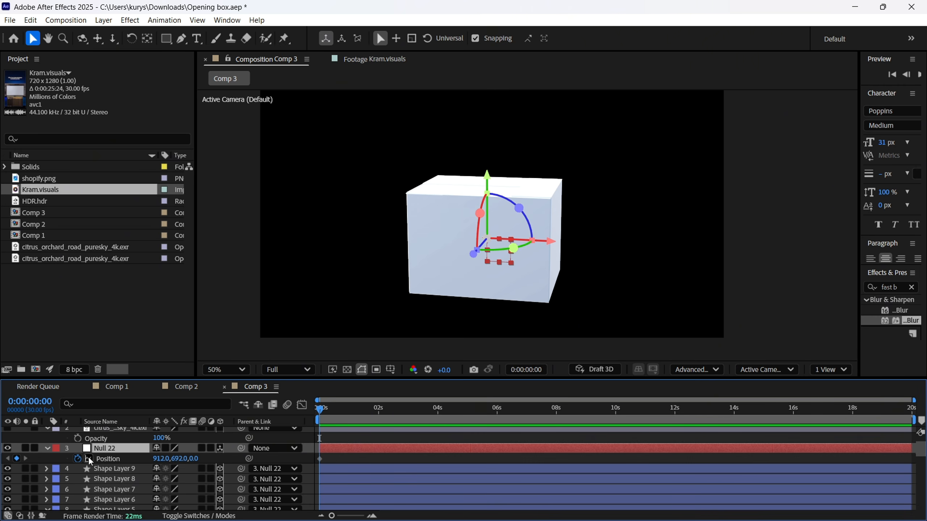
pyautogui.click(88, 458)
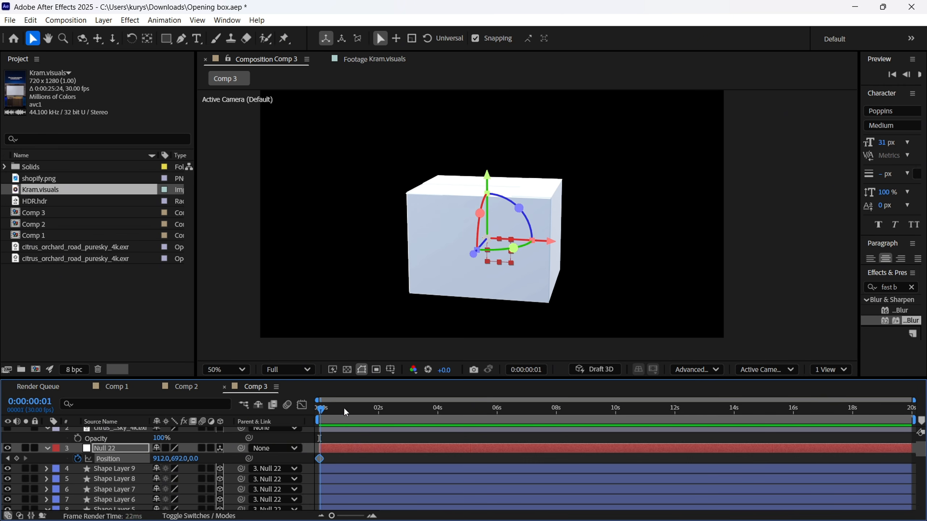
pyautogui.press('Home')
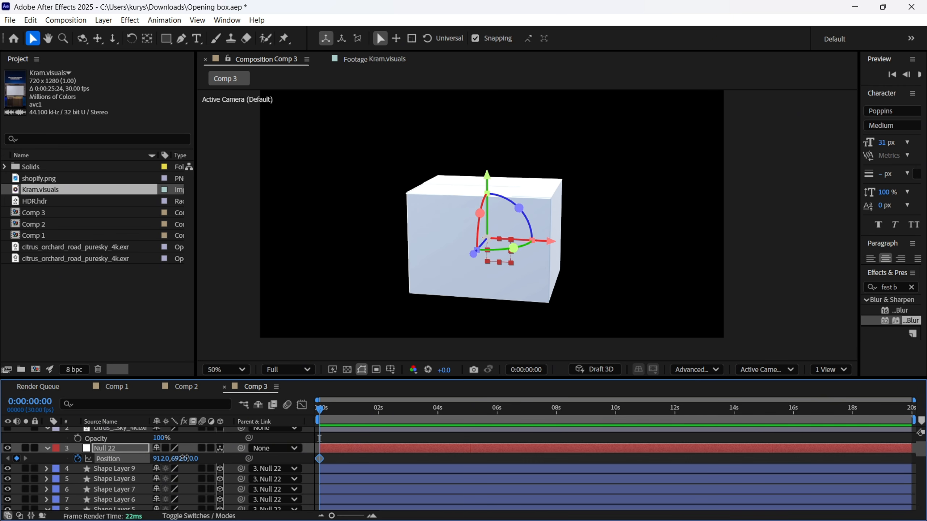
pyautogui.moveTo(185, 458); pyautogui.dragTo(786, 375)
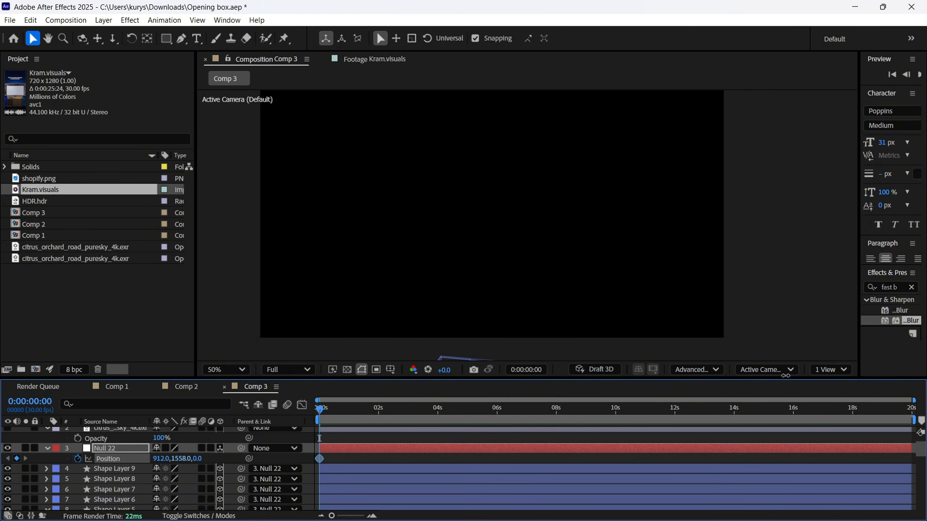
pyautogui.click(379, 413)
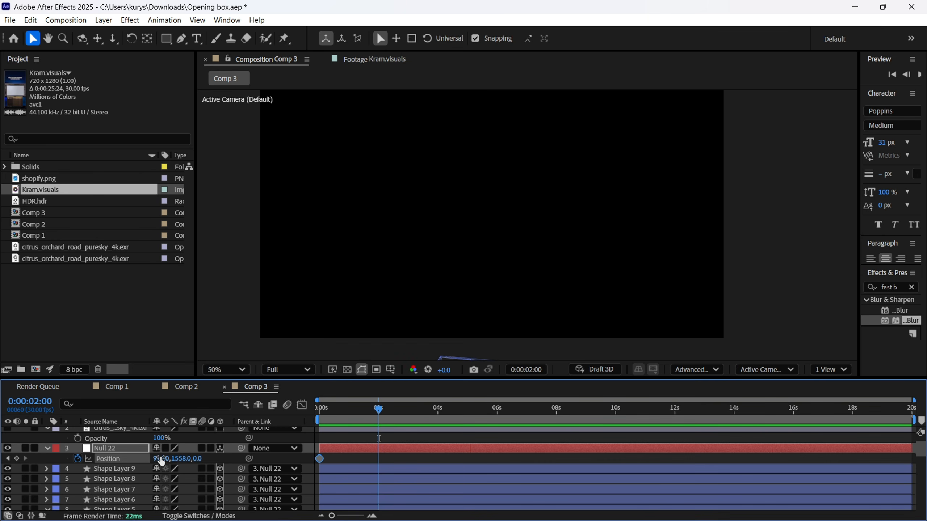
pyautogui.moveTo(192, 458); pyautogui.dragTo(122, 455)
# Keyframe Shape Layer 9's Orientation from 270° on Z at 0:00:23 to folded outward at about 0:01:26
pyautogui.moveTo(378, 408); pyautogui.dragTo(318, 407)
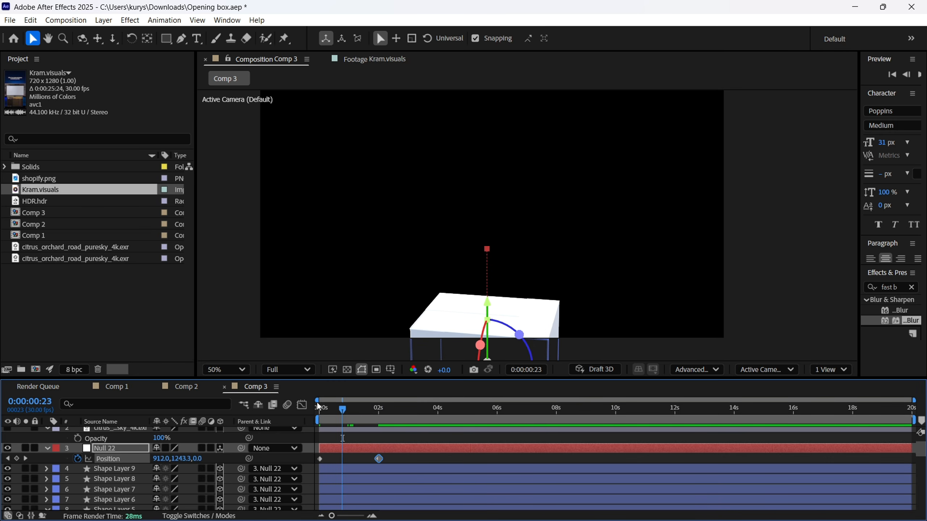
pyautogui.click(117, 470)
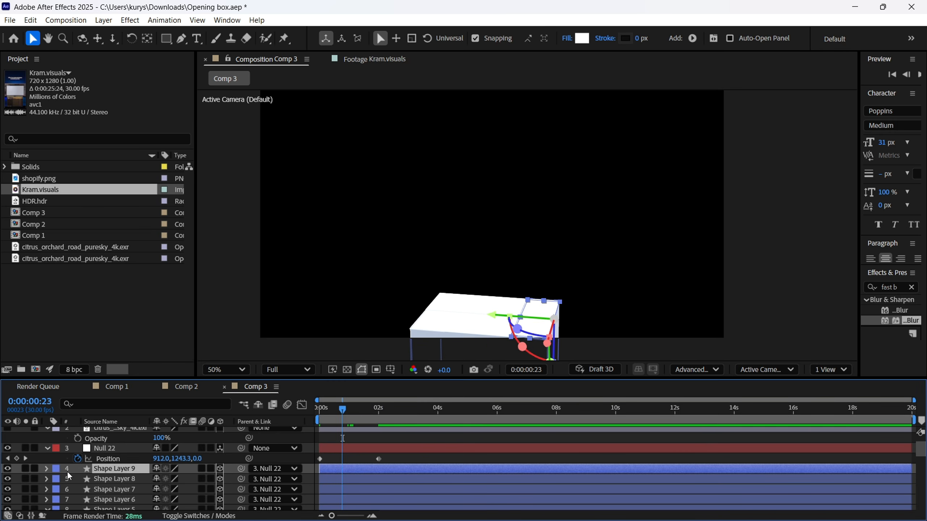
pyautogui.click(46, 469)
pyautogui.press('r')
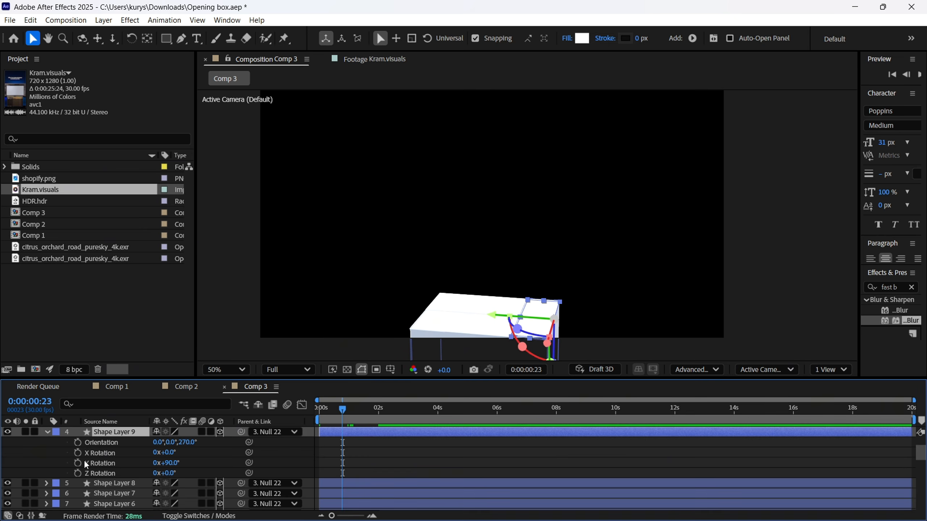
pyautogui.click(78, 442)
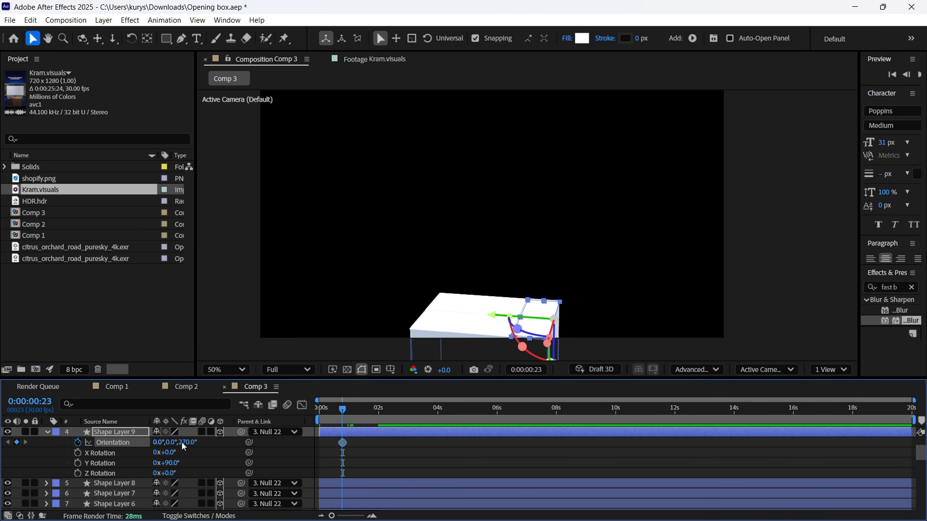
pyautogui.moveTo(347, 413); pyautogui.dragTo(375, 411)
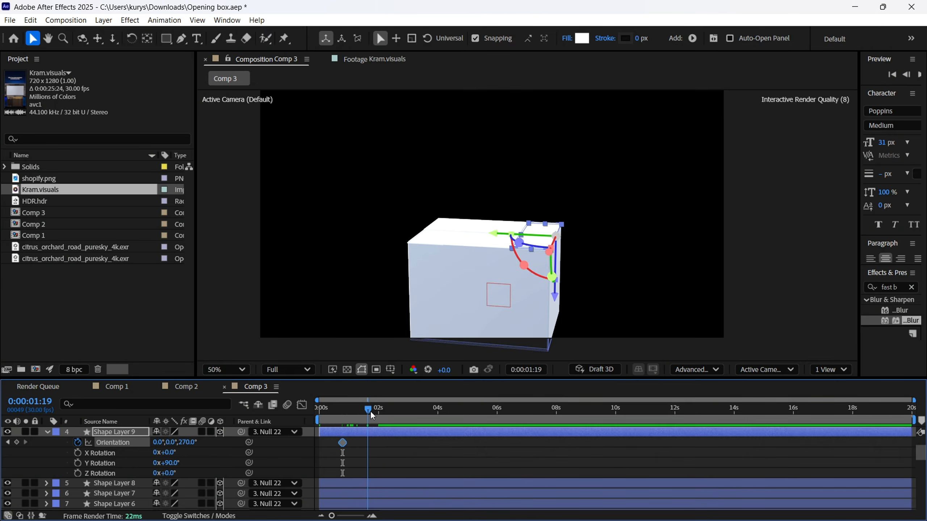
pyautogui.moveTo(175, 442); pyautogui.dragTo(299, 453)
pyautogui.click(345, 410)
pyautogui.moveTo(346, 410); pyautogui.dragTo(425, 413)
pyautogui.scroll(3, 351, 409)
pyautogui.press('=')
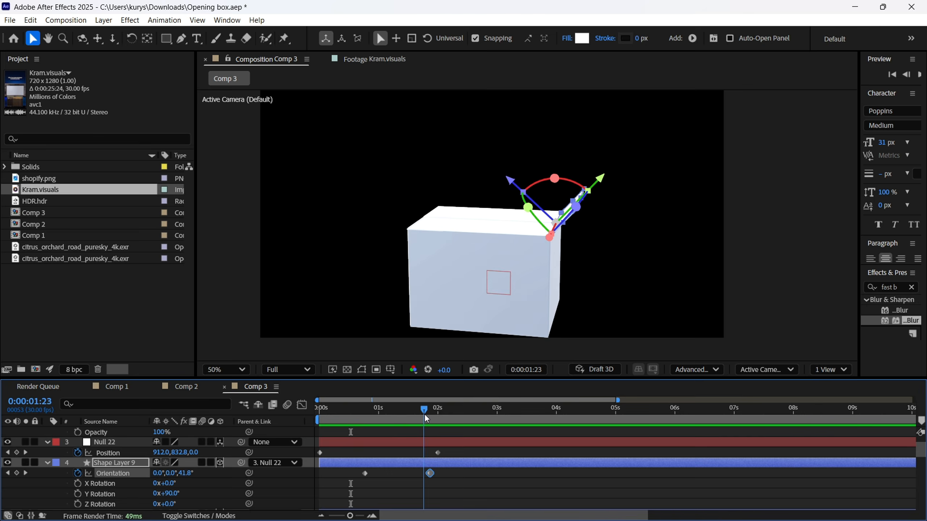
# Keyframe Shape Layer 8's Z Orientation from 90° at 0:00:26 to 334° at about 0:01:22 so the flap swings outward
pyautogui.scroll(-2, 373, 415)
pyautogui.click(368, 413)
pyautogui.click(370, 413)
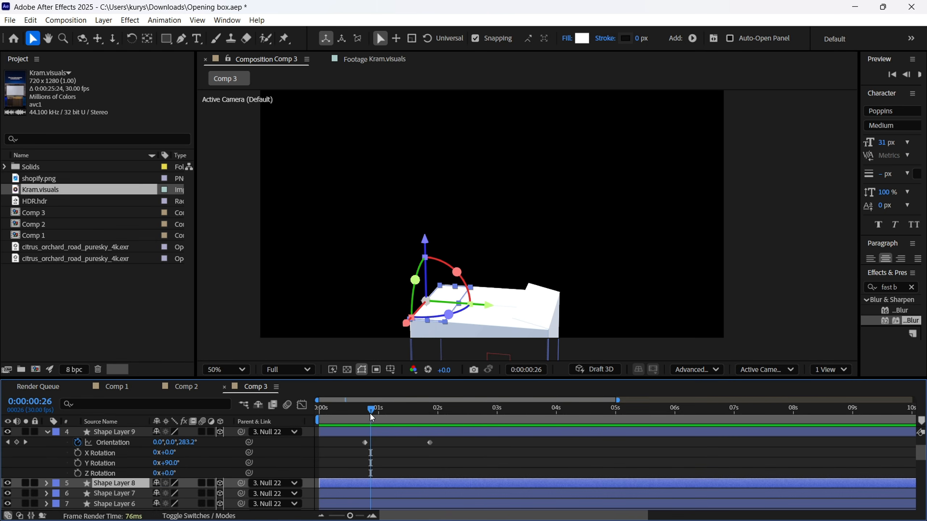
pyautogui.click(46, 483)
pyautogui.scroll(-2, 72, 486)
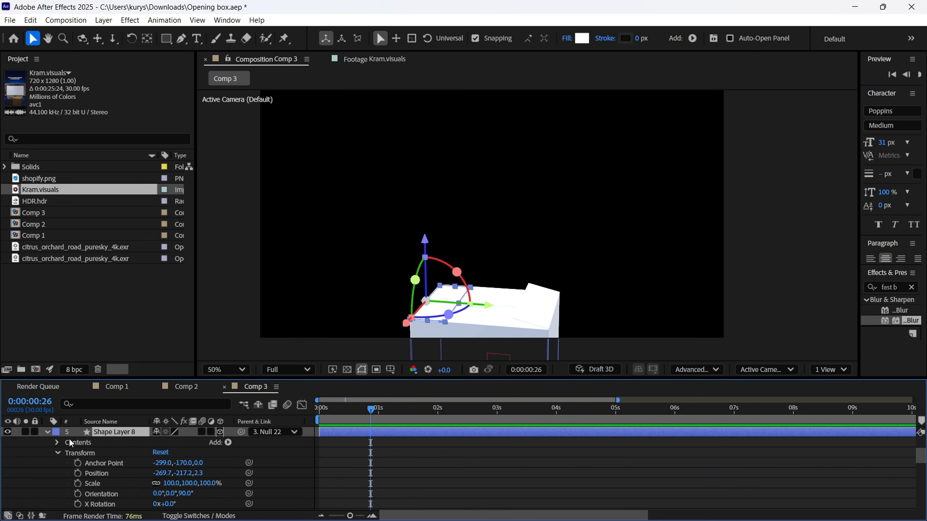
pyautogui.click(58, 453)
pyautogui.click(89, 442)
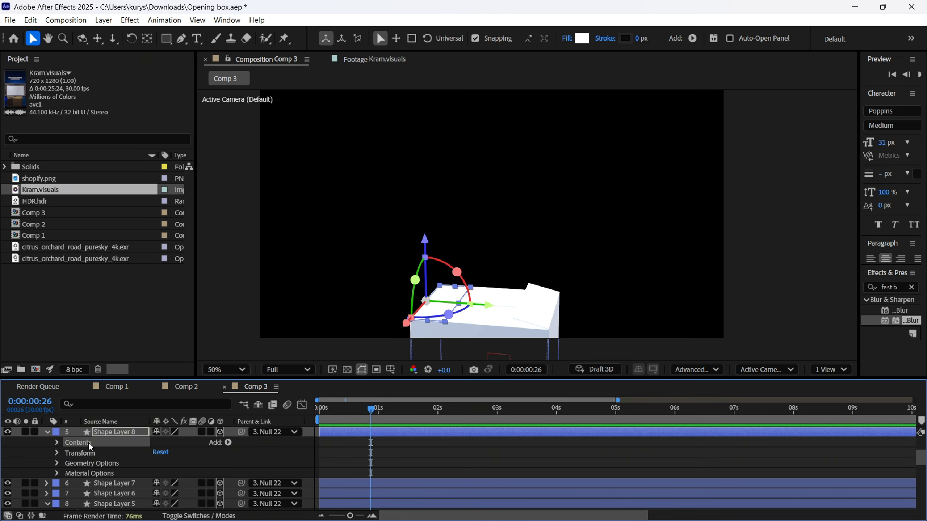
pyautogui.click(57, 443)
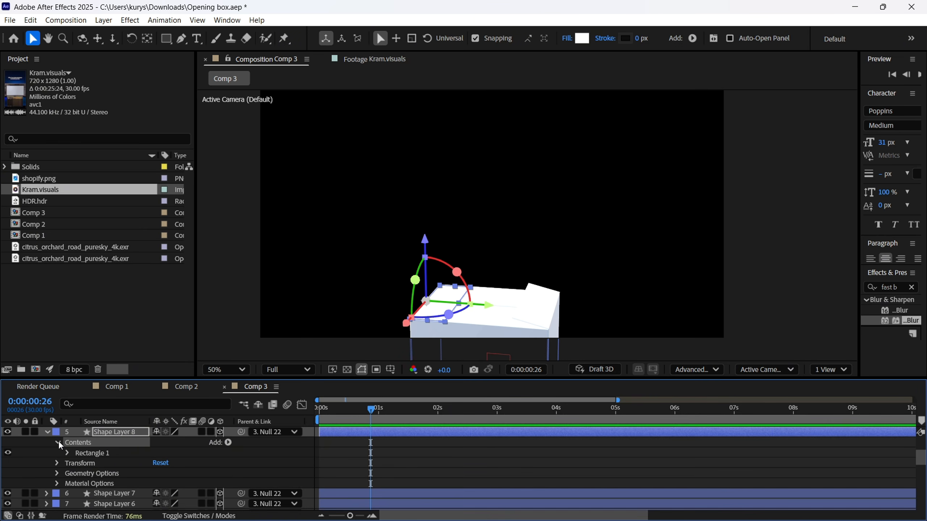
pyautogui.press('r')
pyautogui.press('k')
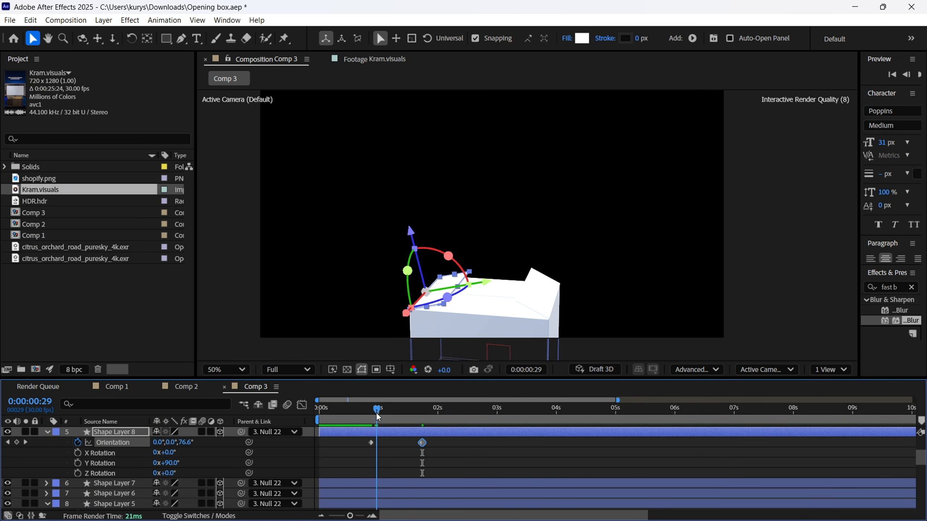
# Keyframe Shape Layer 7's X Rotation from -90° just after 1 second to 116° at about 0:01:26
pyautogui.scroll(-1, 146, 475)
pyautogui.click(115, 452)
pyautogui.press('r')
pyautogui.moveTo(168, 473); pyautogui.dragTo(432, 473)
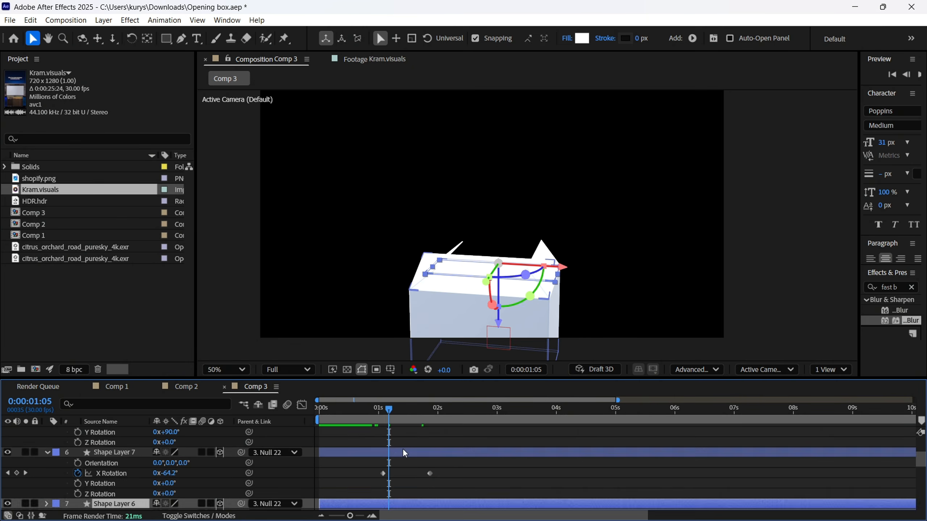
# Nudge Shape Layer 9's last Orientation keyframe slightly earlier and move Shape Layer 7's first X Rotation keyframe to 0:01:01
pyautogui.scroll(1, 403, 449)
pyautogui.moveTo(381, 504); pyautogui.dragTo(380, 504)
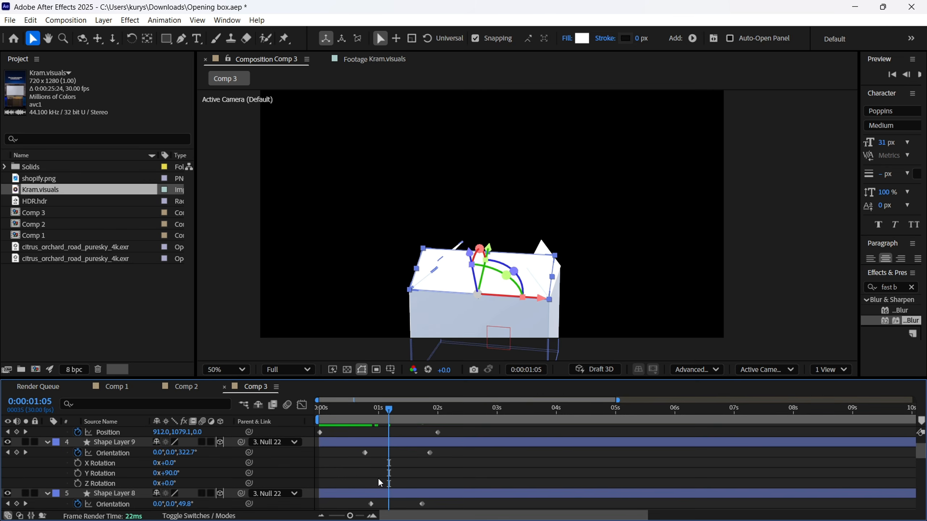
pyautogui.scroll(3, 378, 478)
pyautogui.moveTo(430, 484); pyautogui.dragTo(427, 485)
pyautogui.moveTo(385, 409)
pyautogui.mouseDown()
pyautogui.moveTo(365, 406)
pyautogui.moveTo(435, 408)
pyautogui.moveTo(378, 410)
pyautogui.mouseUp()
pyautogui.scroll(-3, 406, 454)
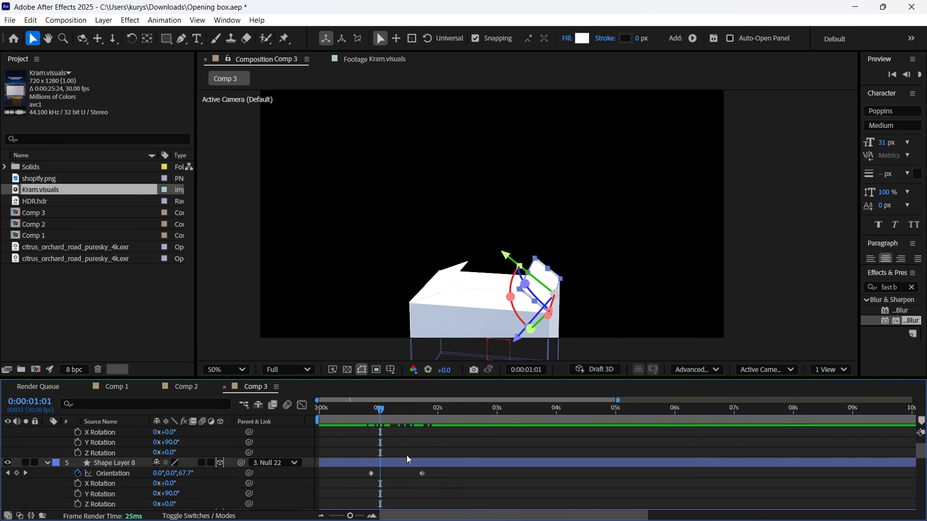
pyautogui.scroll(-3, 382, 460)
pyautogui.click(379, 473)
# Keyframe Shape Layer 6's X Rotation from 90° at 0:01:01 to folded open backward at 0:01:28
pyautogui.press('r')
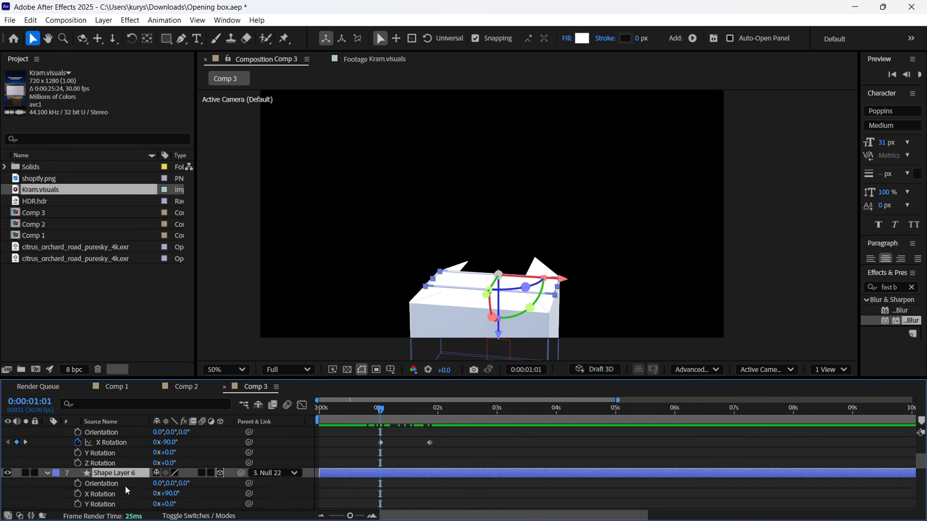
pyautogui.click(99, 494)
pyautogui.hotkey('alt', 'shift', 'r')
pyautogui.moveTo(382, 409); pyautogui.dragTo(433, 418)
pyautogui.moveTo(170, 496); pyautogui.dragTo(87, 488)
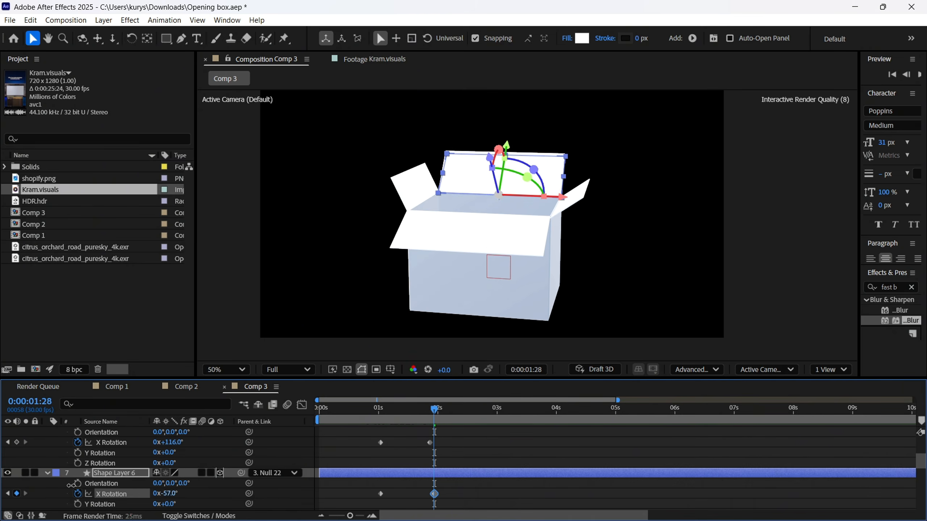
# Shorten the work area to end at about 3.4 seconds and preview the box rising and opening
pyautogui.click(348, 401)
pyautogui.press(',')
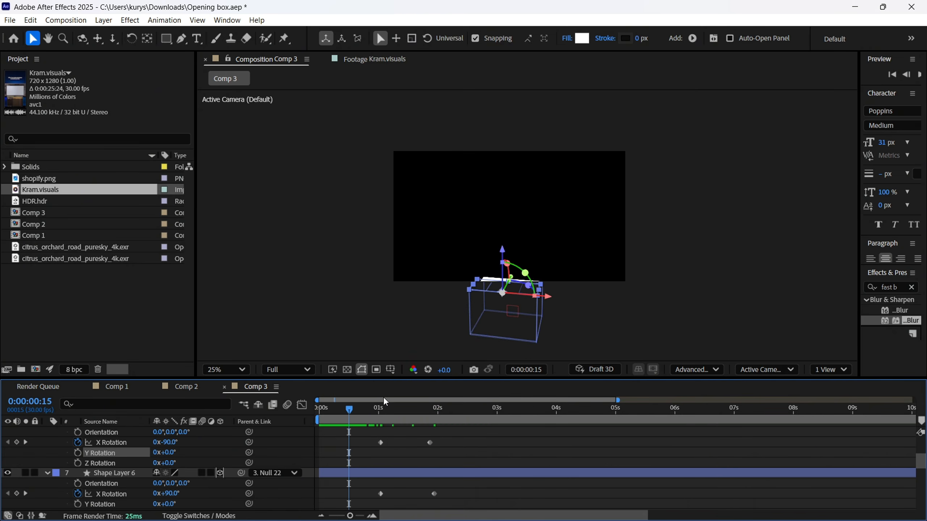
pyautogui.press('-')
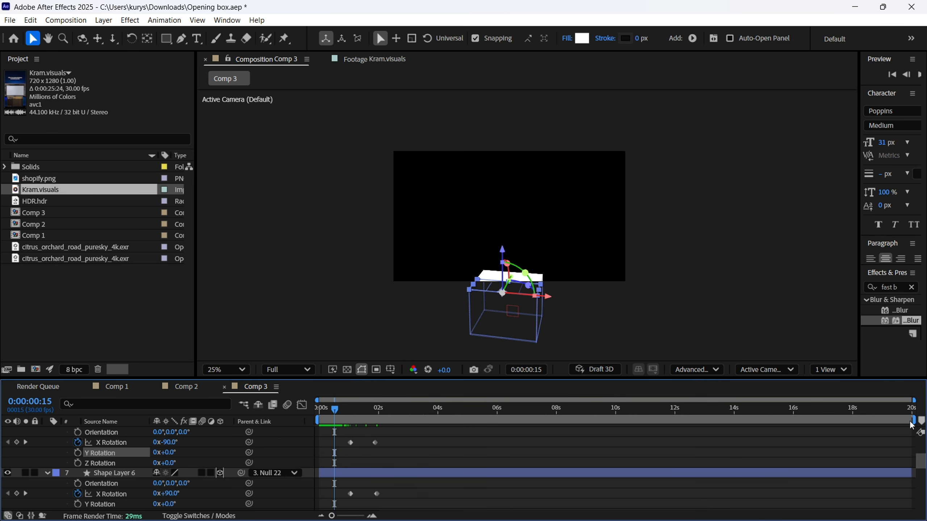
pyautogui.moveTo(910, 424); pyautogui.dragTo(416, 423)
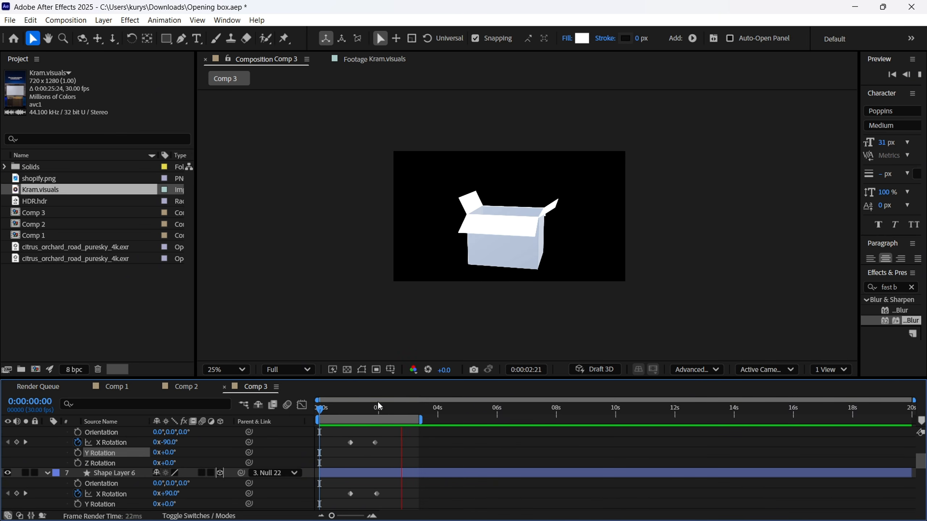
pyautogui.moveTo(401, 406); pyautogui.dragTo(320, 409)
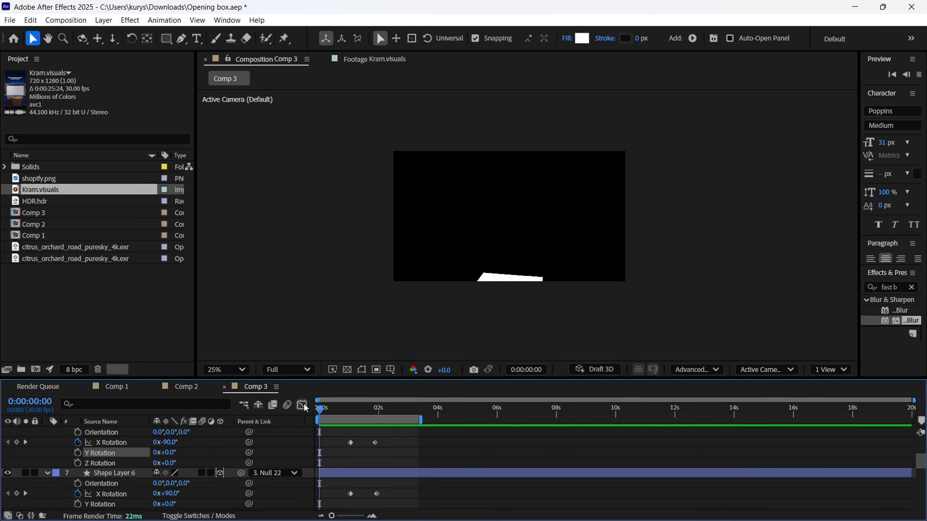
pyautogui.press('space')
pyautogui.press('space')
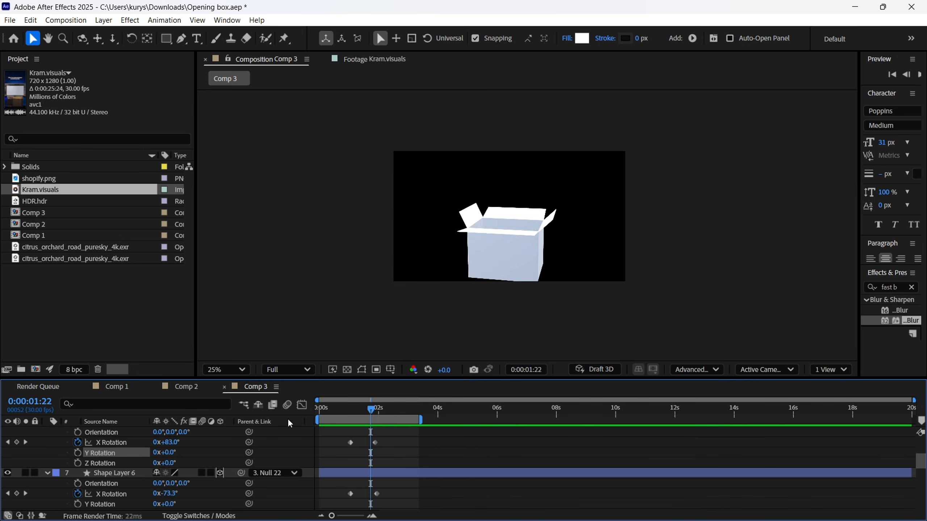
# Move Null 22's last Position keyframe to about 1.2 seconds and apply Easy Ease to both Position keyframes
pyautogui.scroll(6, 171, 454)
pyautogui.scroll(-1, 113, 468)
pyautogui.click(109, 453)
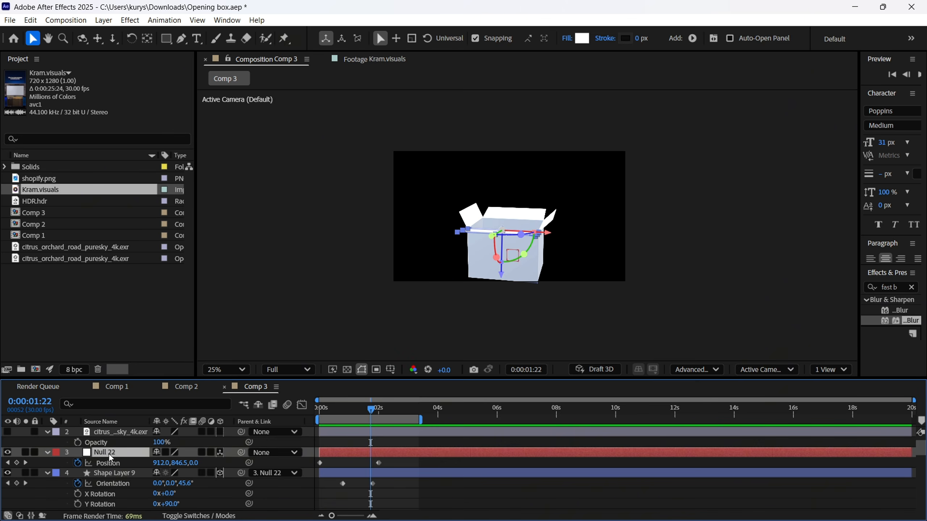
pyautogui.click(378, 463)
pyautogui.moveTo(379, 462); pyautogui.dragTo(359, 467)
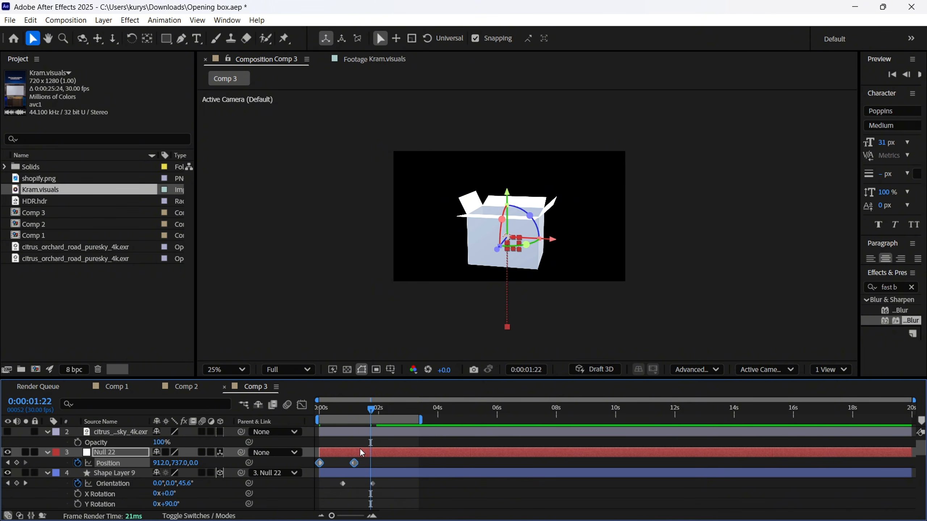
# Apply Easy Ease to the Orientation keyframes of the side flaps, Shape Layers 9 and 8
pyautogui.click(342, 484)
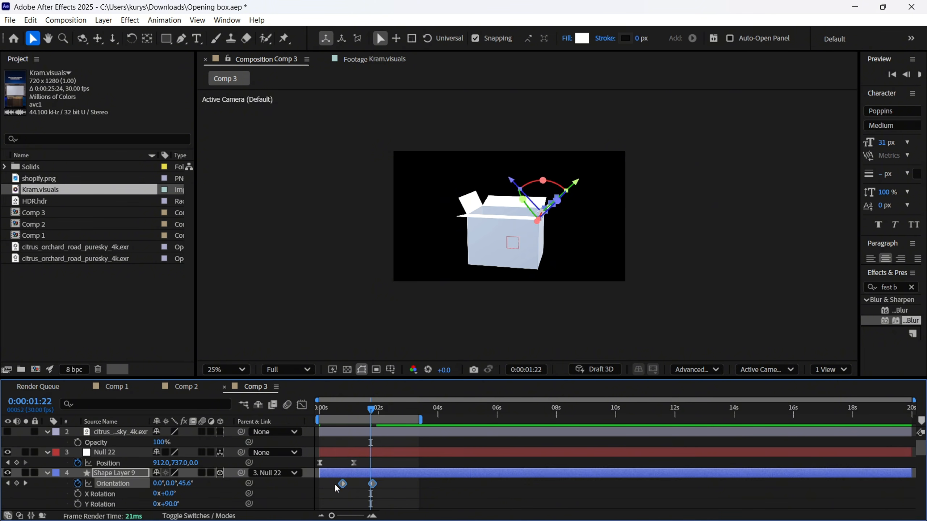
pyautogui.scroll(-2, 342, 487)
pyautogui.click(371, 474)
pyautogui.moveTo(370, 478); pyautogui.dragTo(342, 470)
pyautogui.press('F9')
pyautogui.scroll(1, 378, 486)
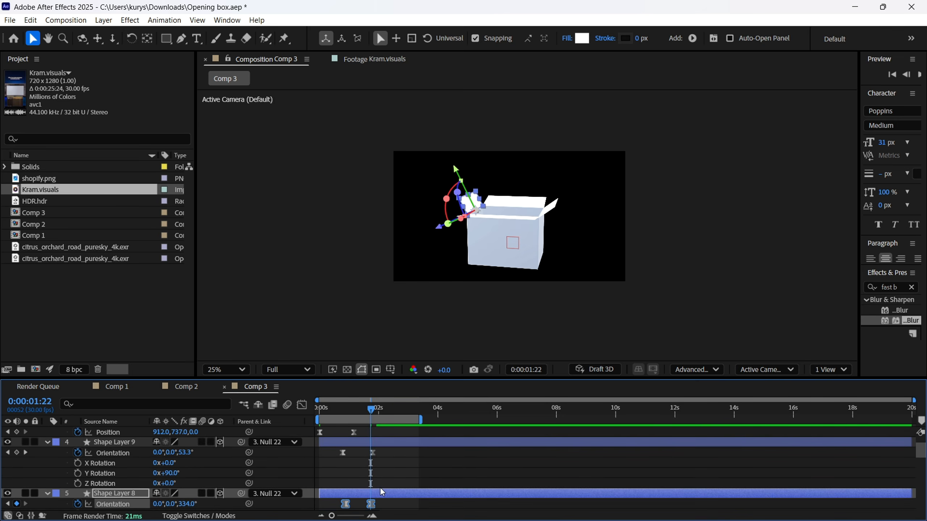
# Apply Easy Ease to the X Rotation keyframes of the front and back flaps, Shape Layers 7 and 6
pyautogui.scroll(-2, 379, 487)
pyautogui.click(373, 502)
pyautogui.press('F9')
pyautogui.moveTo(380, 508); pyautogui.dragTo(345, 499)
pyautogui.scroll(-2, 391, 491)
pyautogui.press('F9')
pyautogui.scroll(-3, 378, 491)
pyautogui.scroll(1, 379, 490)
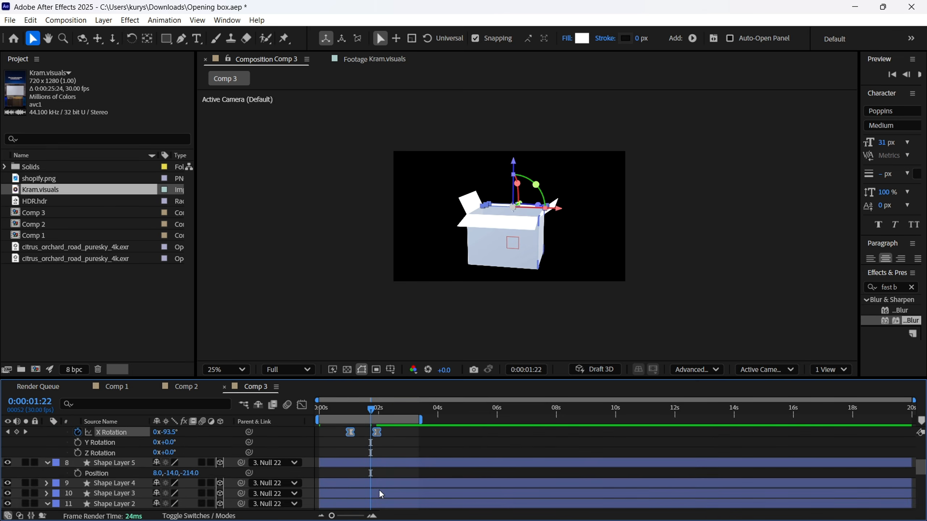
# Reshape Null 22's Position speed graph to peak early and slow gradually into its last keyframe at about 1.5 seconds
pyautogui.scroll(6, 359, 474)
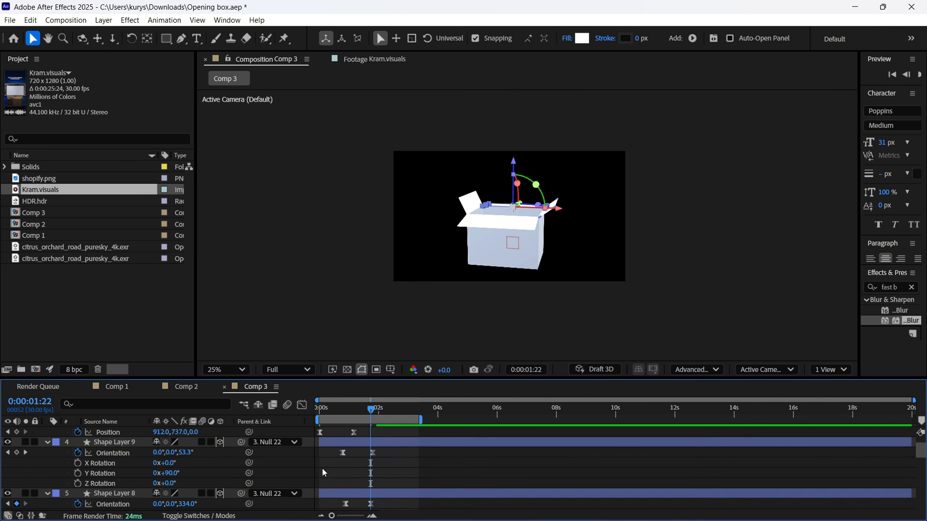
pyautogui.scroll(3, 321, 471)
pyautogui.click(117, 483)
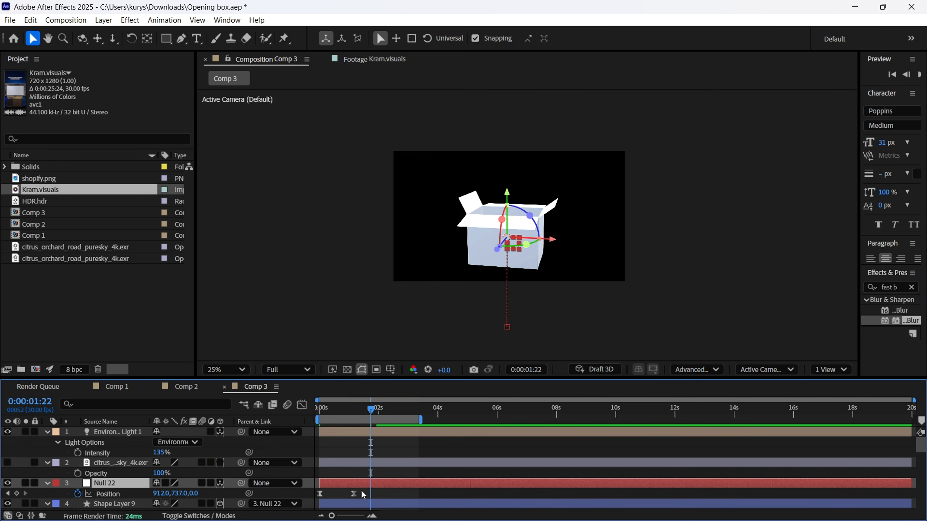
pyautogui.moveTo(363, 495); pyautogui.dragTo(314, 498)
pyautogui.hotkey('shift', 'F3')
pyautogui.click(322, 487)
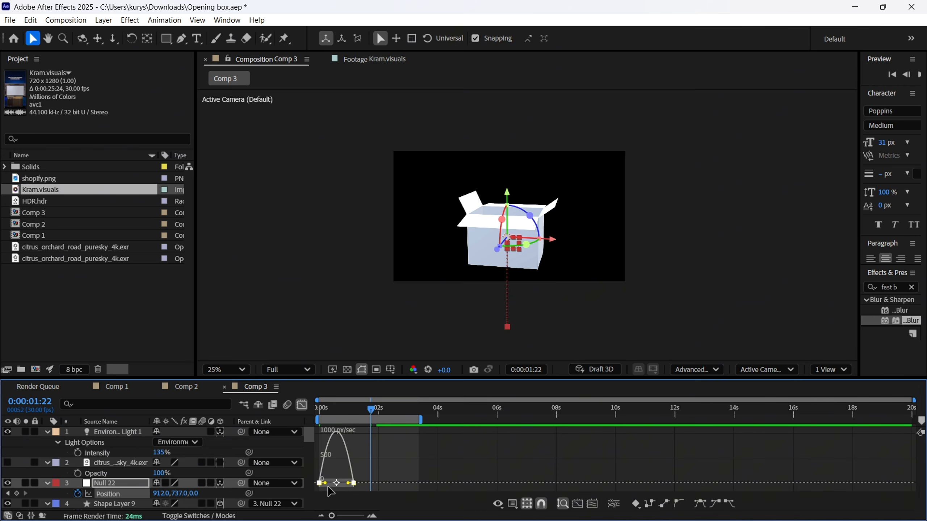
pyautogui.moveTo(352, 483)
pyautogui.mouseDown()
pyautogui.moveTo(329, 488)
pyautogui.moveTo(339, 488)
pyautogui.mouseUp()
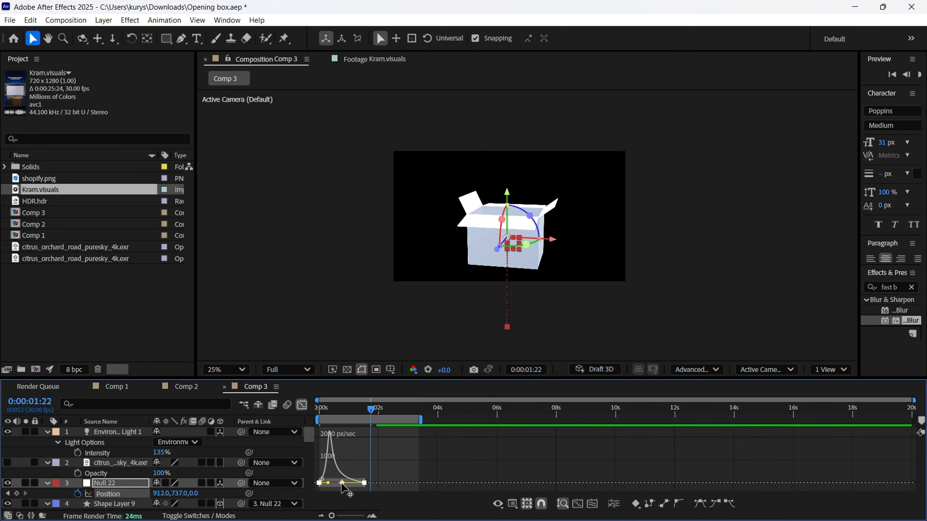
# Undo the last change to Null 22's Position speed graph, close the graph view and preview Comp 3's animation from the first frame
pyautogui.hotkey('ctrl', 'z')
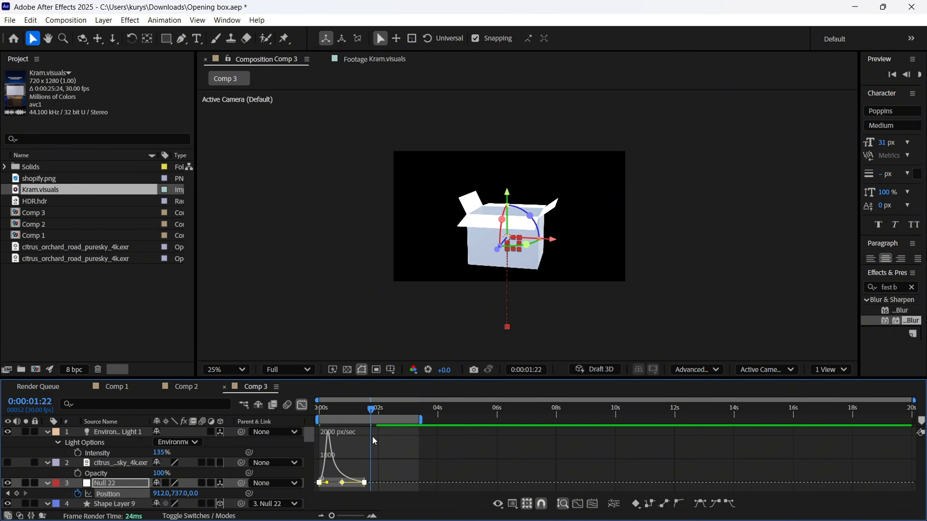
pyautogui.click(302, 404)
pyautogui.press('Home')
pyautogui.press('space')
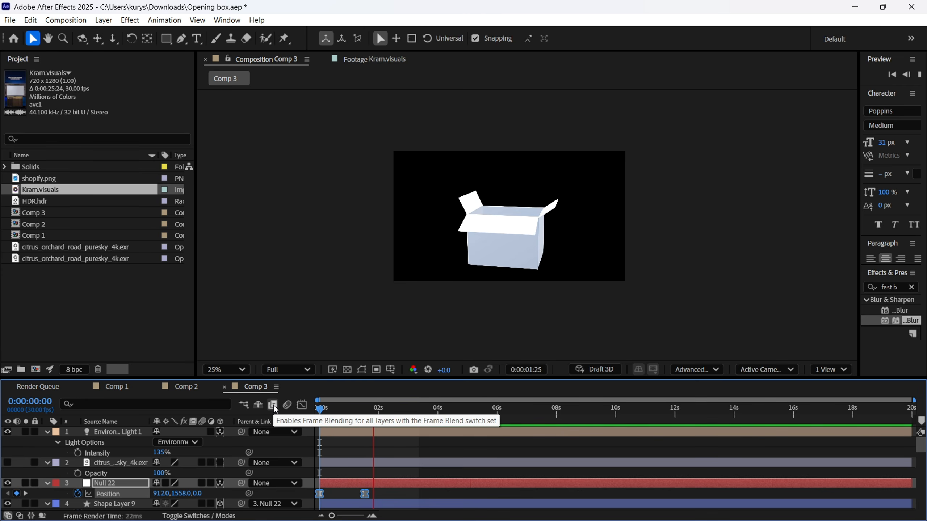
pyautogui.press('space')
pyautogui.press('space')
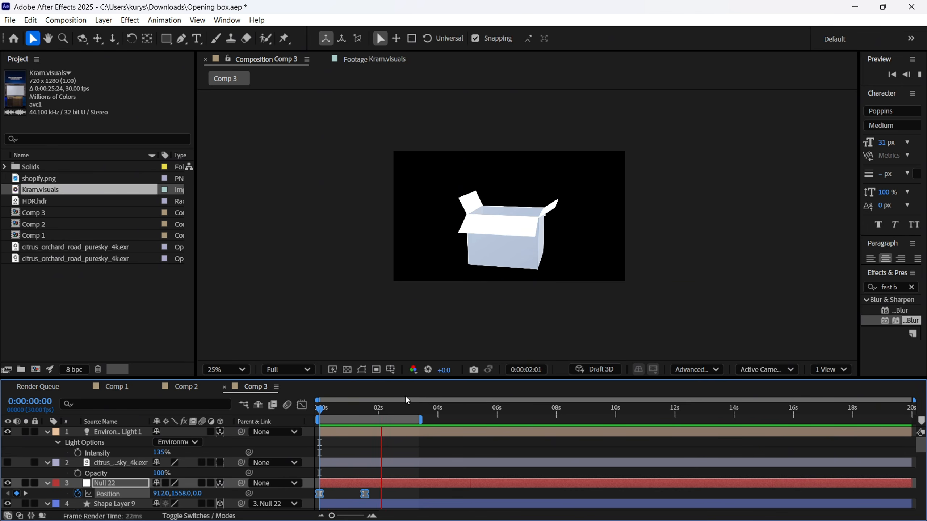
pyautogui.press('space')
pyautogui.press('space')
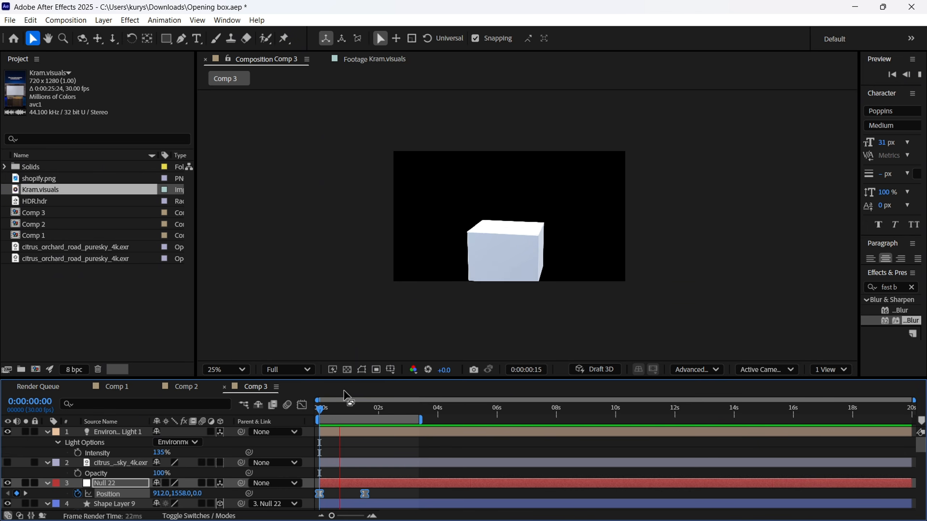
pyautogui.press('space')
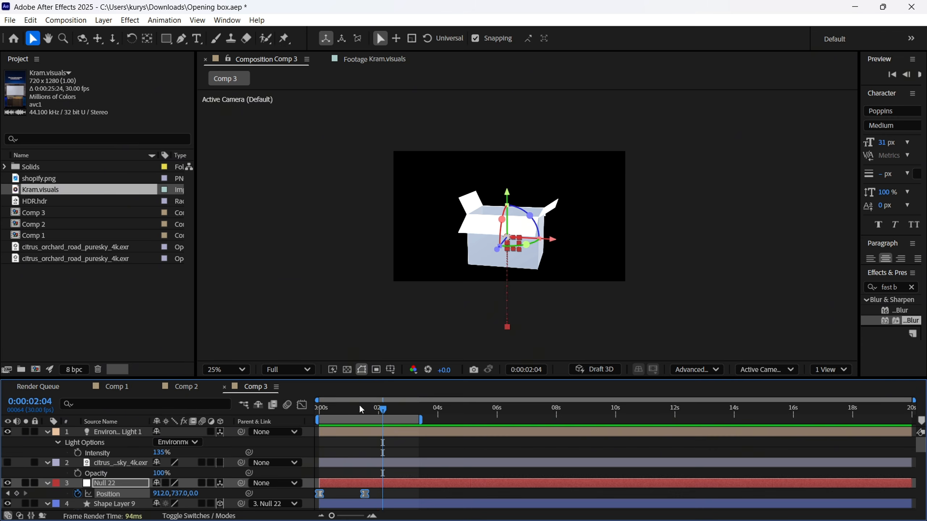
# Scrub through Comp 2's finished box animation to 0:00:02:13 and orbit around the open box to examine its interior and flaps
pyautogui.click(186, 386)
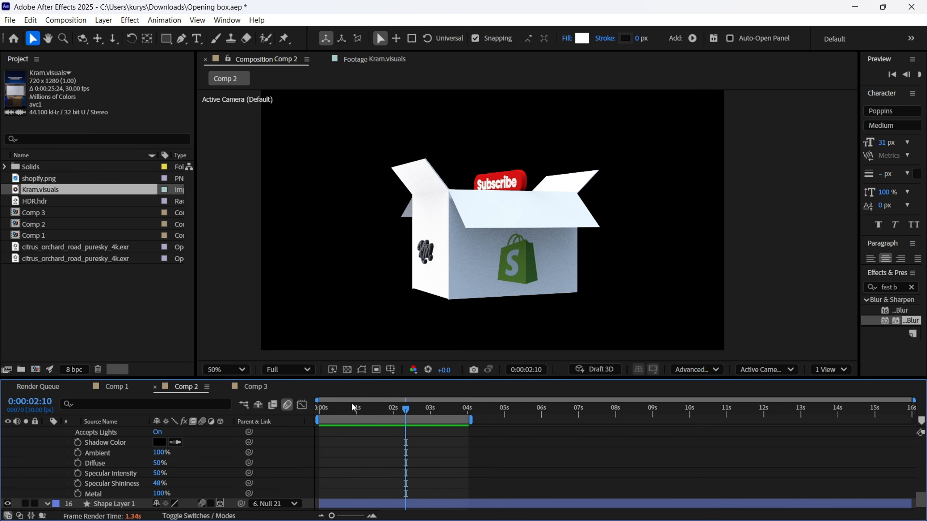
pyautogui.moveTo(351, 405); pyautogui.dragTo(411, 416)
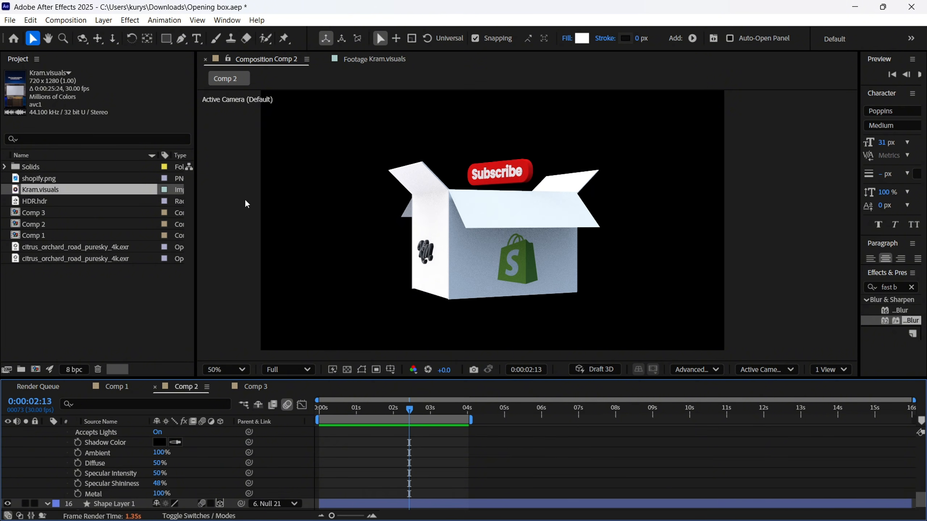
pyautogui.click(82, 38)
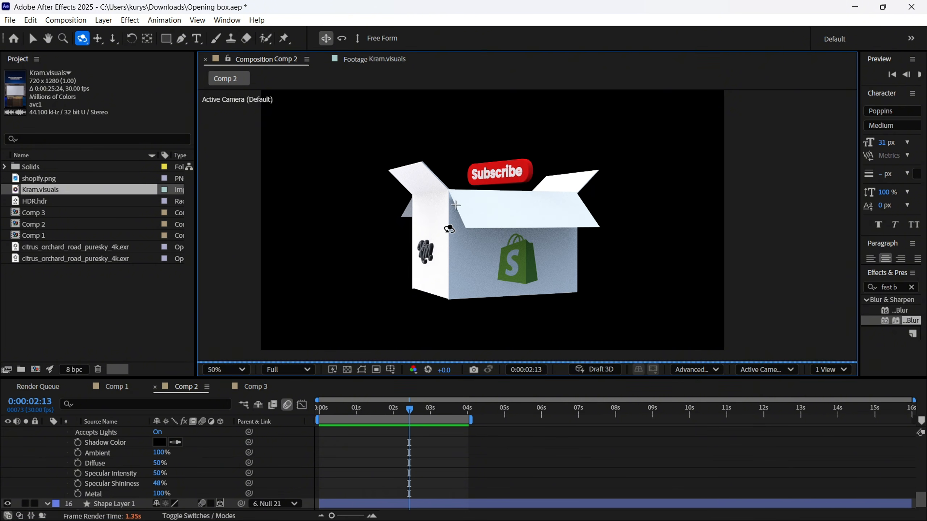
pyautogui.moveTo(473, 212); pyautogui.dragTo(510, 214)
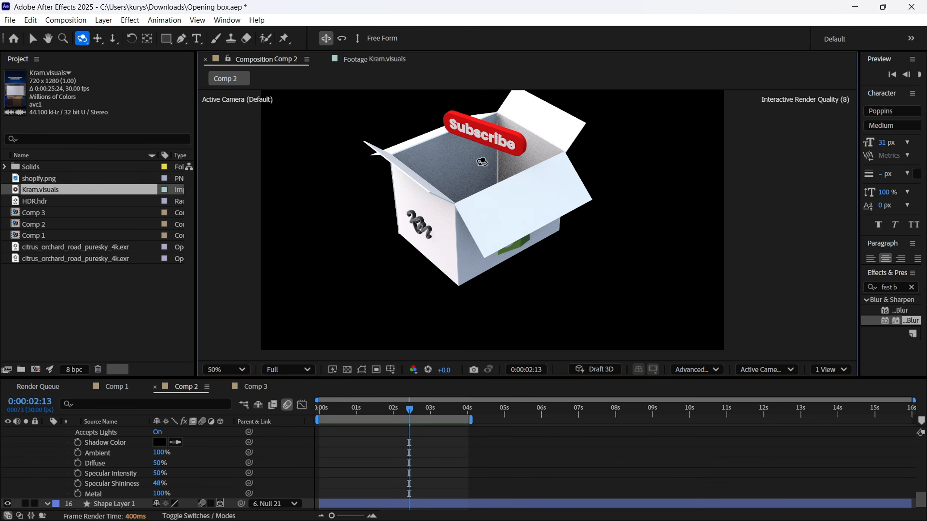
pyautogui.moveTo(494, 161); pyautogui.dragTo(374, 162)
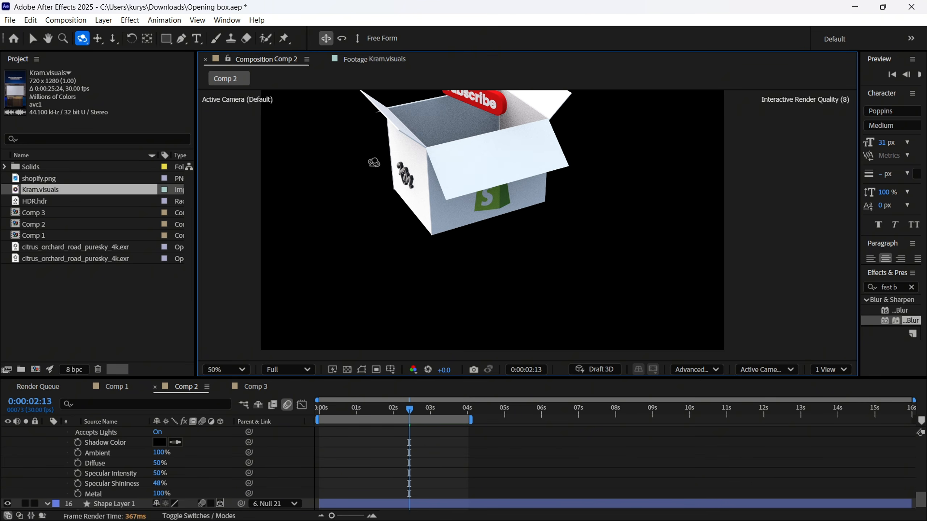
pyautogui.click(758, 369)
pyautogui.click(775, 338)
# Review the opening-box shot in the Kram.visuals reference footage, scrubbing to 0:00:01:26
pyautogui.click(374, 58)
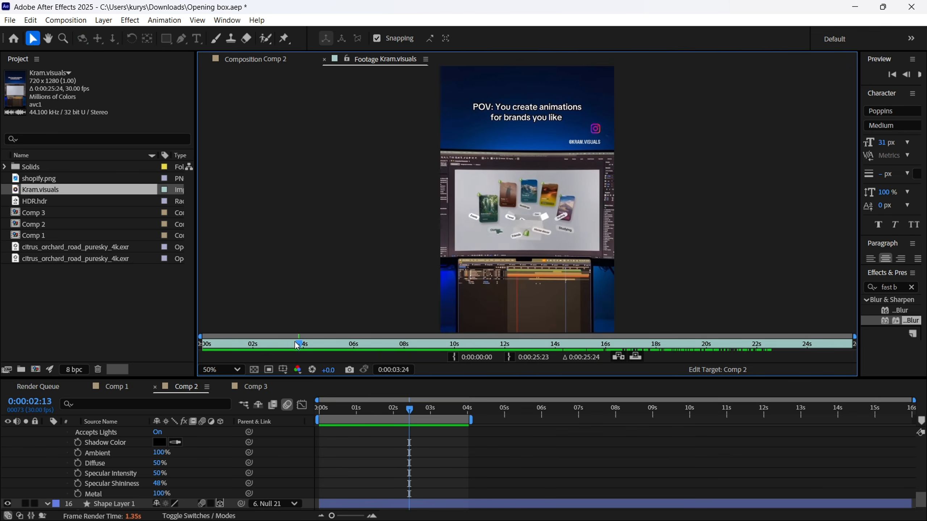
pyautogui.moveTo(205, 342); pyautogui.dragTo(251, 344)
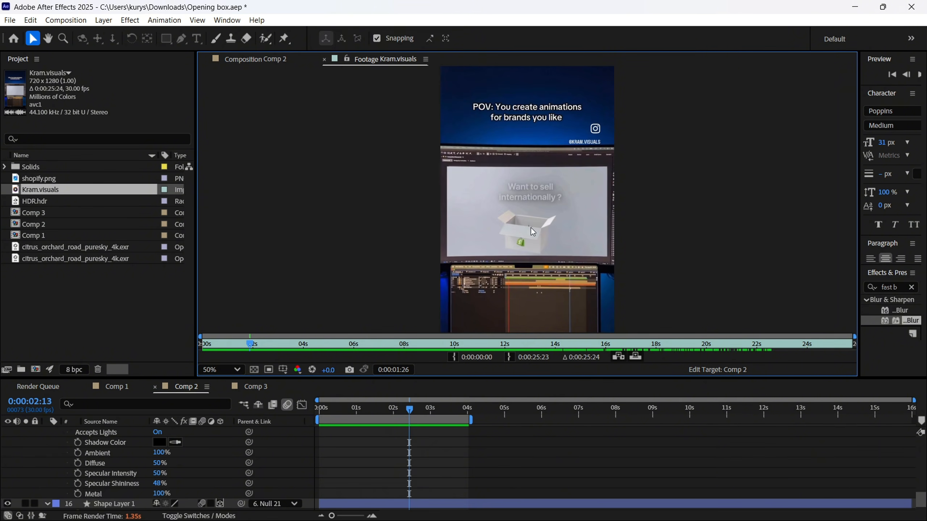
pyautogui.click(409, 413)
# Compare Comp 1's box animation with the Kram.visuals reference footage, scrubbing Comp 1 to 0:00:01:22
pyautogui.click(117, 386)
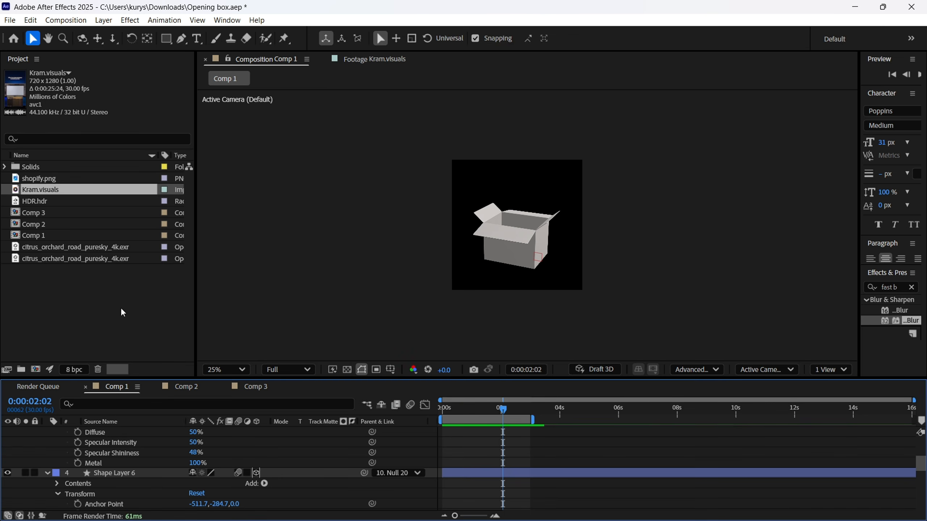
pyautogui.doubleClick(50, 192)
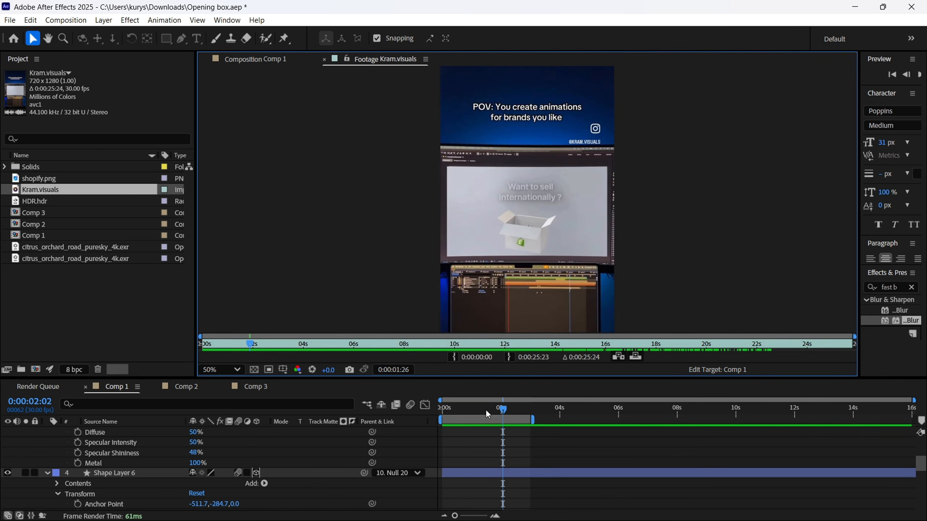
pyautogui.moveTo(484, 409)
pyautogui.mouseDown()
pyautogui.moveTo(472, 411)
pyautogui.moveTo(504, 410)
pyautogui.moveTo(476, 409)
pyautogui.moveTo(493, 409)
pyautogui.mouseUp()
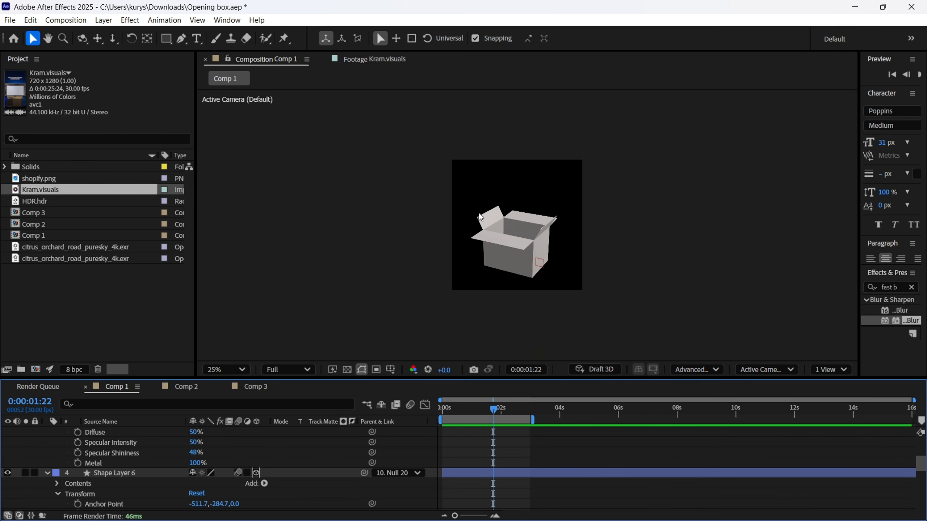
# Compare the box animations in Comp 3 and Comp 2 with the Kram.visuals footage, scrubbing Comp 2 to 0:00:01:10 and the footage to 0:00:02:28
pyautogui.click(256, 386)
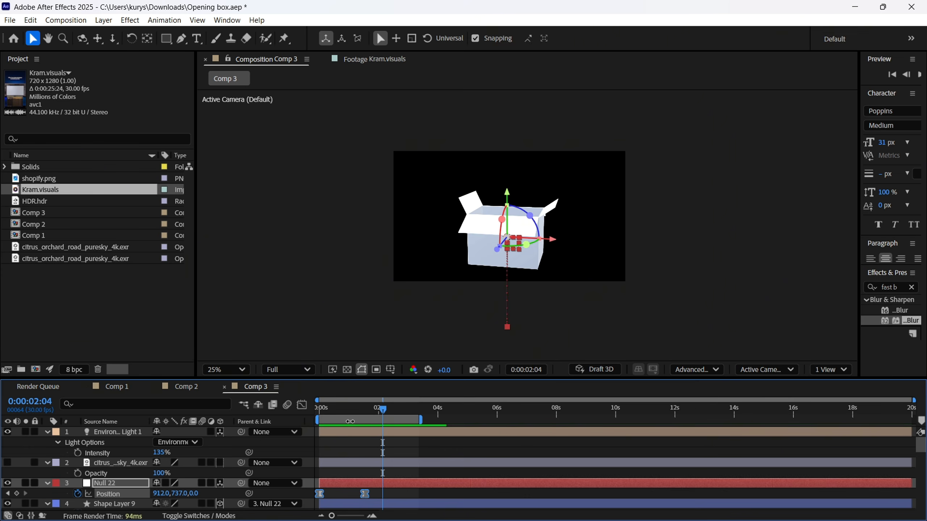
pyautogui.hotkey('shift', ',')
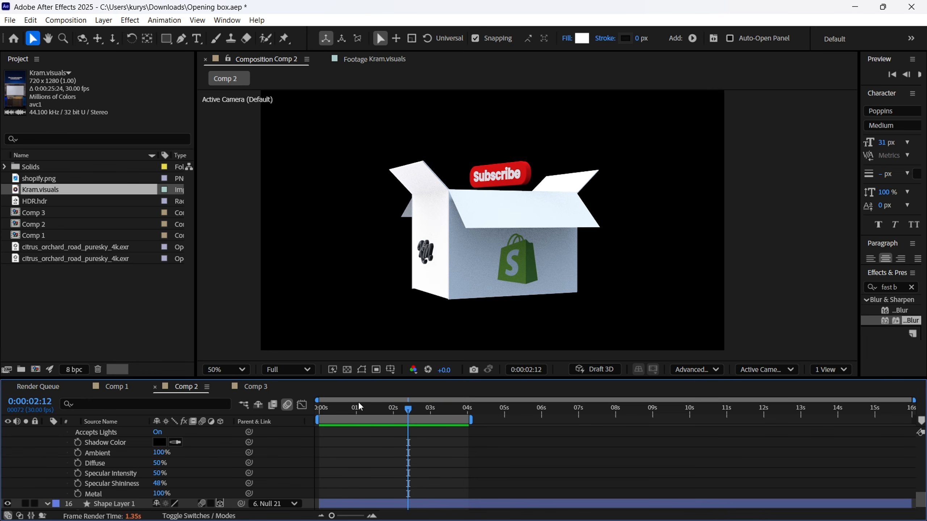
pyautogui.moveTo(359, 406); pyautogui.dragTo(369, 408)
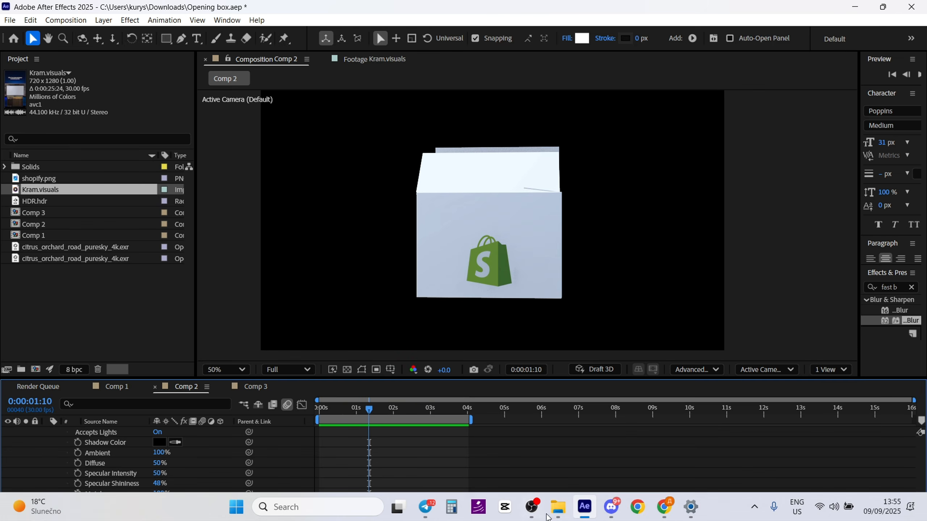
pyautogui.click(374, 59)
pyautogui.moveTo(248, 347); pyautogui.dragTo(278, 344)
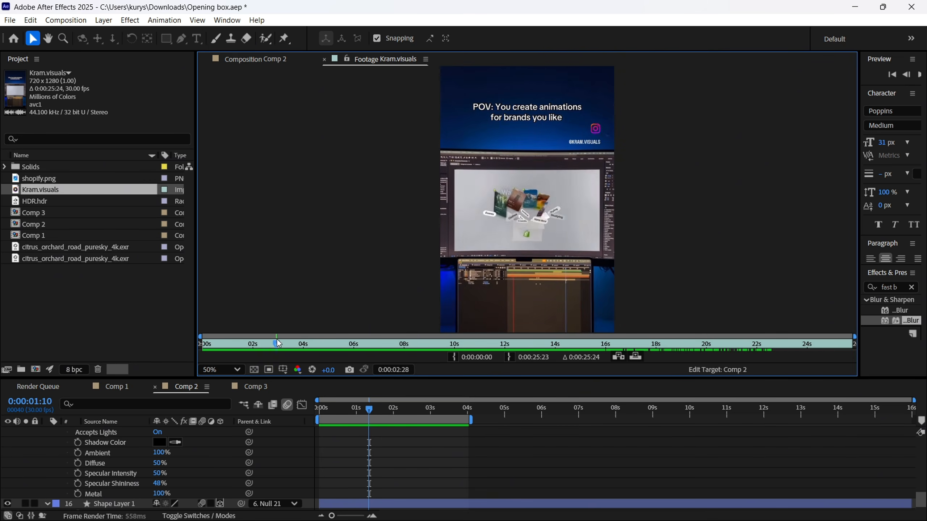